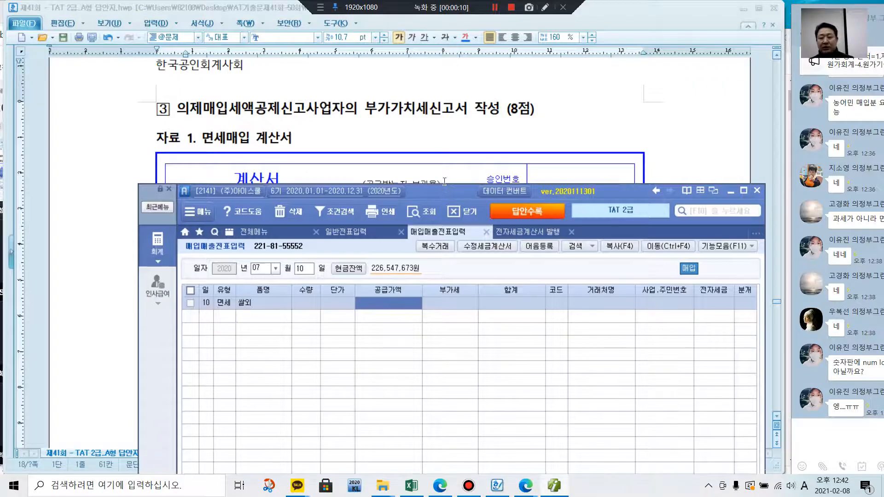
- Enter a supply amount of 20,000,000 for the July 10 exempt purchase of 쌀외, leaving the vendor fields blank
type("000,000")
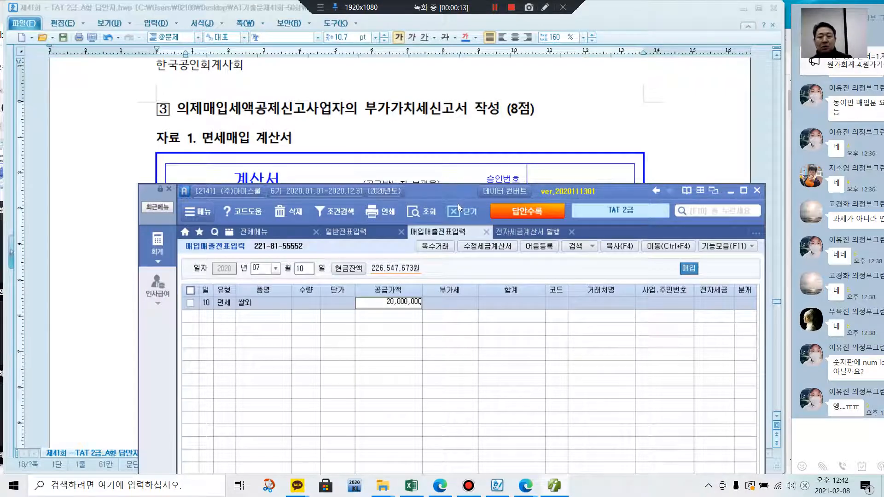
key("Return")
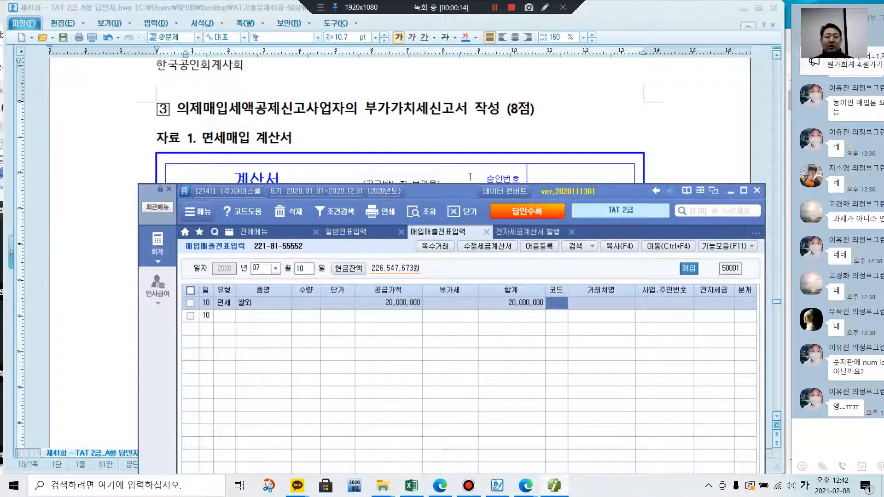
left_click_drag(438, 192, 413, 262)
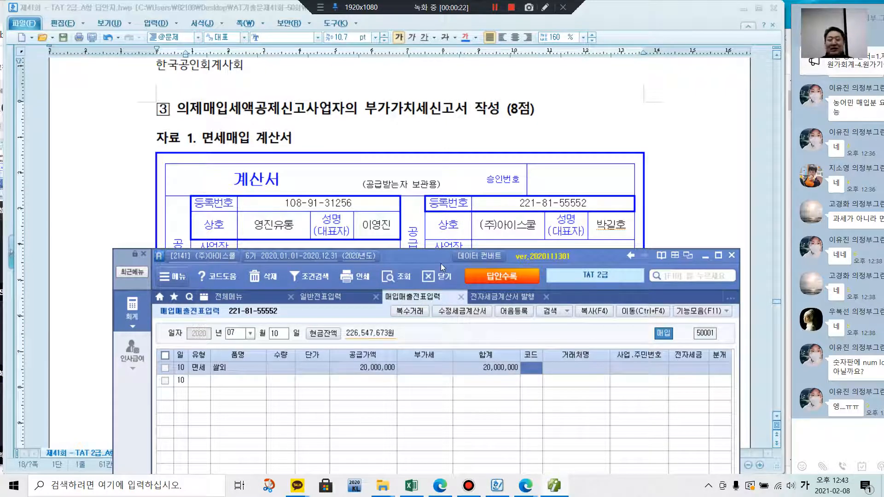
key("Return")
key("Return")
key("Return")
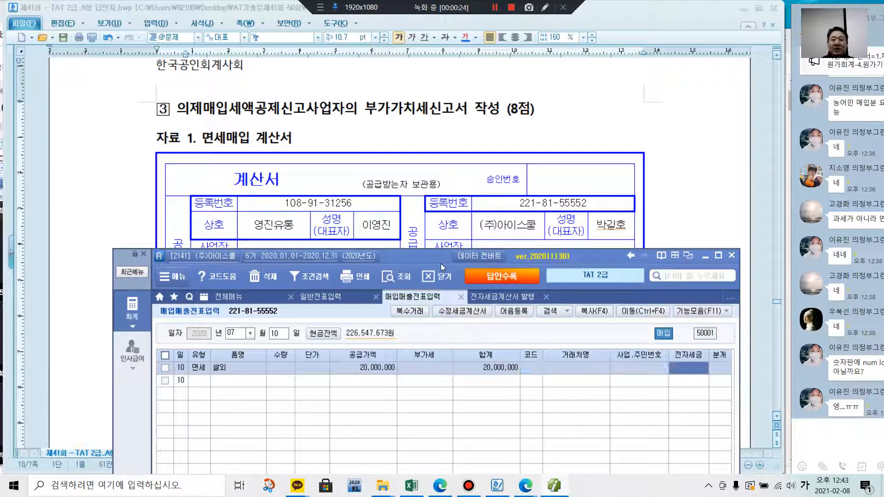
- Mark the 쌀외 purchase as 전자입력 for the electronic invoice and journalise it as a cash (현금) transaction
left_click_drag(430, 255, 410, 128)
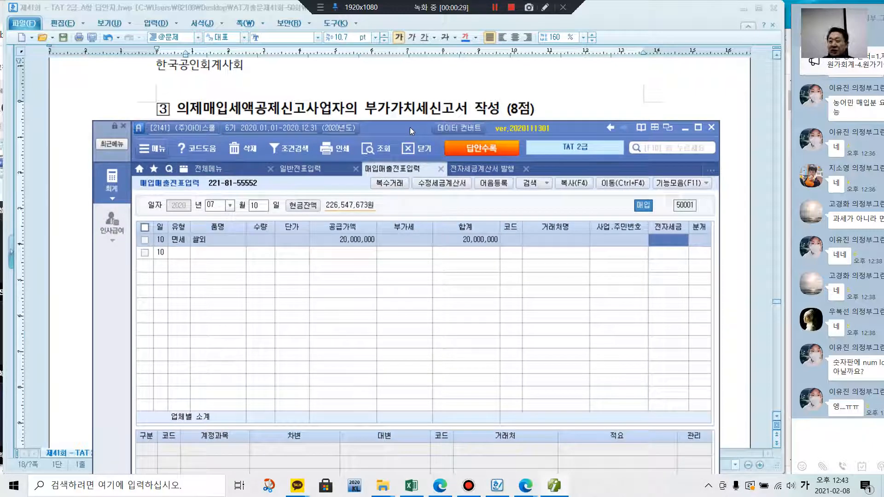
type("1")
key("Return")
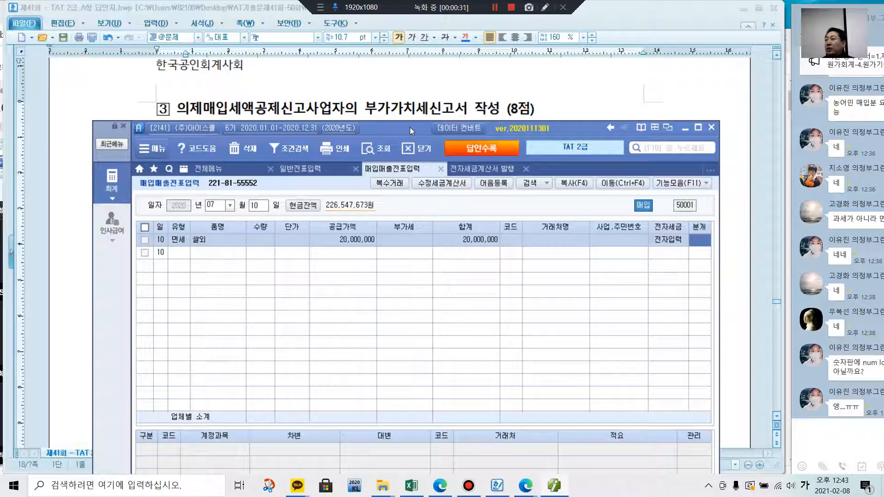
type("1")
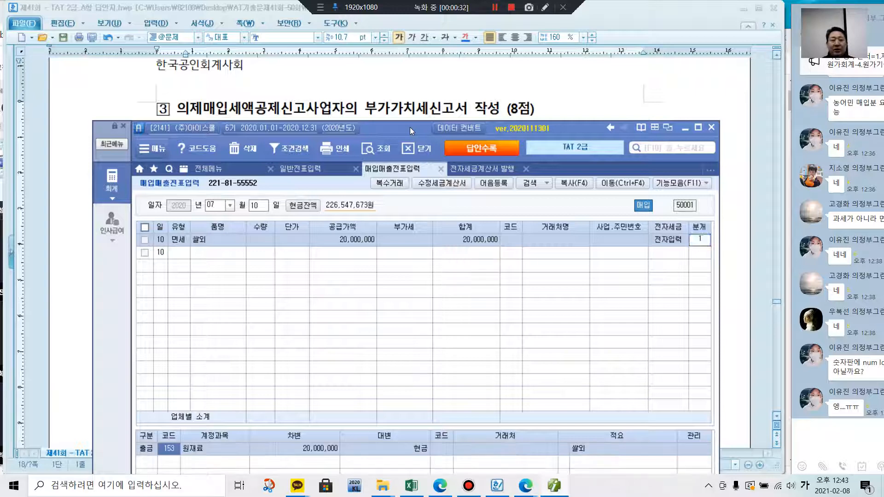
key("Return")
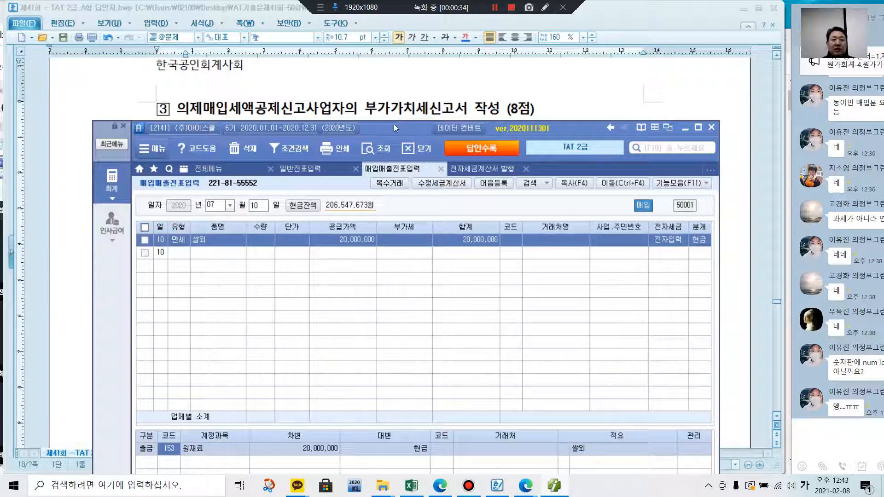
left_click_drag(394, 128, 392, 67)
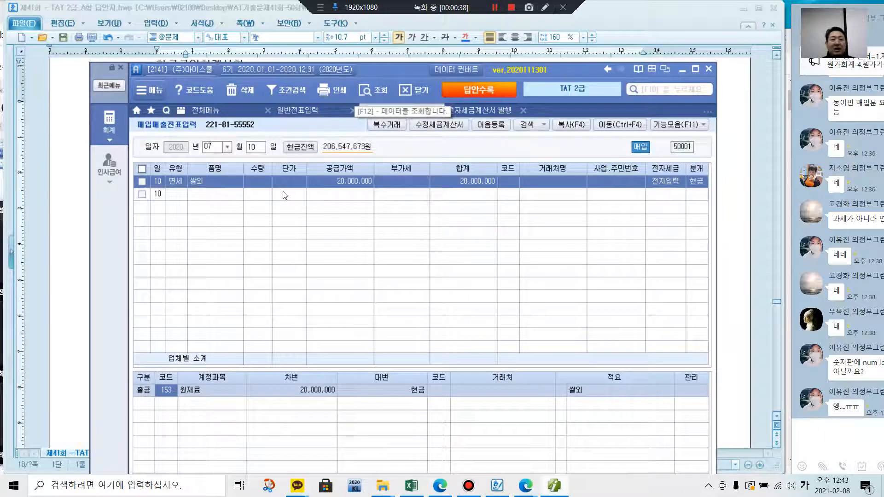
left_click(294, 178)
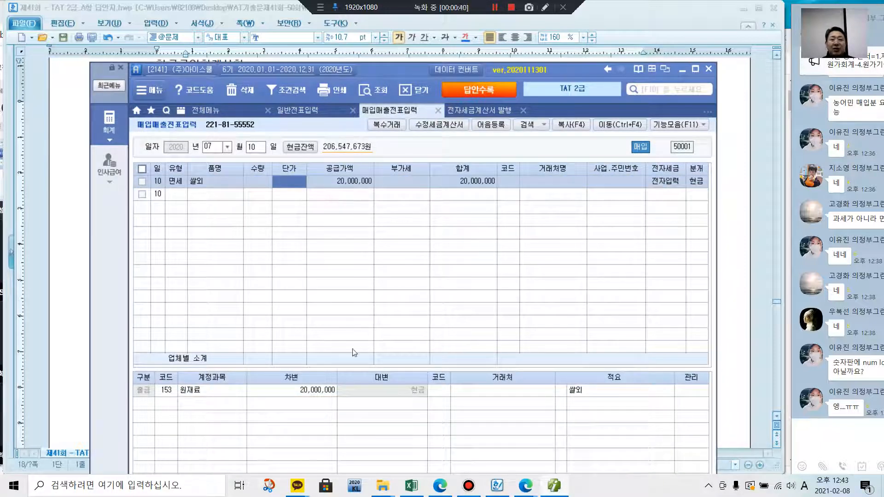
left_click(293, 390)
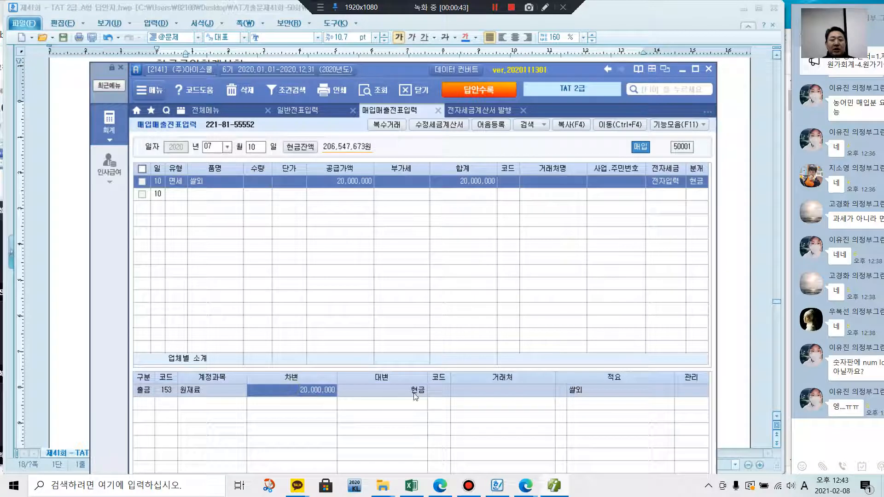
left_click(440, 391)
key("F2")
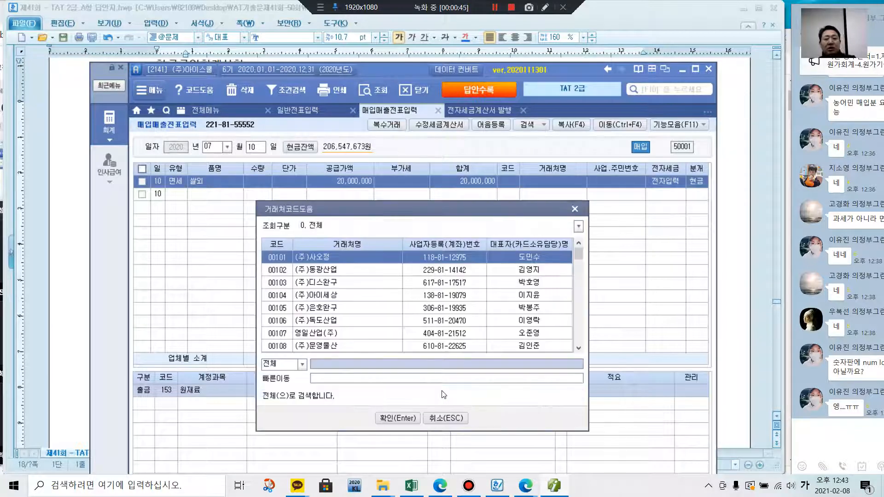
left_click(576, 211)
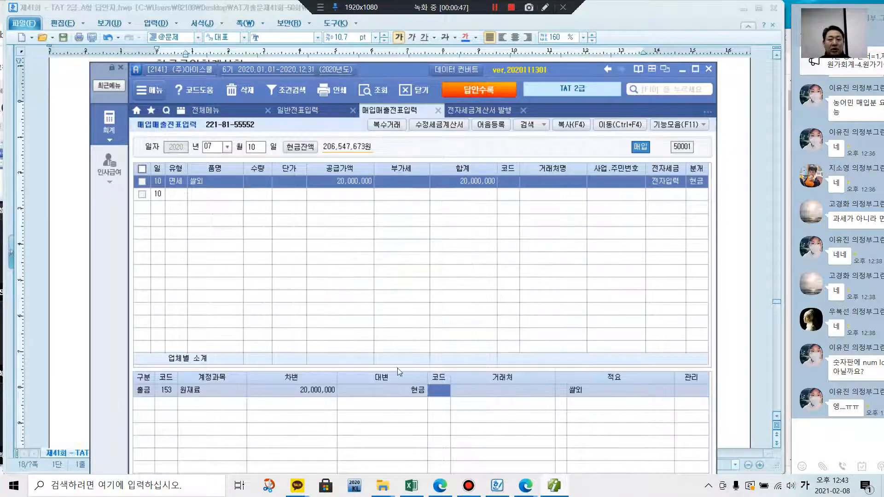
- Assign description code 06, 의제매입세액 원재료차감(부가), to the 원재료 journal line and finish the voucher
left_click(561, 393)
key("F2")
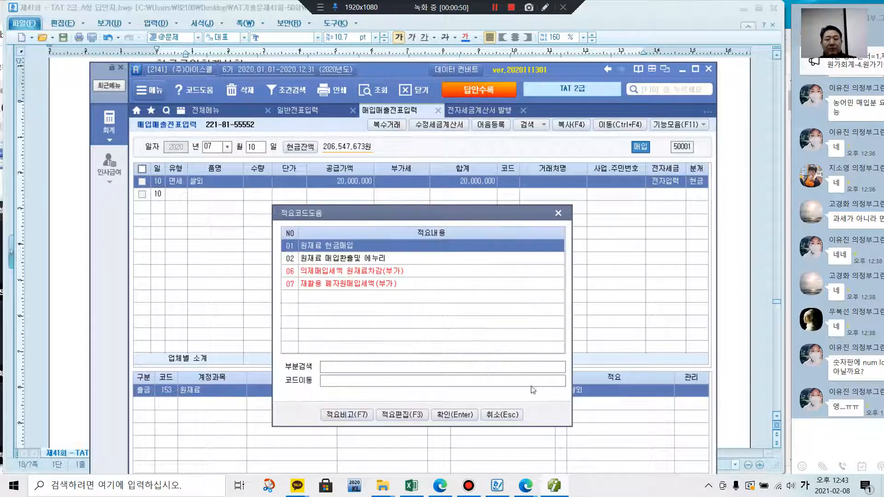
double_click(312, 275)
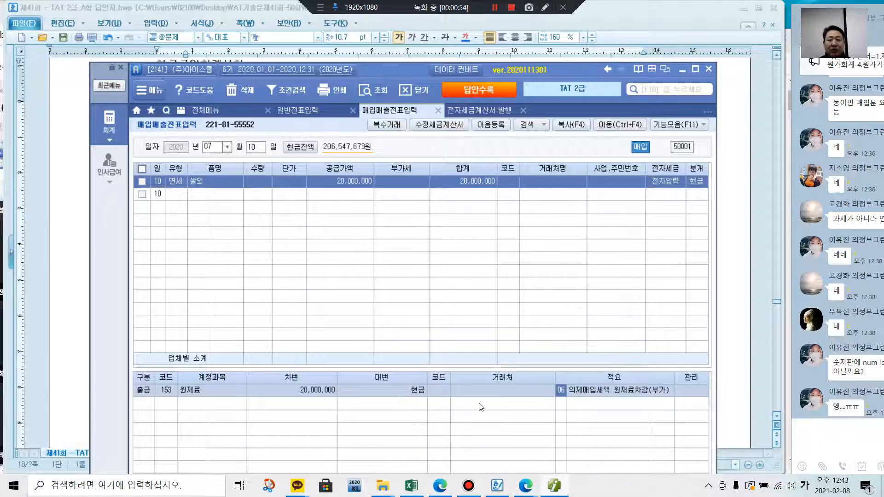
key("Return")
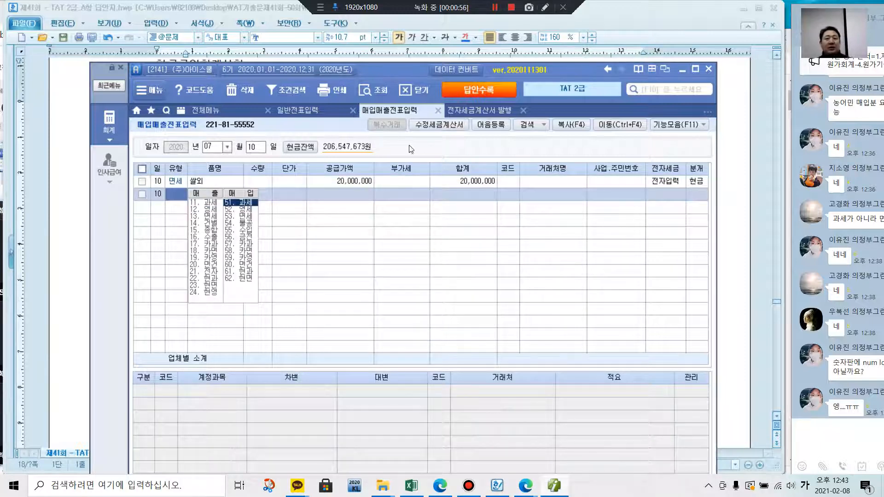
- Switch to the Hangul exam document and colour the word 현금 in item 1 of 자료설명 blue
left_click_drag(396, 79, 404, 271)
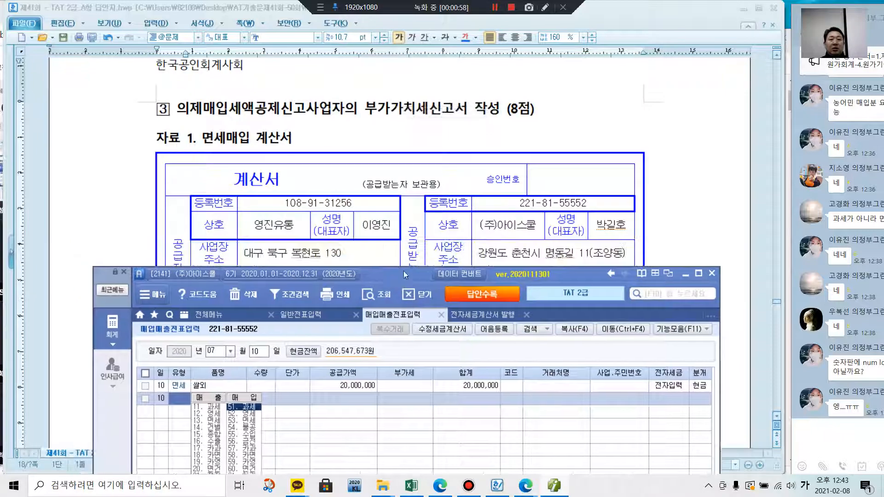
left_click(662, 221)
scroll(534, 308, "down", 8)
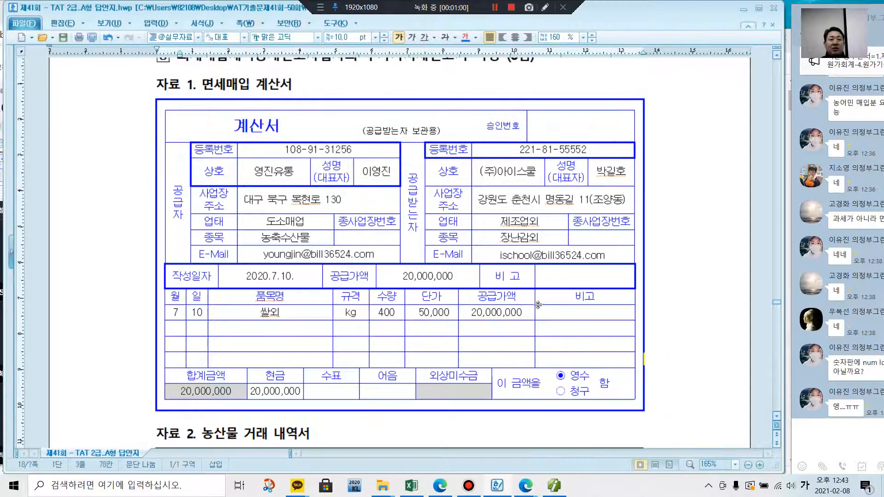
scroll(532, 327, "down", 10)
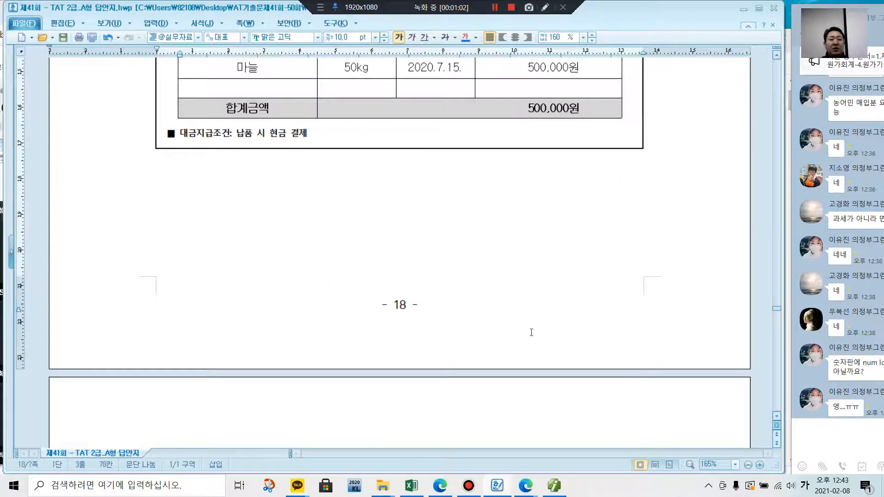
scroll(526, 333, "down", 4)
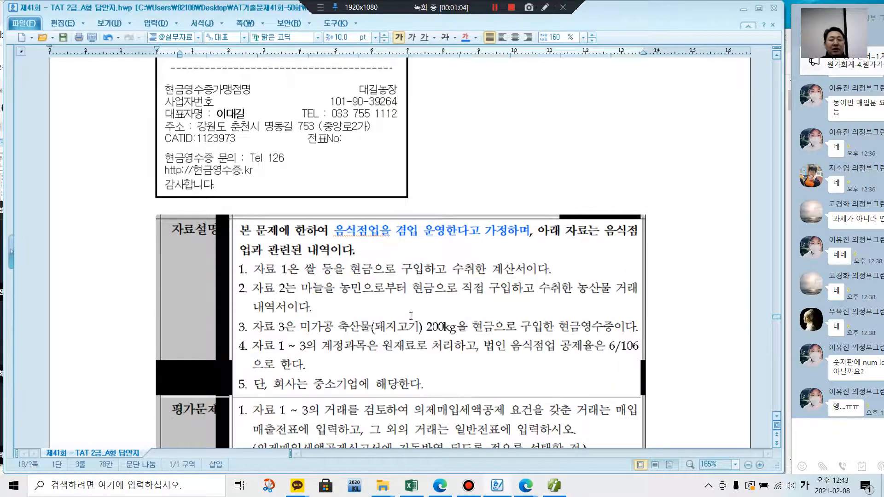
left_click_drag(352, 271, 371, 276)
left_click(466, 38)
left_click(500, 203)
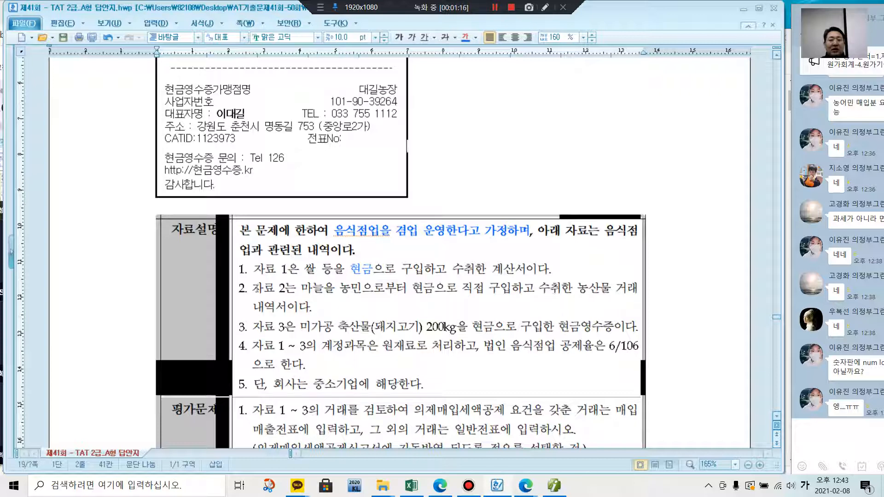
- Colour the whole sentence of item 2 in 자료설명, about buying garlic directly from a farmer, ruby red
left_click_drag(256, 289, 313, 306)
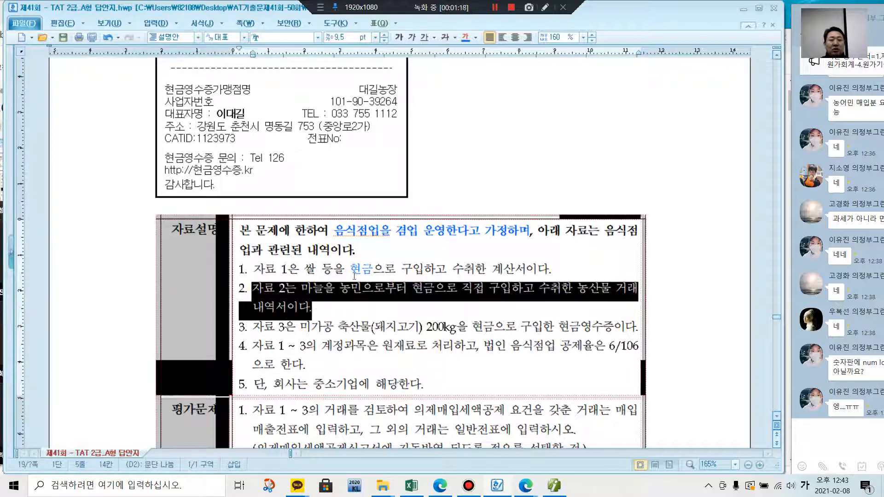
left_click(476, 38)
left_click(485, 149)
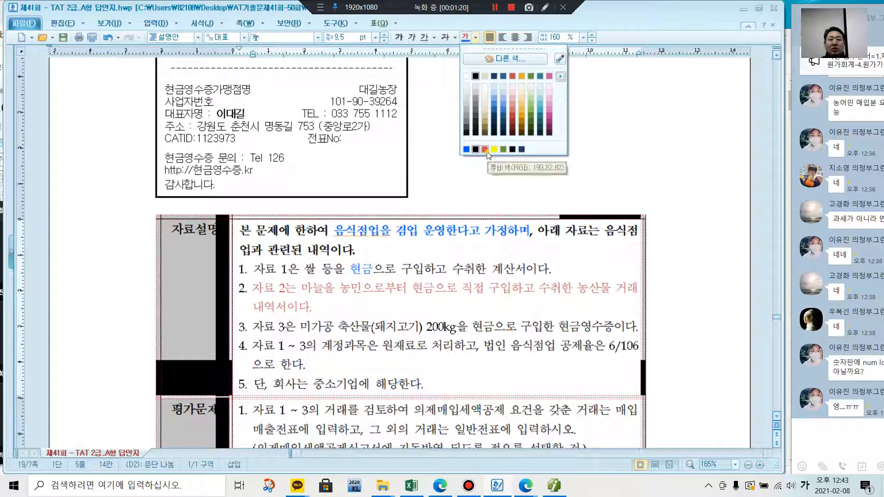
left_click(508, 187)
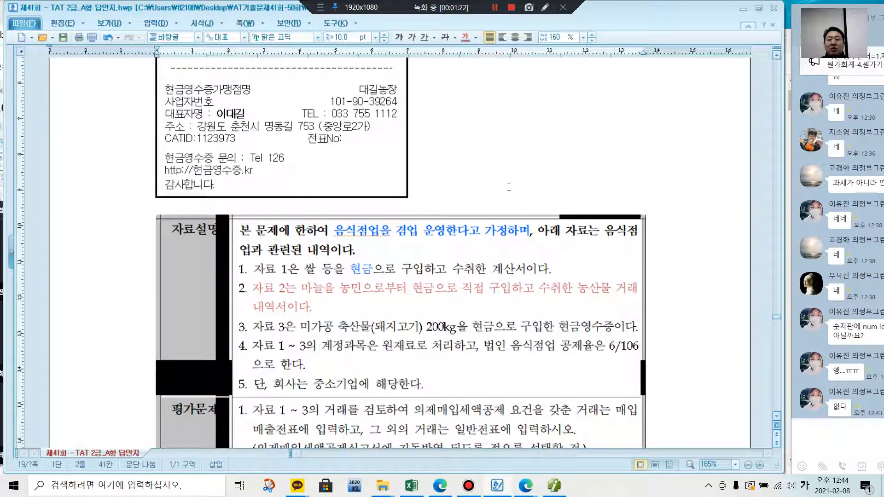
left_click(373, 313)
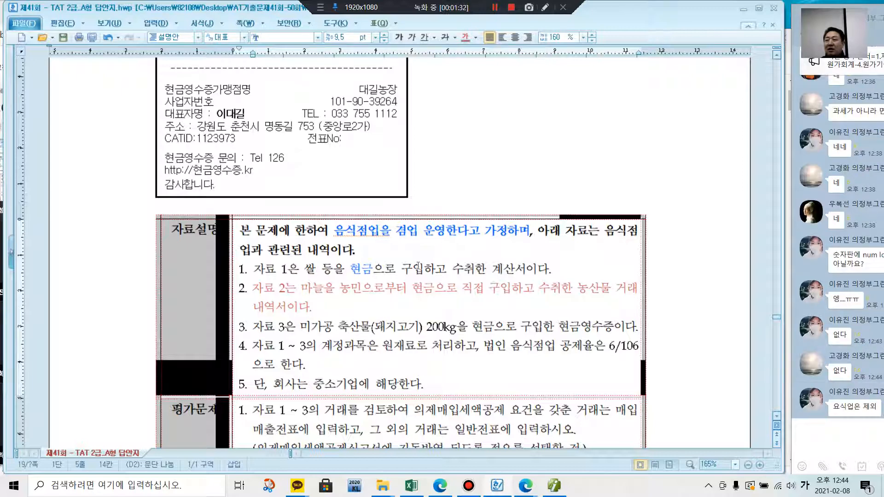
- Bring up the 자료 2 농산물 거래 내역서 in the exam document and switch back to the accounting program
scroll(410, 244, "up", 10)
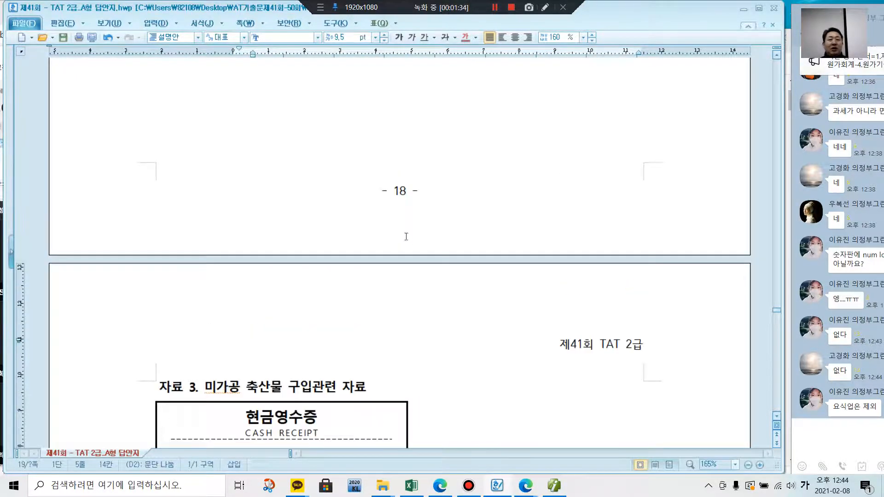
scroll(407, 239, "up", 10)
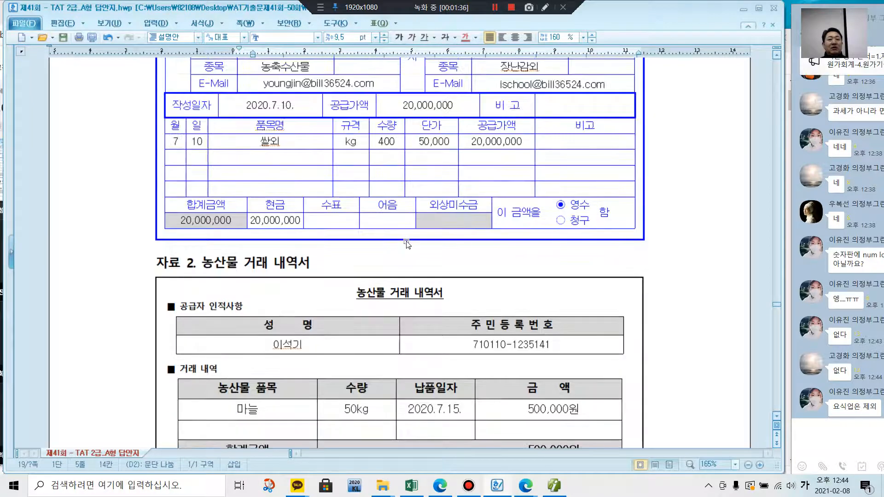
scroll(407, 244, "down", 2)
scroll(386, 227, "down", 3)
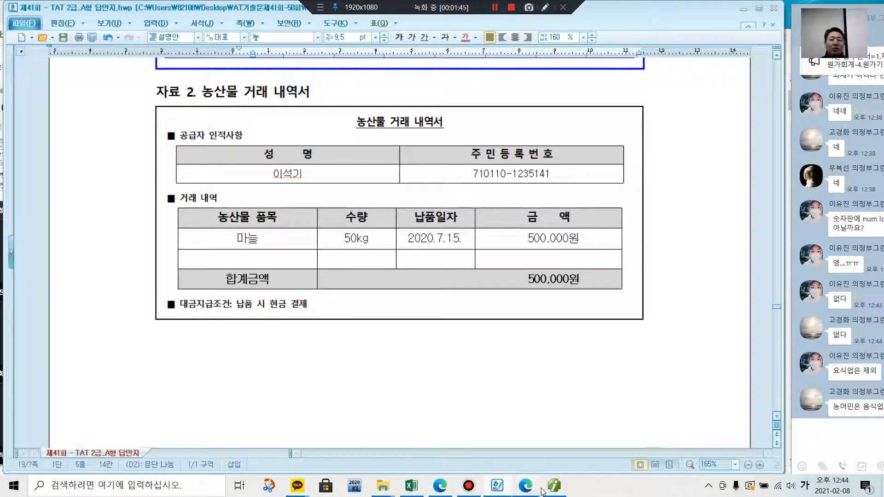
left_click(555, 487)
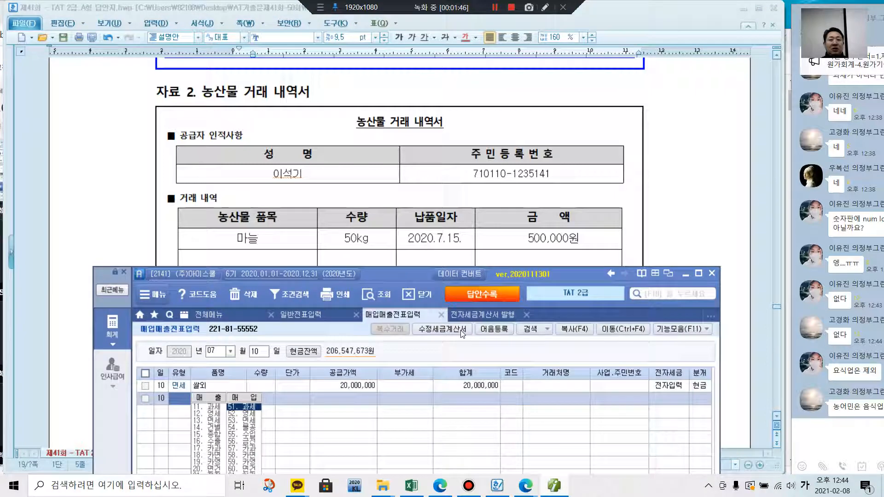
left_click(257, 353)
type("15")
key("Return")
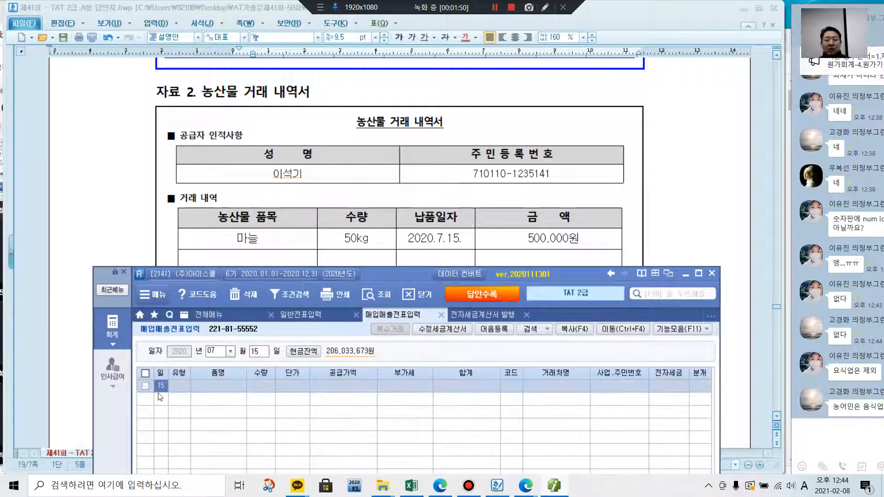
key("Return")
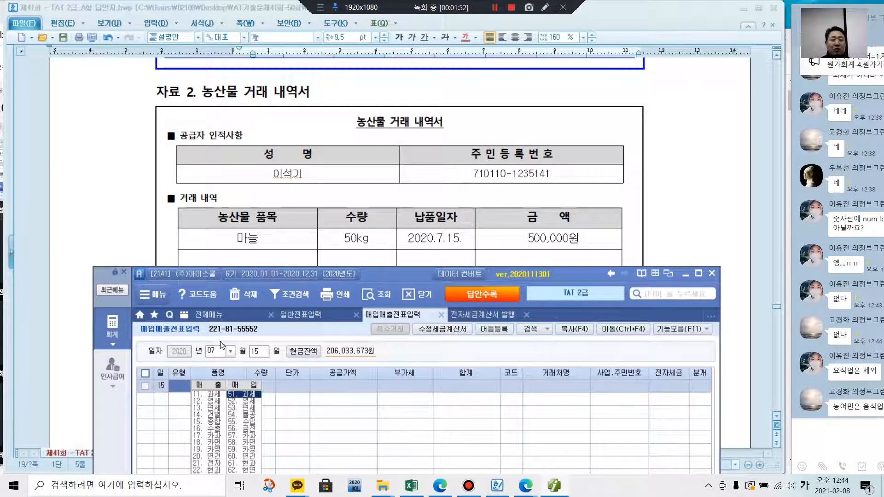
- Open the general voucher entry screen, 일반전표입력, for July 15
left_click(290, 315)
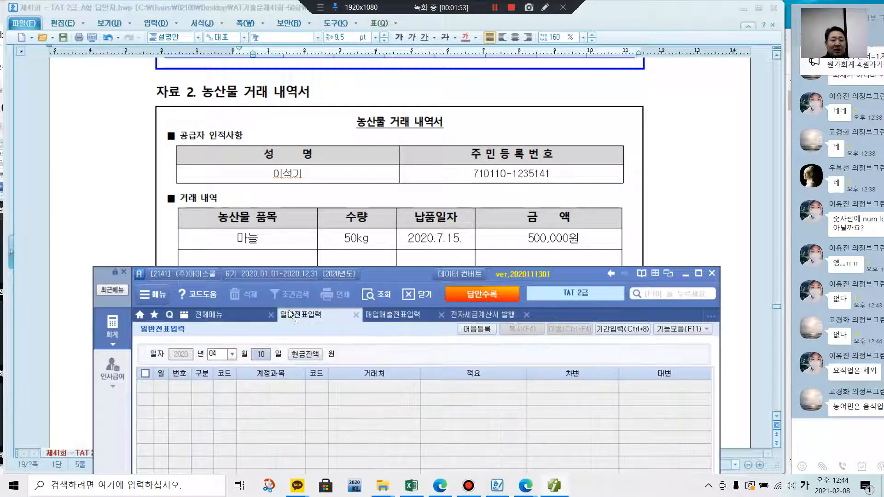
left_click(232, 354)
left_click(221, 421)
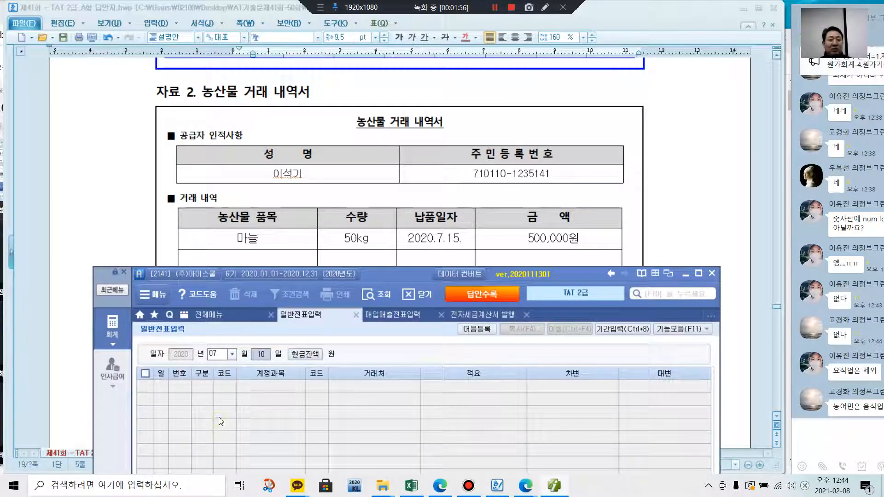
type("15")
key("Return")
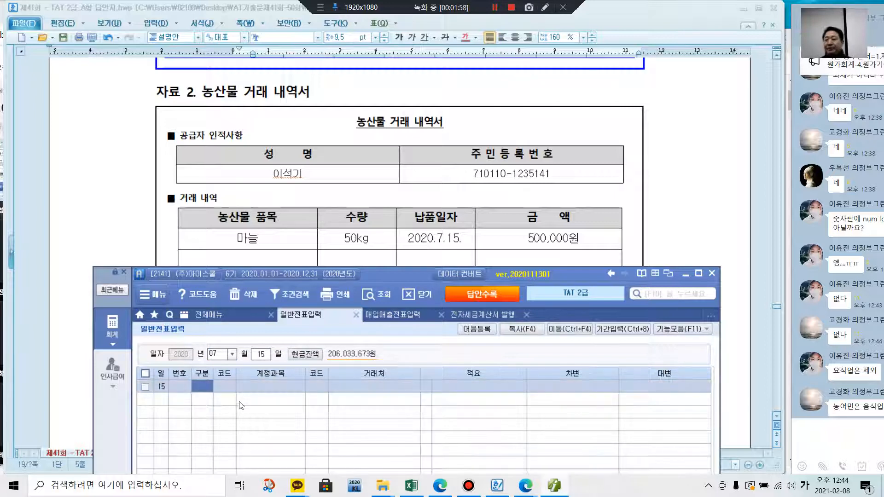
- Enter a debit line for account 153 원재료 with an amount of 500,000
type("3")
key("Return")
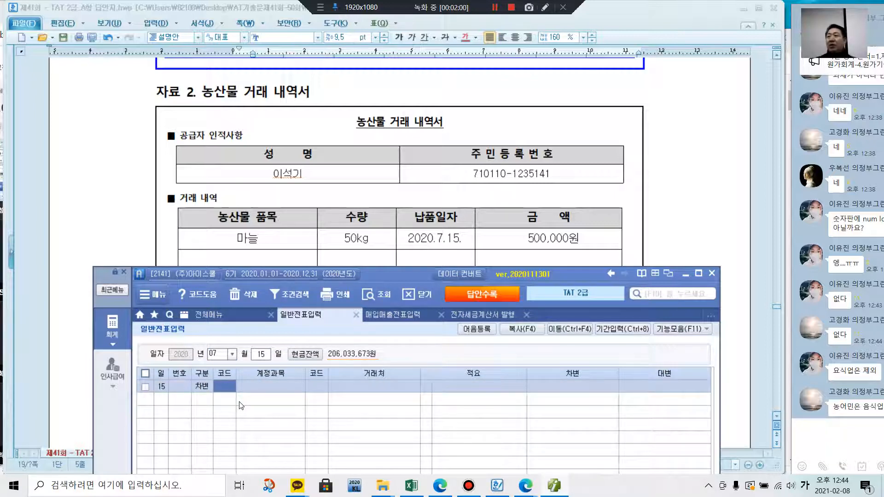
type("153")
key("Return")
key("Return")
key("Return")
key("Return")
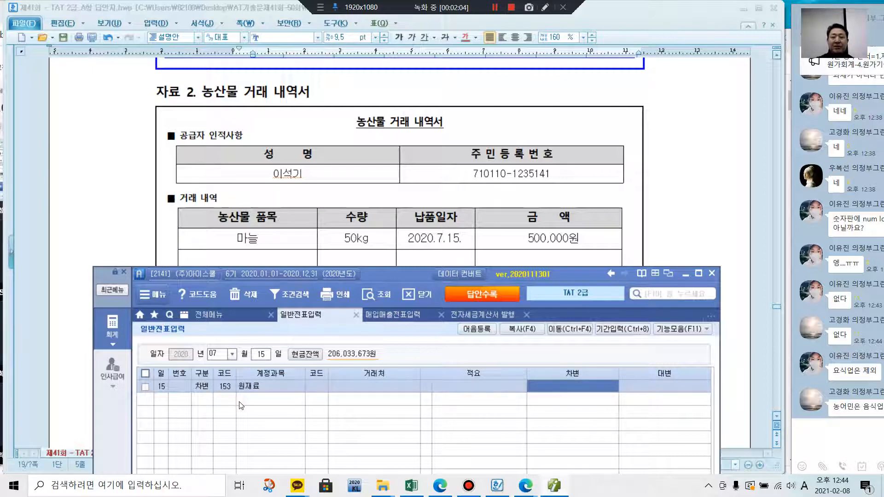
type("500")
key("Return")
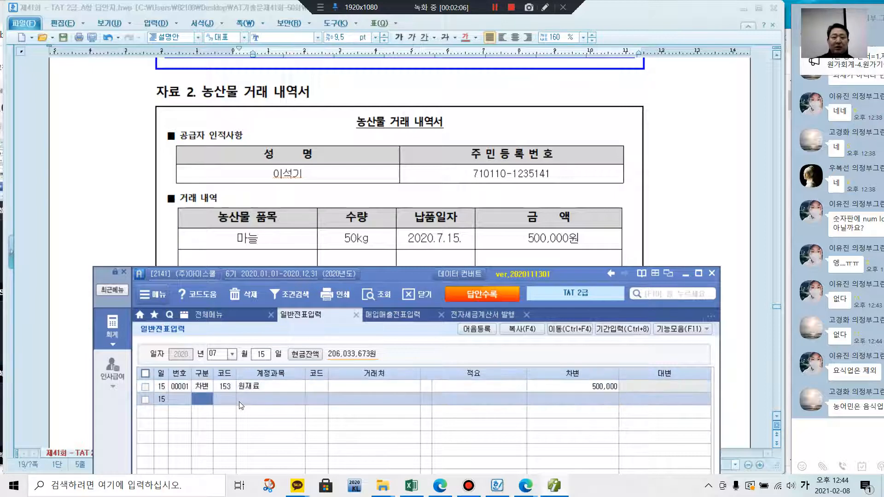
- Enter the matching credit line for account 101 현금 with an amount of 500,000
type("4")
type("101")
key("Return")
key("Return")
key("Return")
key("Return")
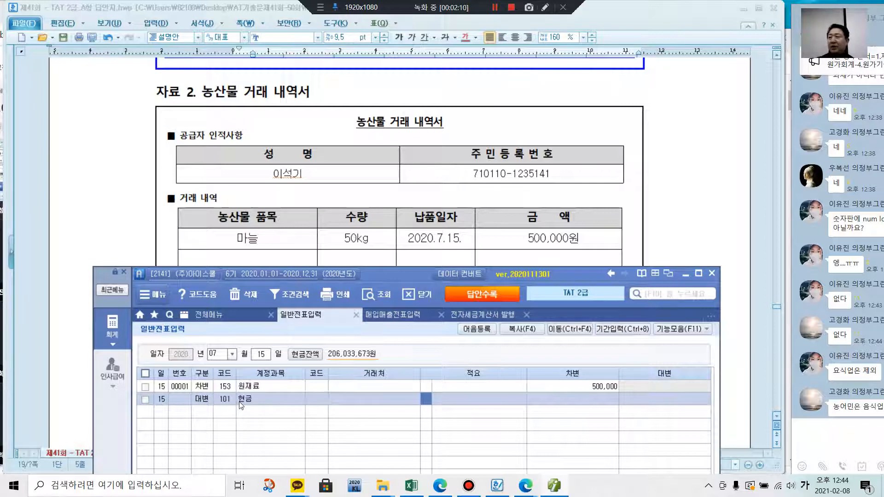
type("5000000")
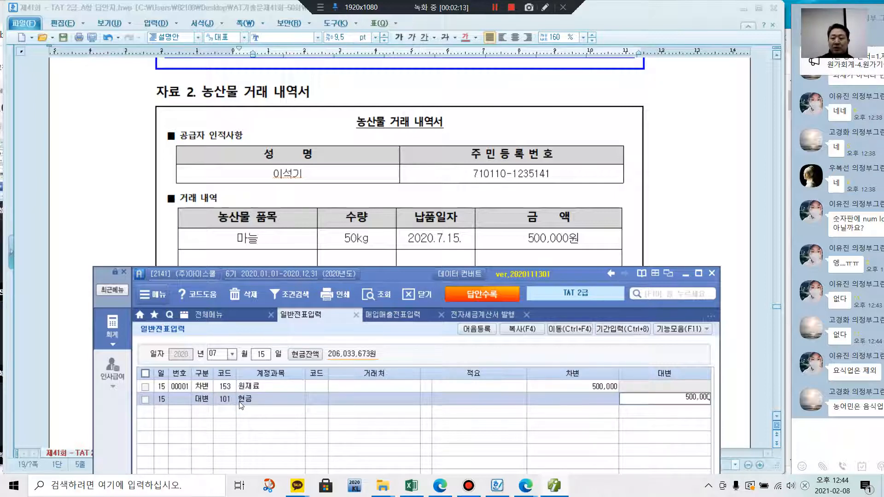
key("Return")
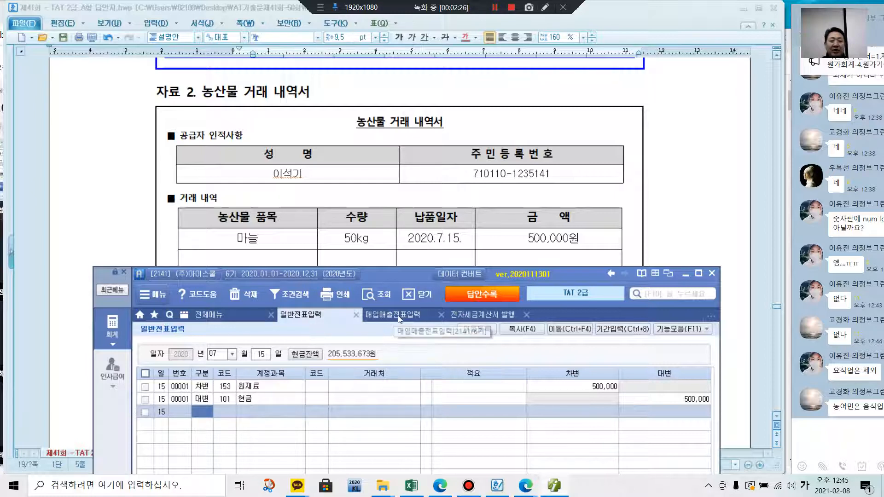
- Examine the 자료 3 cash receipt and the 자료설명 items in the exam document, then return to the accounting program
left_click(677, 236)
scroll(571, 361, "down", 10)
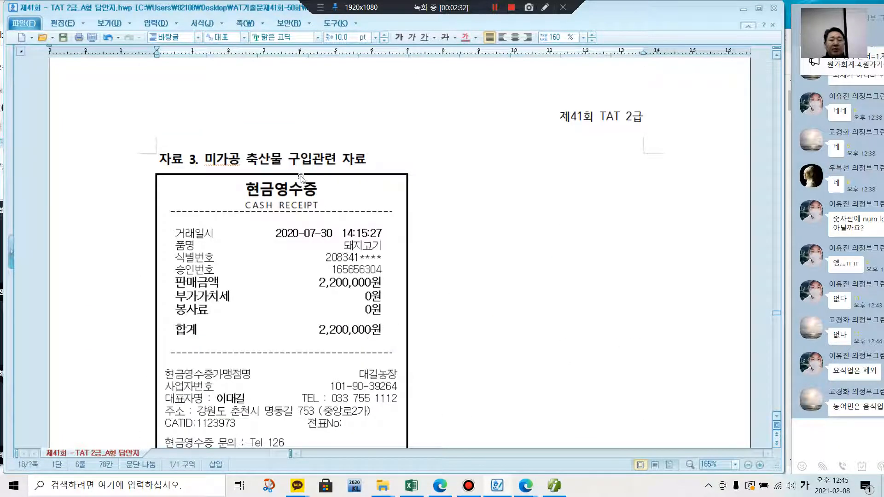
scroll(350, 324, "down", 2)
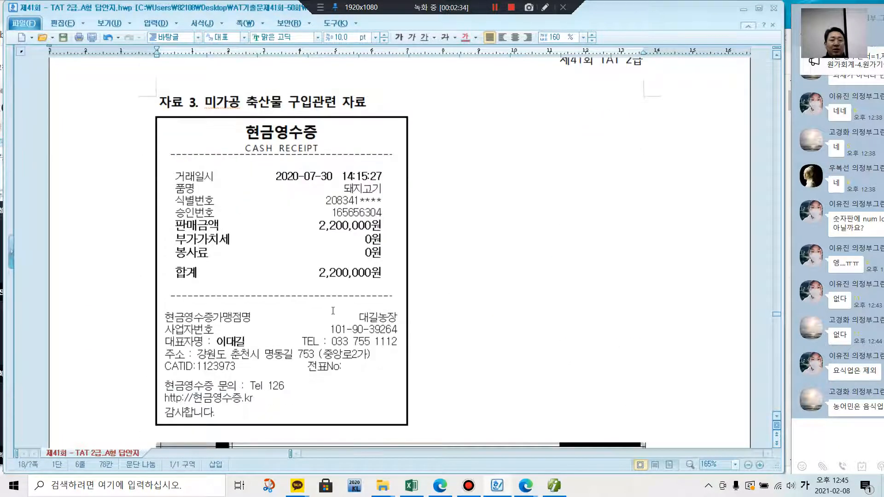
scroll(310, 348, "down", 2)
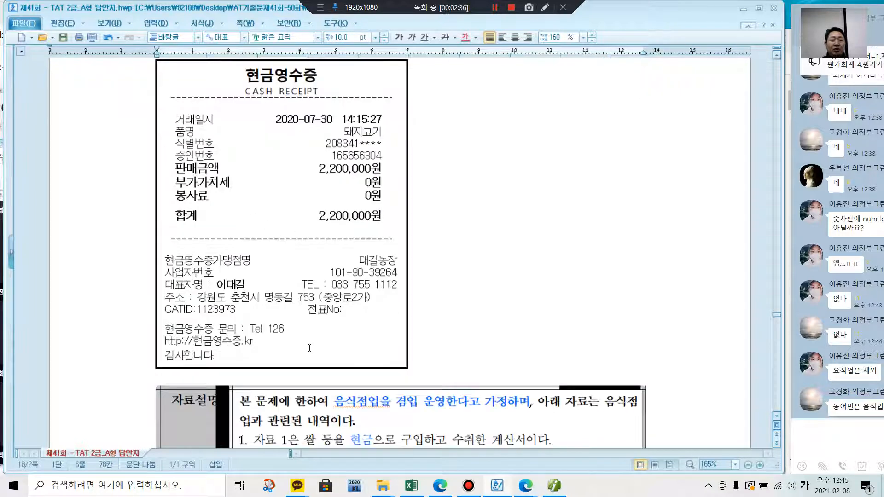
scroll(309, 362, "down", 2)
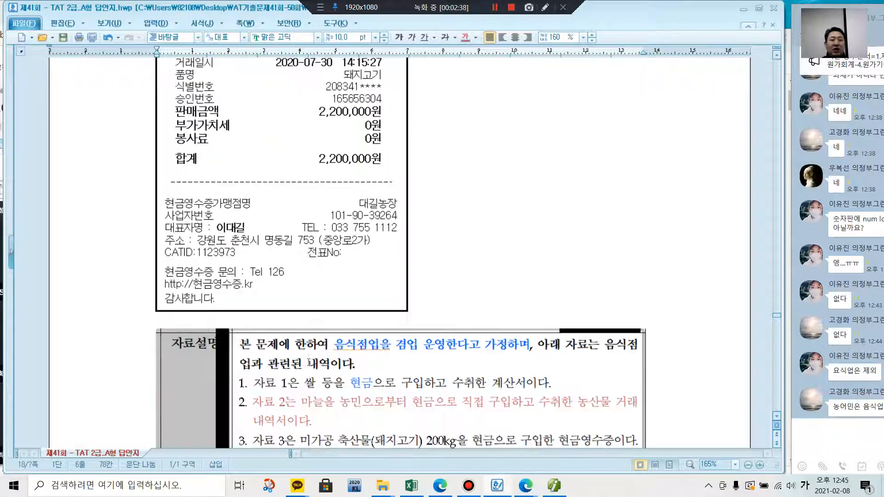
scroll(308, 365, "down", 4)
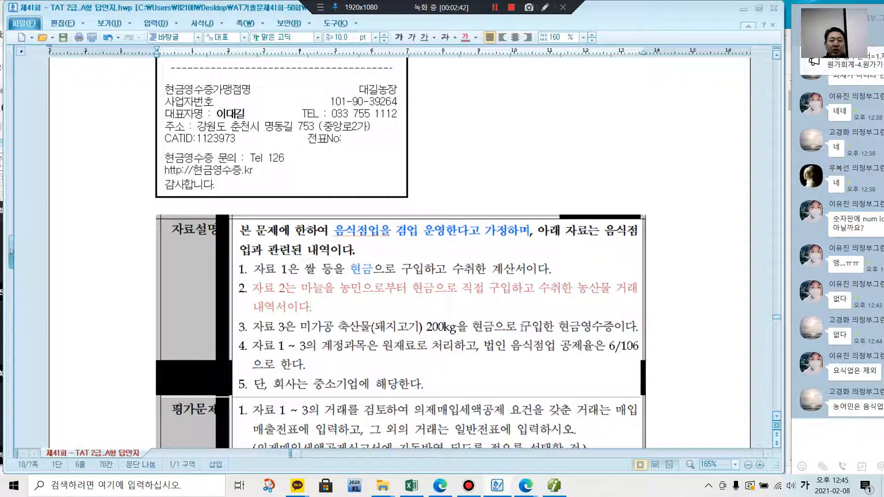
scroll(414, 361, "up", 2)
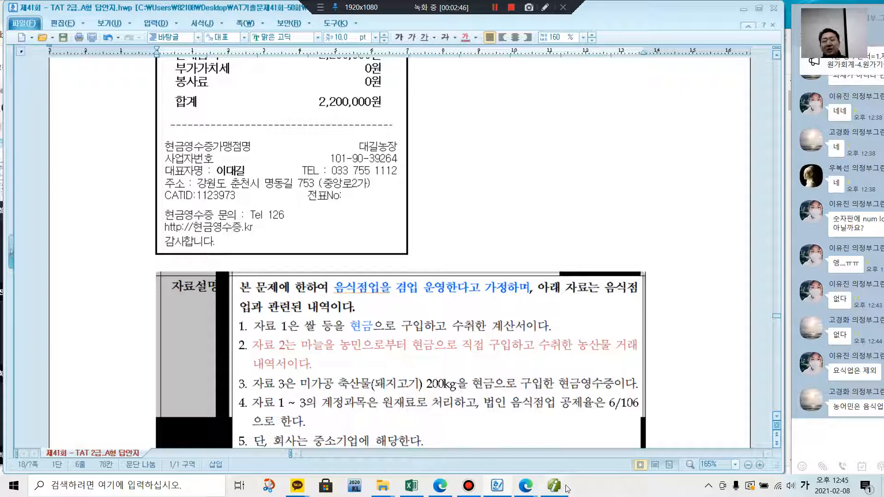
mouse_move(555, 491)
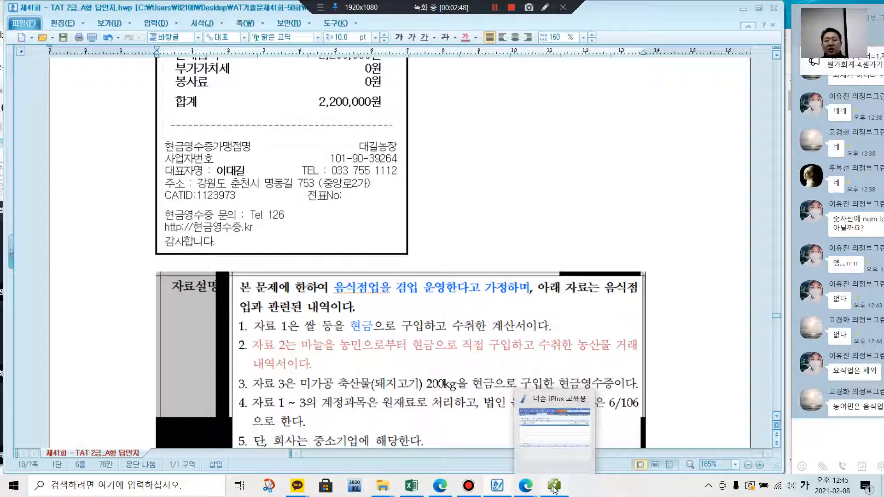
left_click(555, 491)
left_click_drag(399, 275, 412, 123)
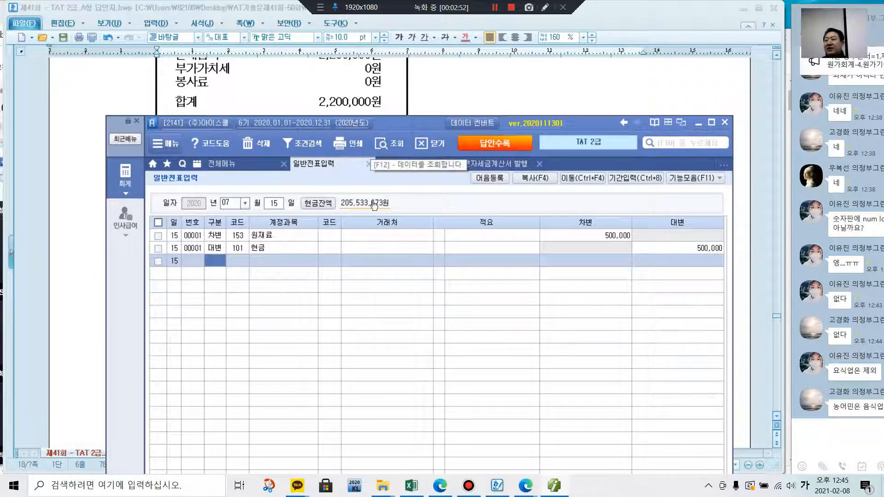
left_click(279, 204)
type("30")
key("Return")
left_click_drag(395, 123, 388, 77)
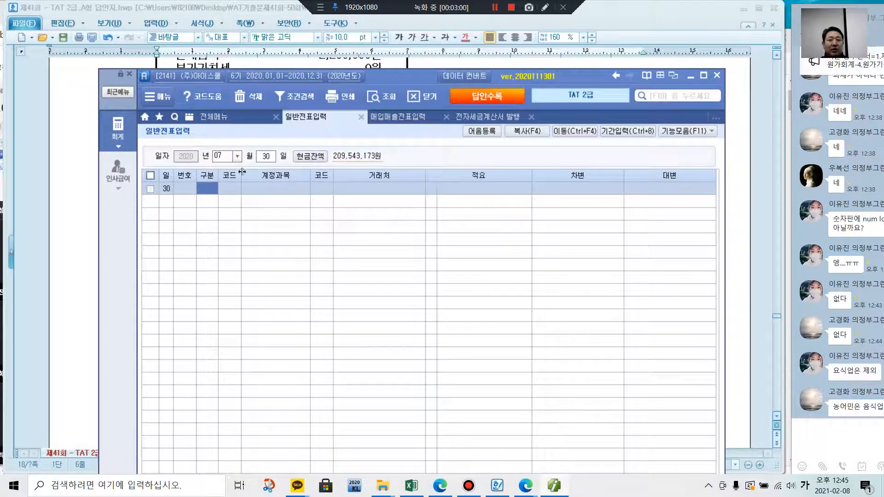
left_click(266, 157)
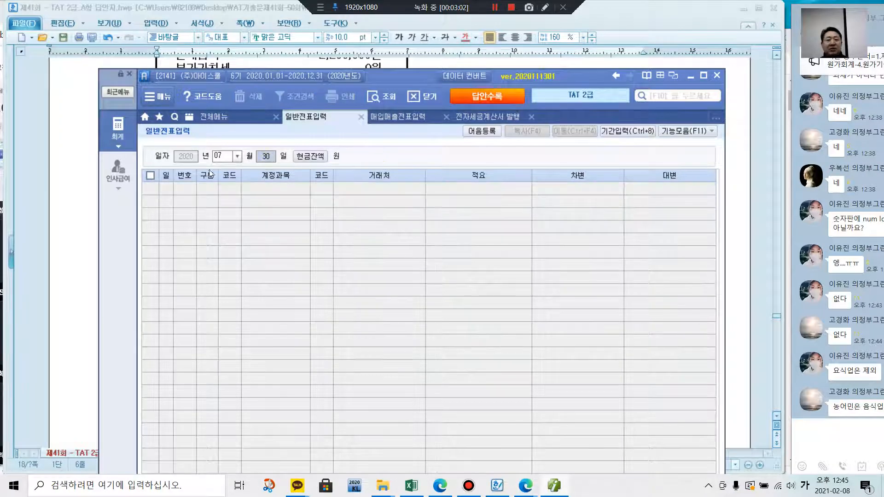
- Start a July 30 entry in 매입매출전표입력 with purchase type 62, 현면
left_click(401, 118)
left_click(267, 158)
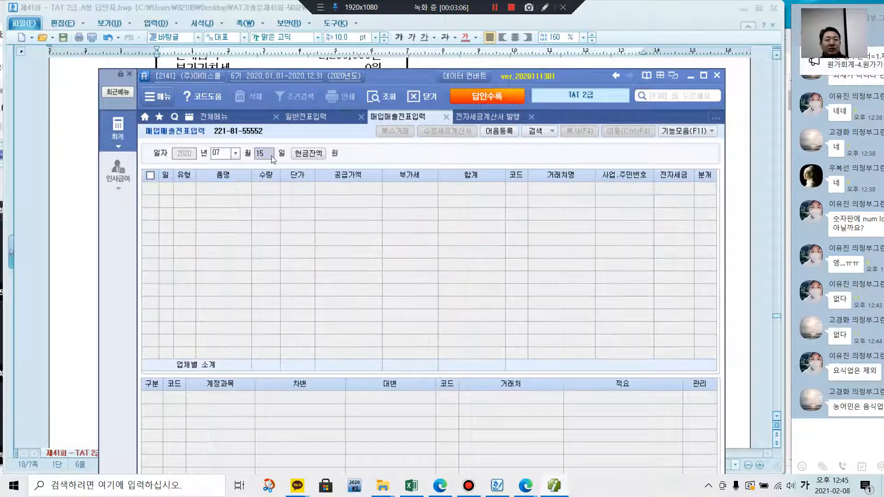
type("30")
key("Return")
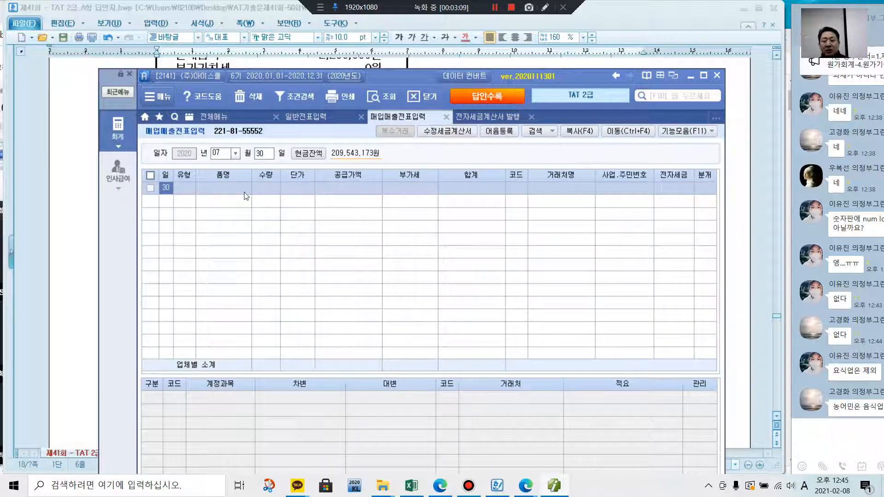
key("Return")
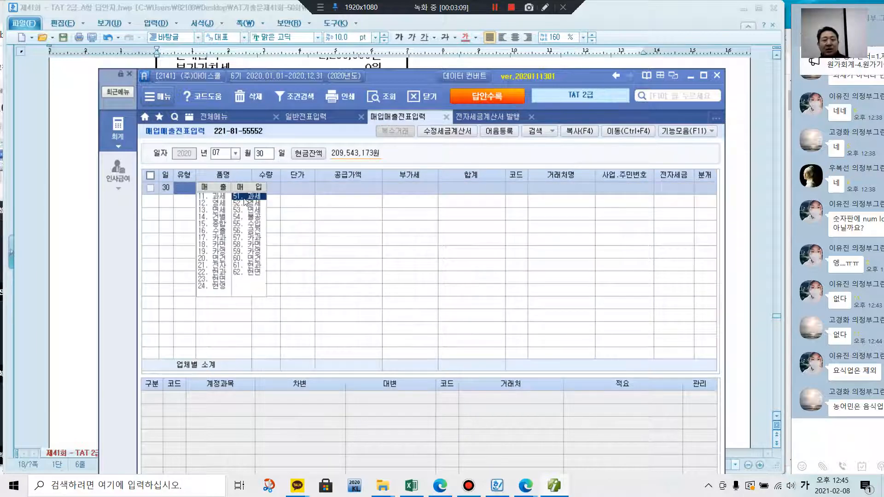
left_click(249, 272)
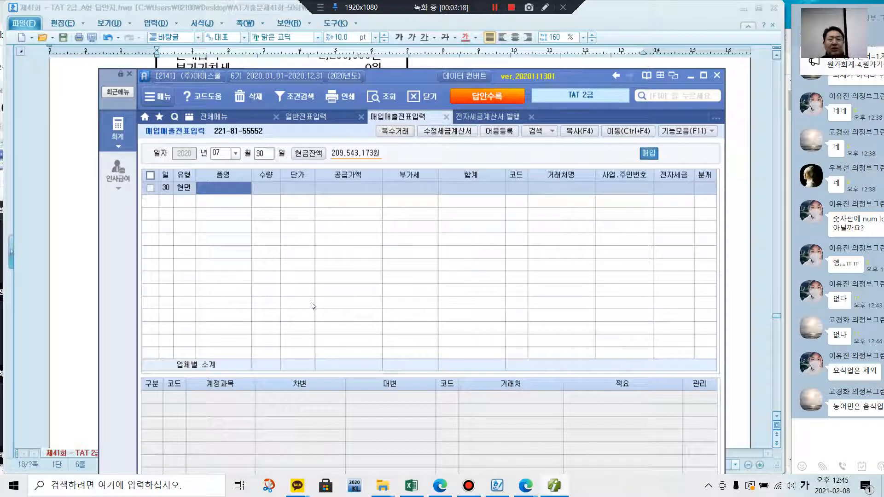
- Enter 돼지고기 as the item name with a supply value of 2,200,000
type("노")
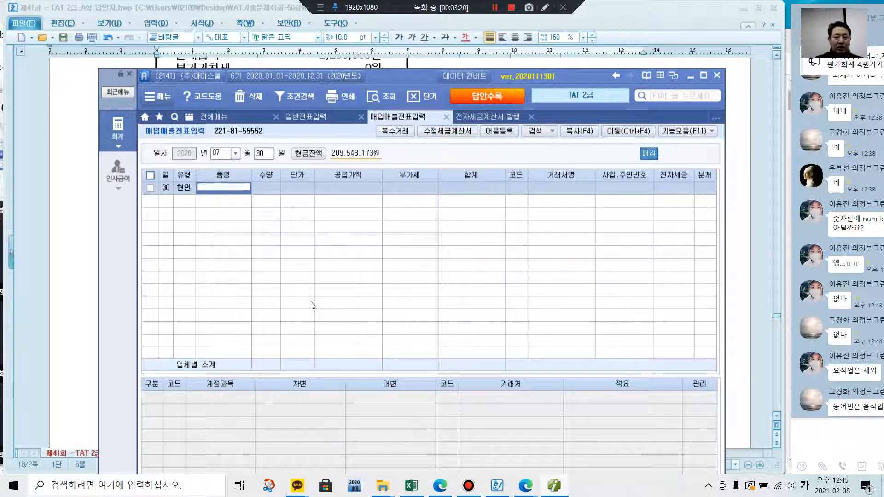
type("지고기")
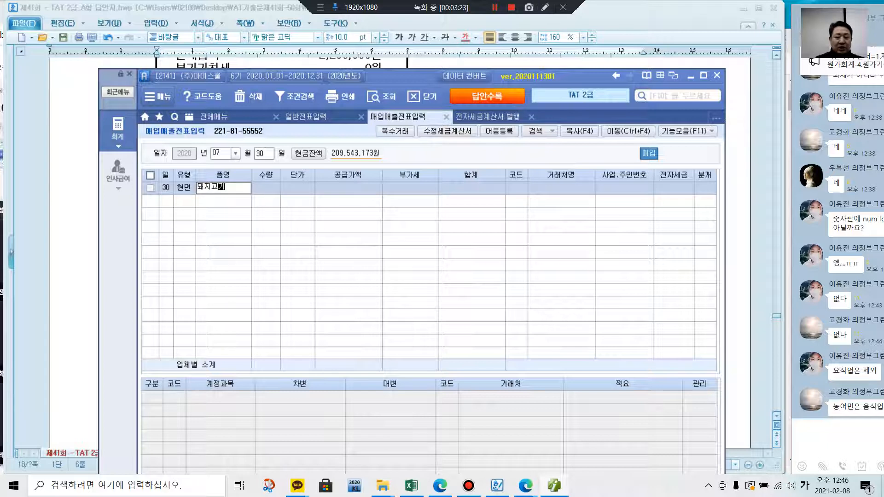
key("Return")
key("Return")
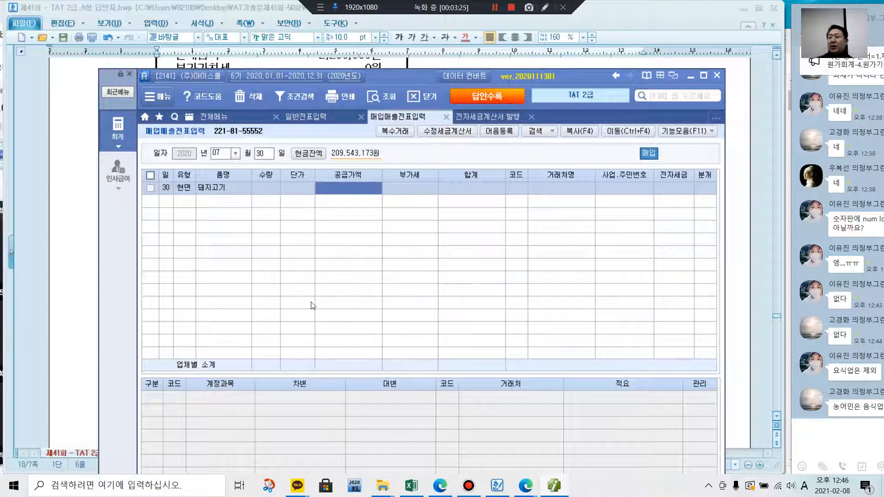
type("2")
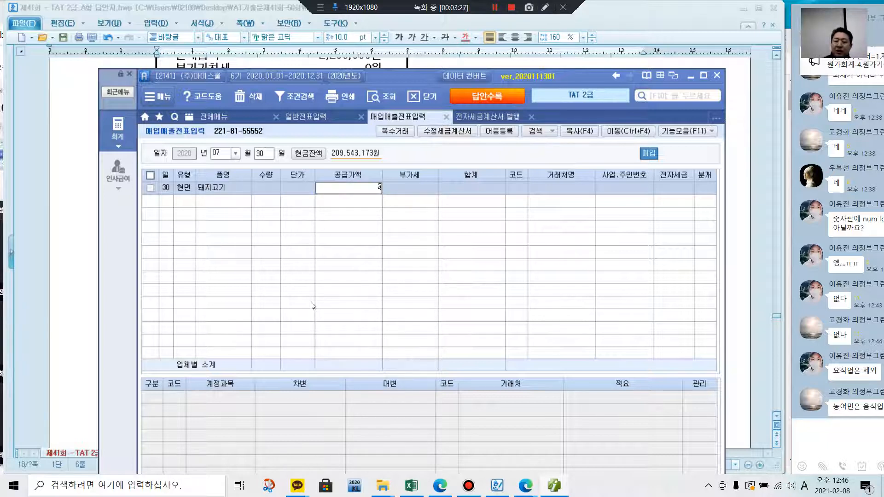
type(",200,000")
key("Return")
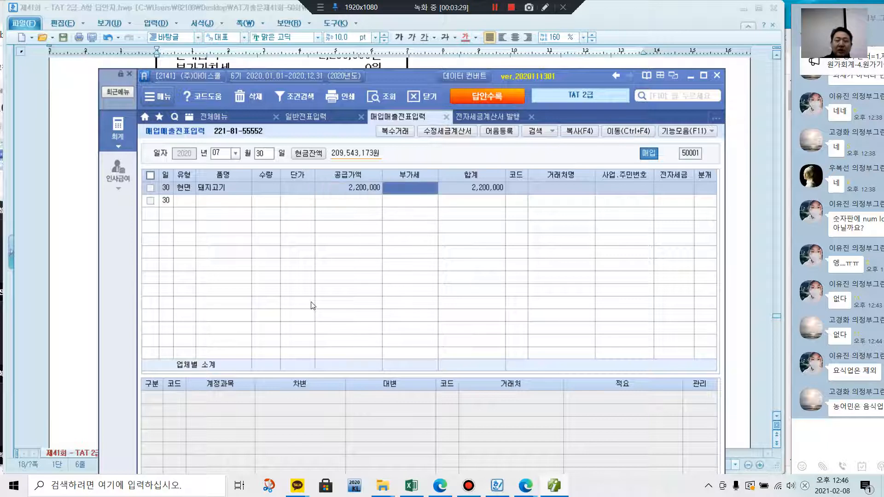
key("Return")
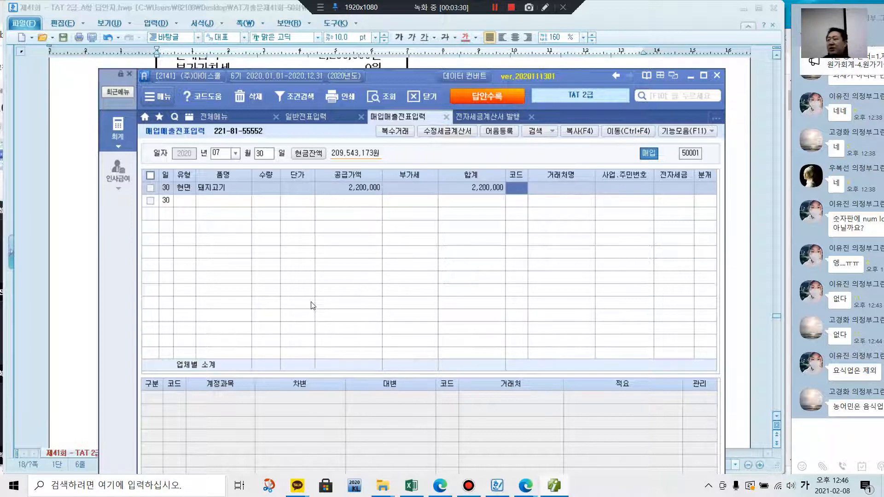
- Assign 대길농장 as the vendor and set the journal type to 1, 현금
type("대길")
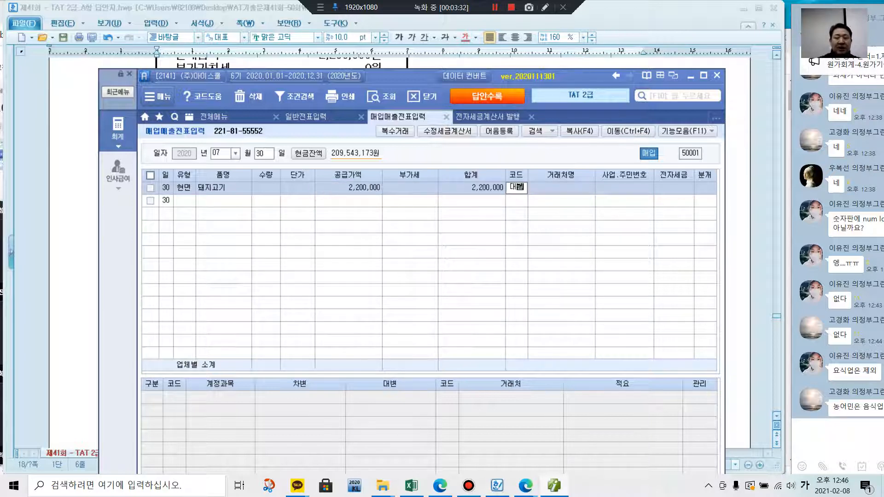
key("Return")
key("Return")
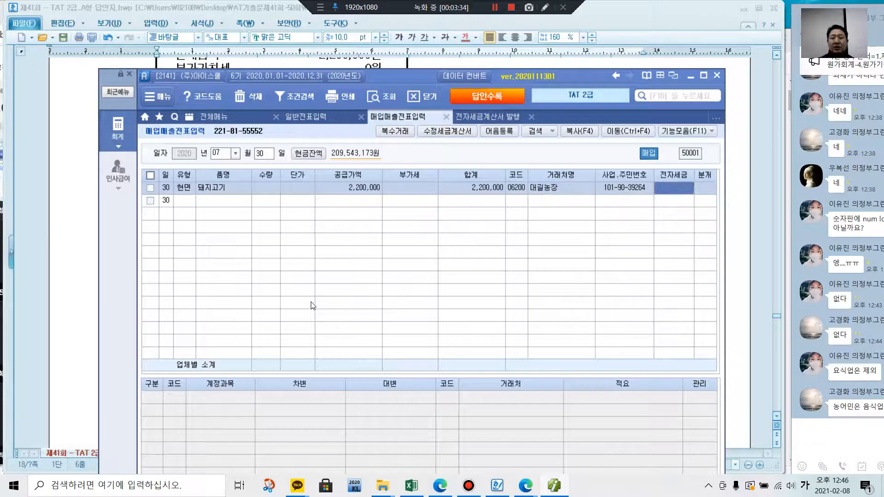
key("Return")
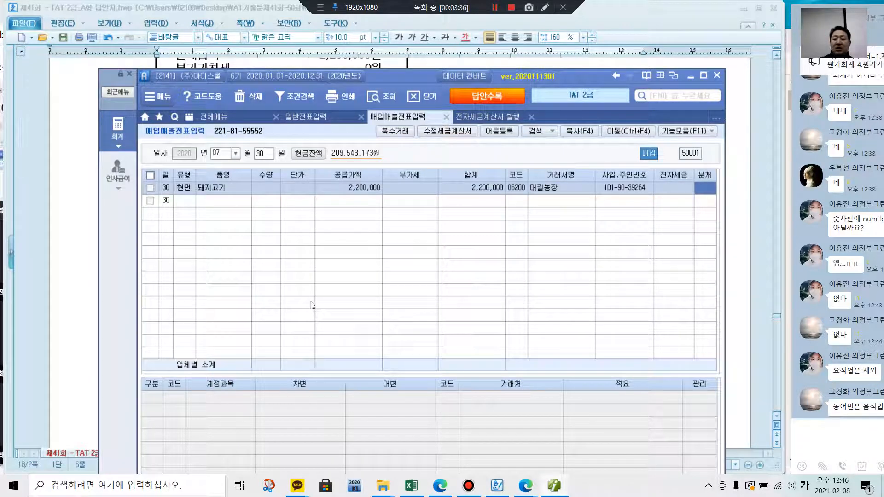
type("1")
key("Return")
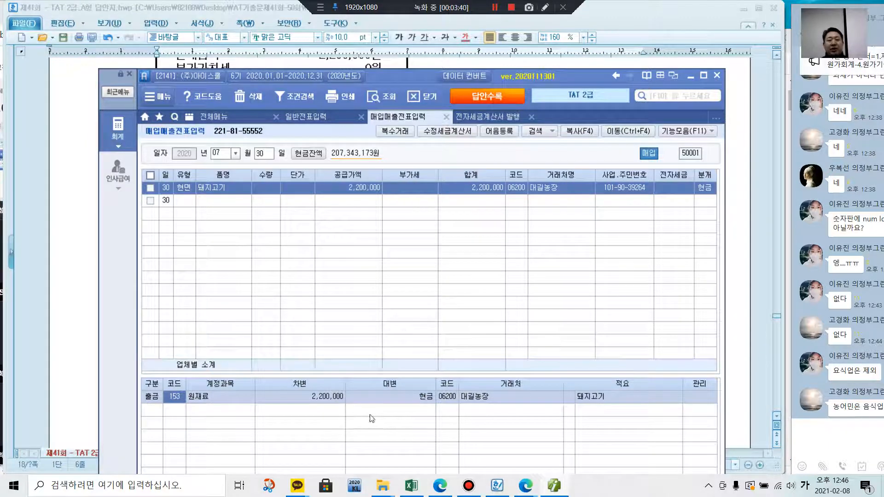
- Set the summary of the 돼지고기 raw-material journal line to 06, 의제매입세액 원재료차감(부가)
left_click(570, 399)
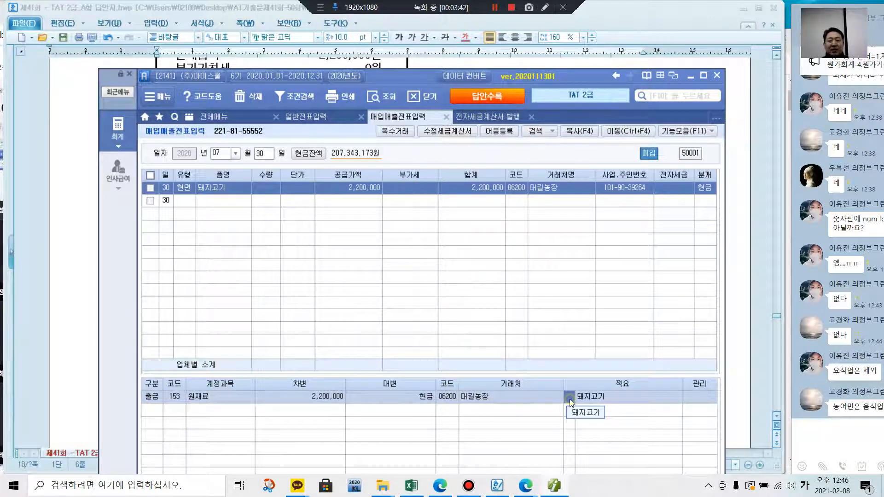
key("F2")
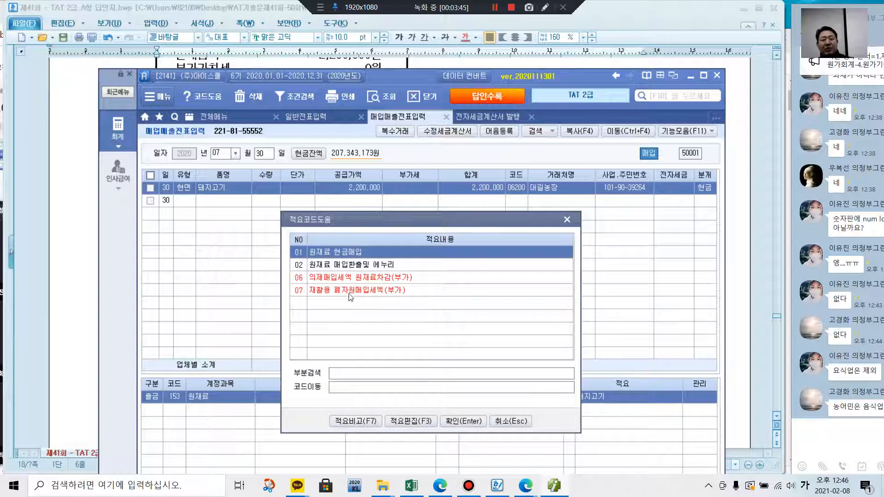
double_click(341, 278)
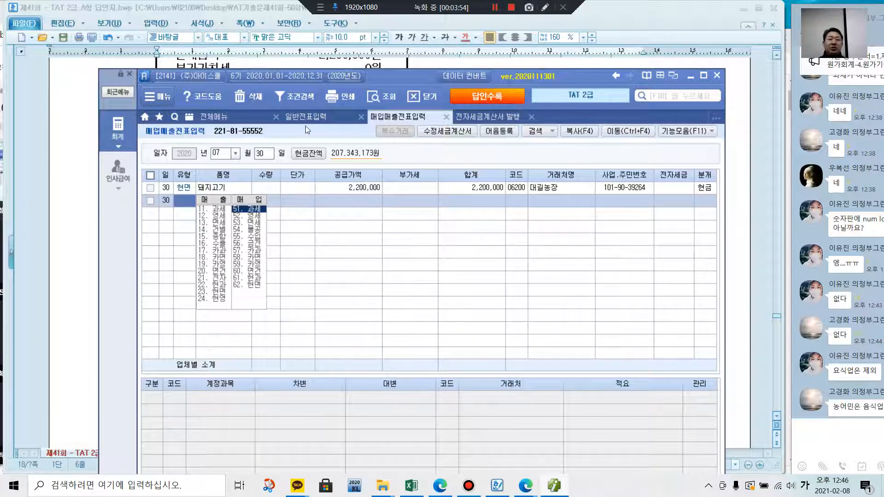
- Open the 의제매입세액공제신고서 and set its period from July to September 2020
left_click(208, 116)
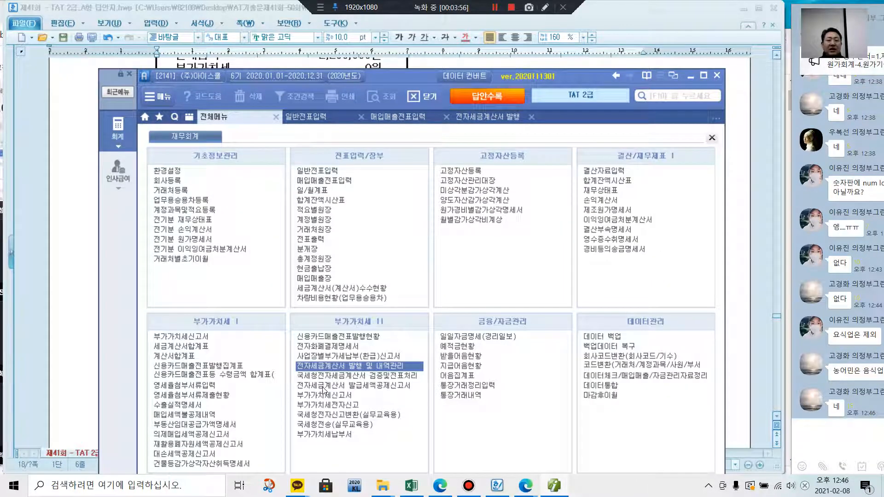
left_click(190, 434)
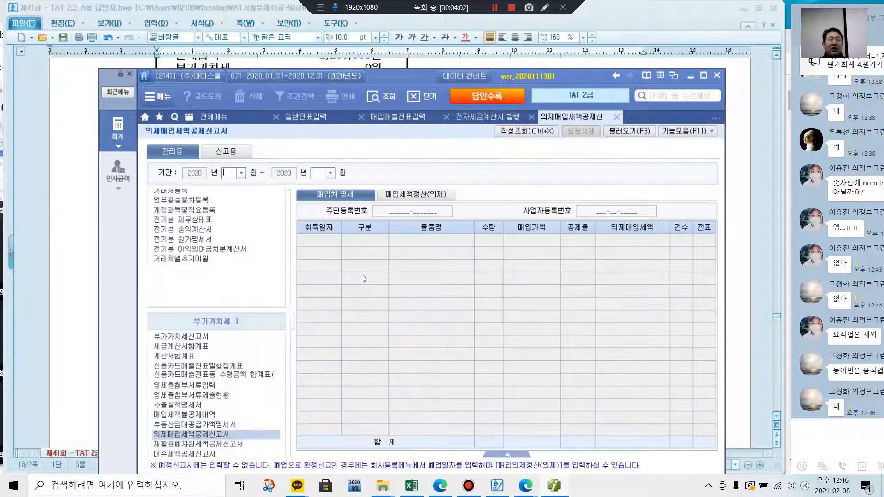
left_click(241, 173)
left_click(235, 241)
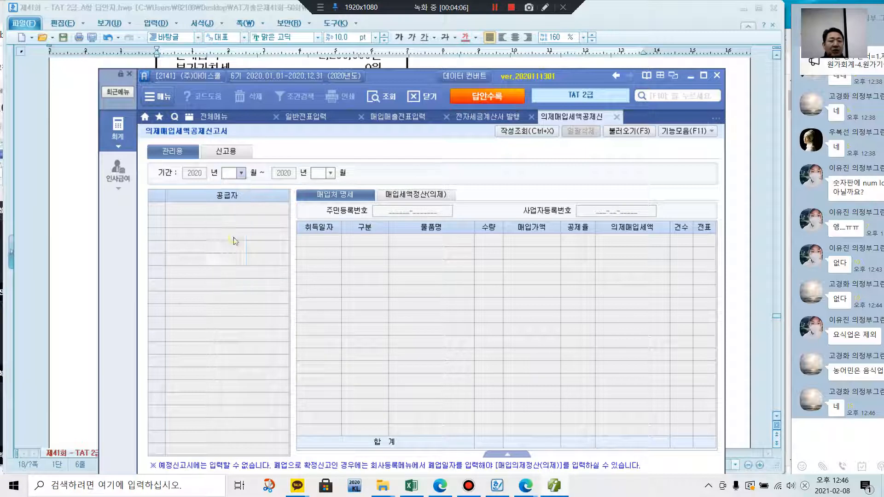
left_click(331, 176)
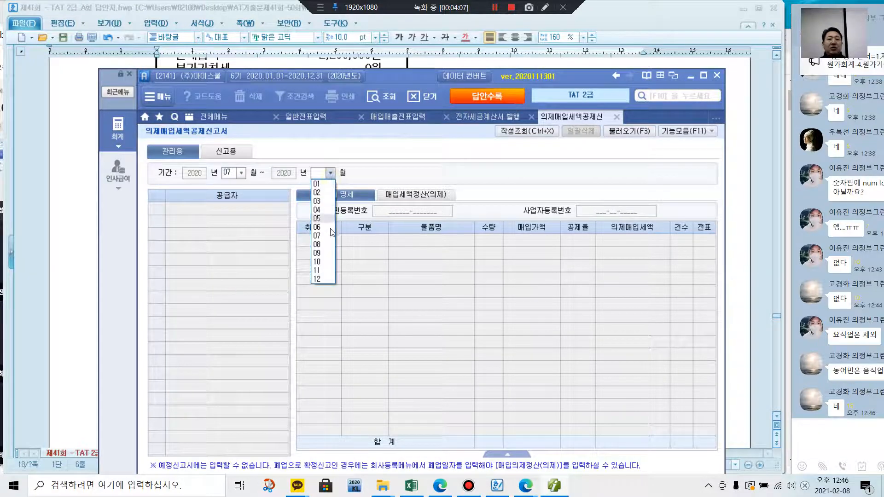
left_click(329, 255)
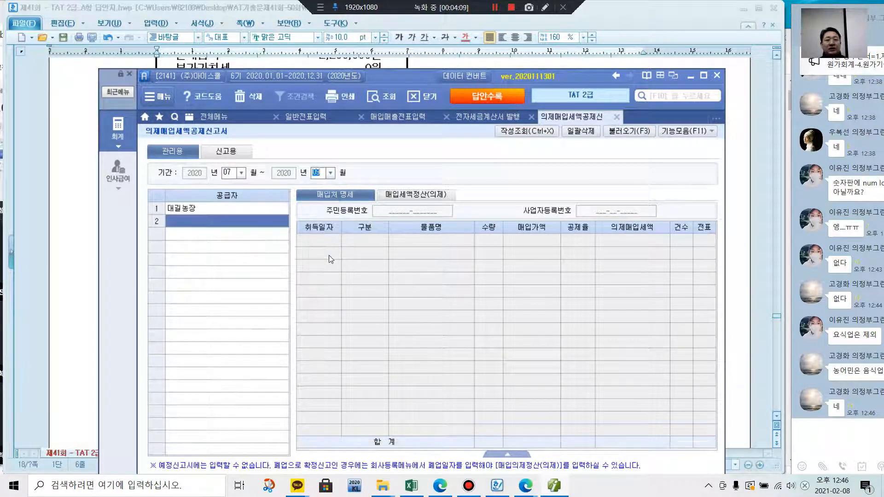
- Display the purchase details for the supplier 대길농장 in the deduction report
left_click(237, 208)
left_click(225, 222)
left_click(223, 210)
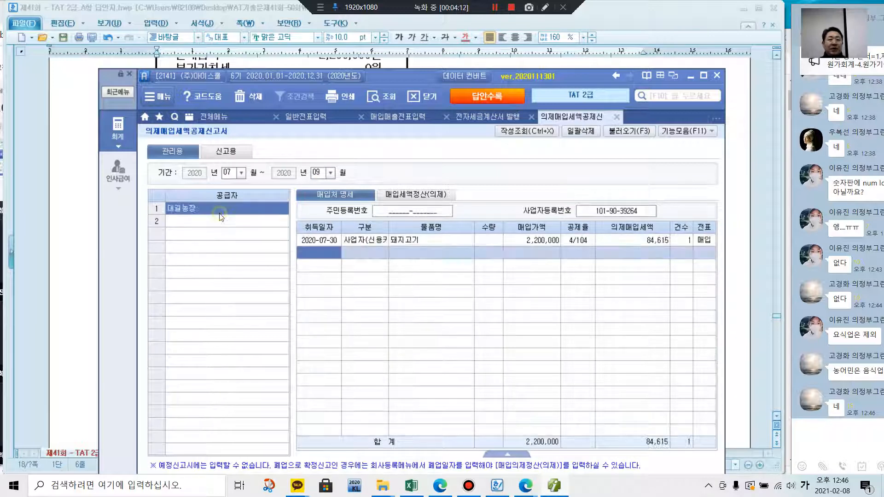
- Go back to 매입매출전표입력 and assign 영진유통 as the vendor of the July 10 쌀외 purchase
left_click(388, 117)
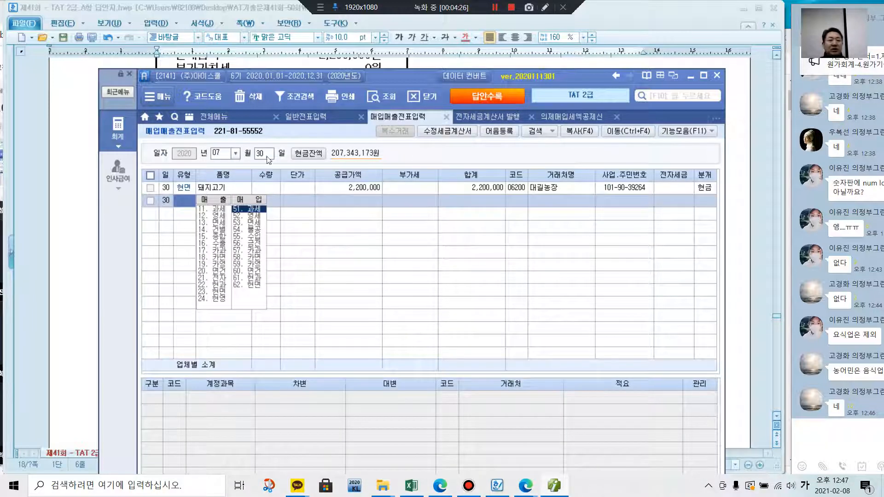
left_click(270, 154)
type("10")
key("Return")
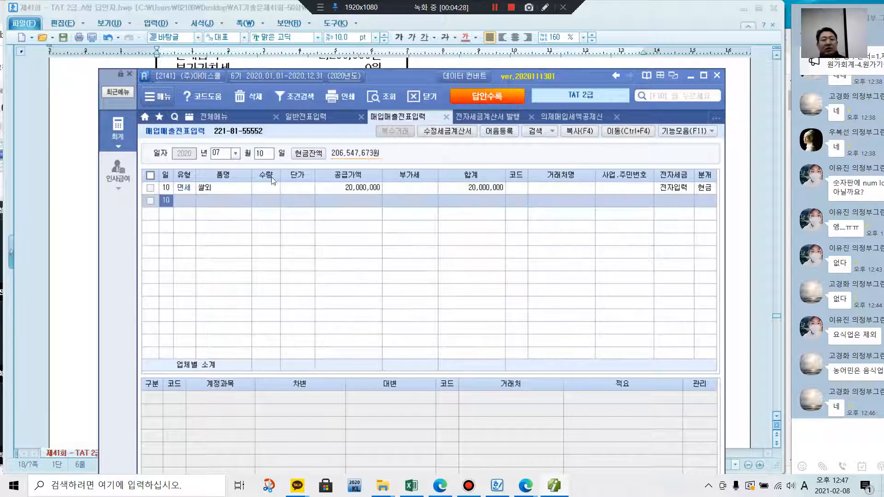
left_click(319, 189)
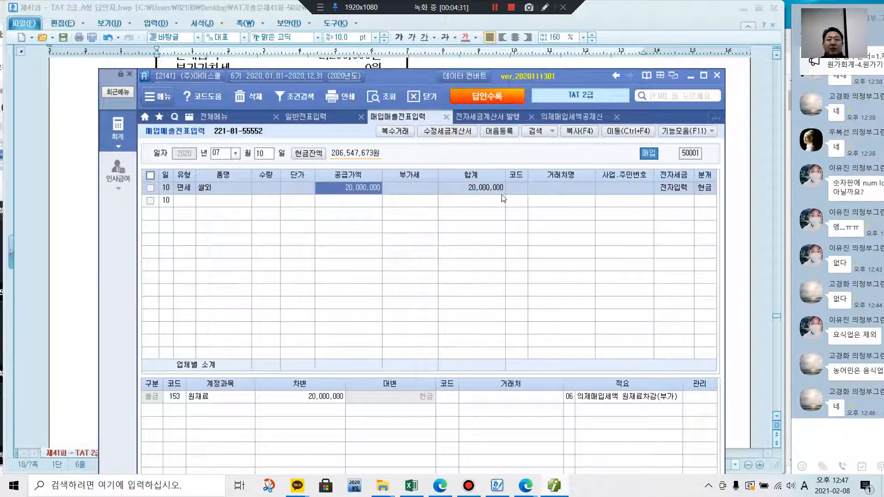
left_click(518, 186)
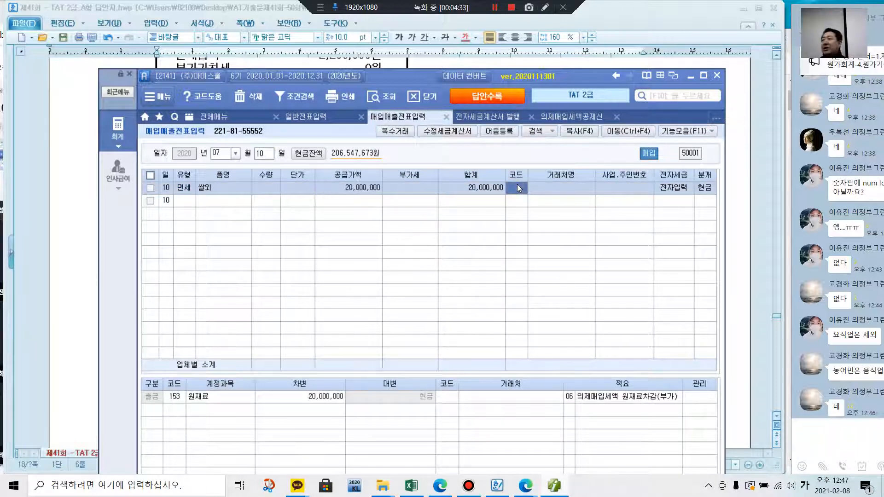
type("영진")
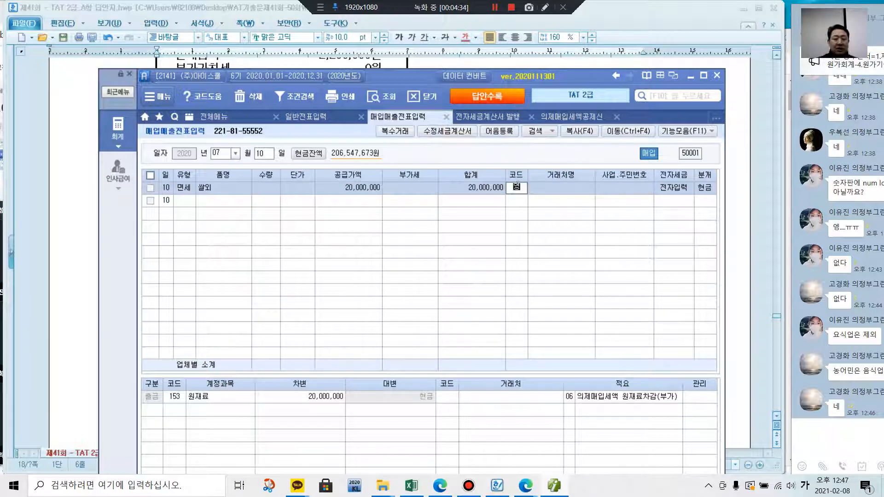
key("Return")
key("Return")
key("Return")
key("Return")
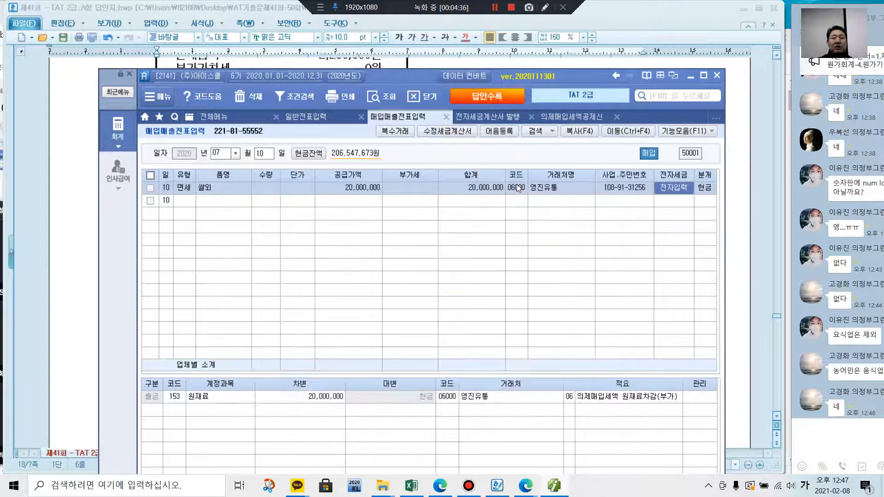
key("Return")
key("Return")
key("Return")
key("Return")
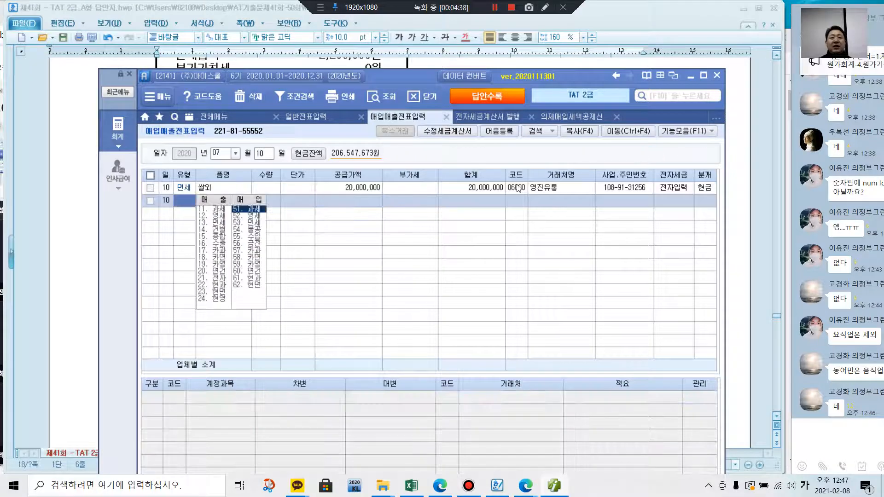
- Return to the 의제매입세액공제신고서 and try to refresh it, first with the saved data, then by deleting the saved file and reloading
left_click(574, 118)
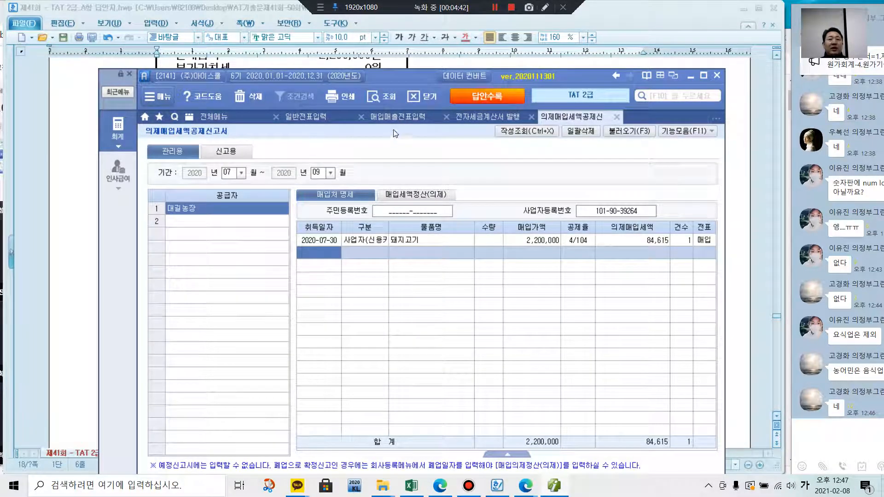
left_click(393, 95)
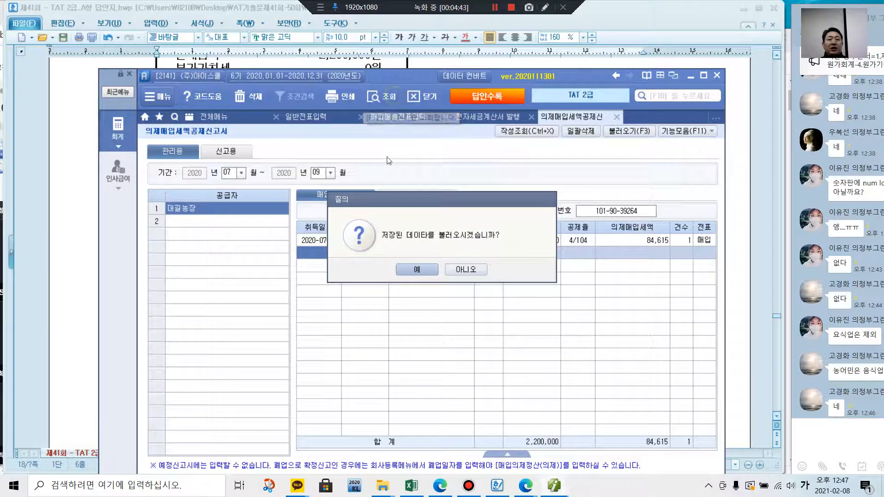
left_click(424, 270)
left_click(265, 207)
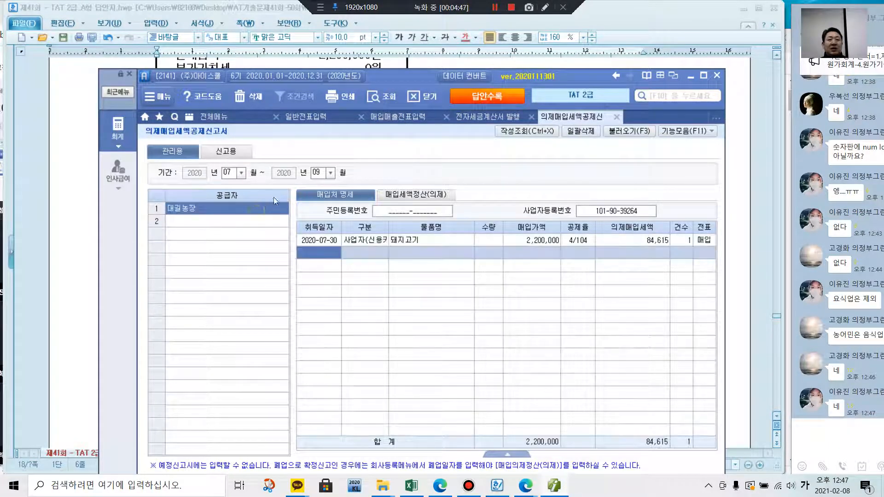
left_click(385, 96)
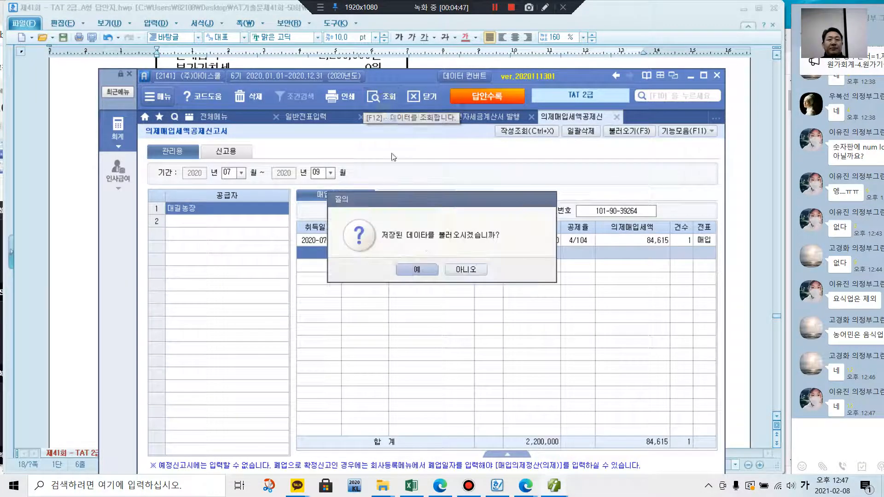
left_click(460, 271)
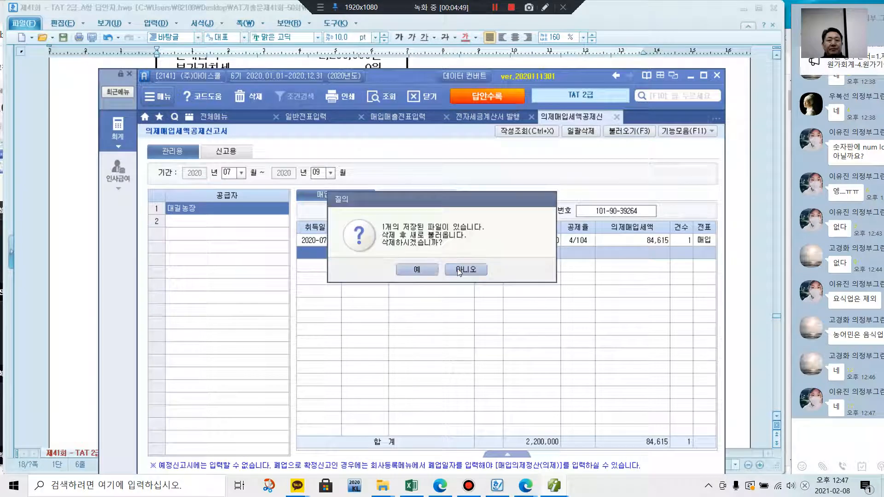
left_click(429, 268)
left_click(245, 212)
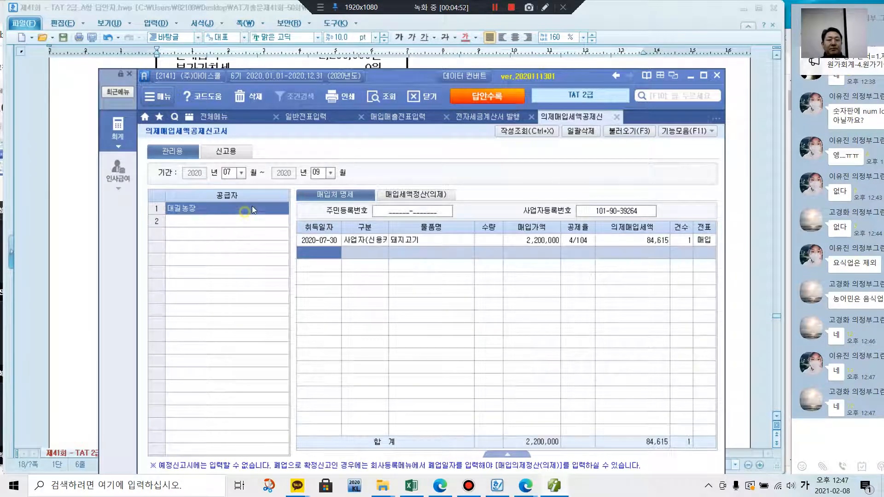
- Try to refresh the supplier list by re-entering the July to September period and querying the report again
left_click(317, 174)
key("Return")
left_click(404, 266)
left_click(241, 174)
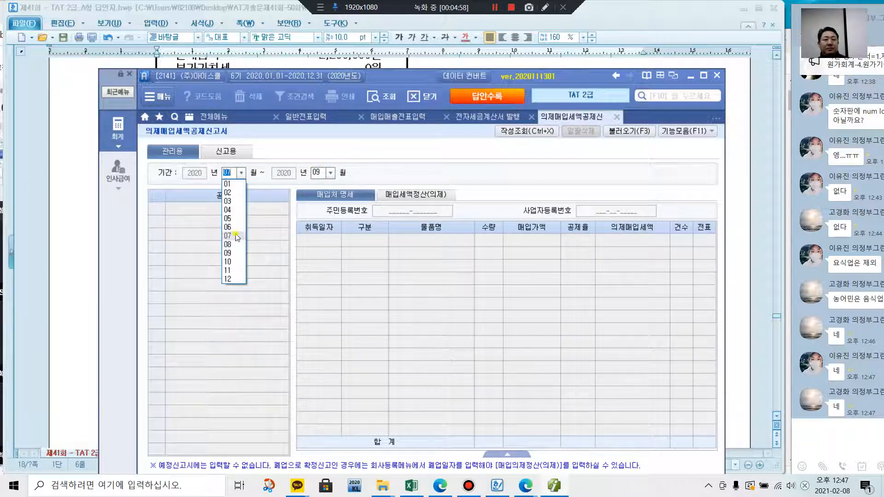
left_click(236, 236)
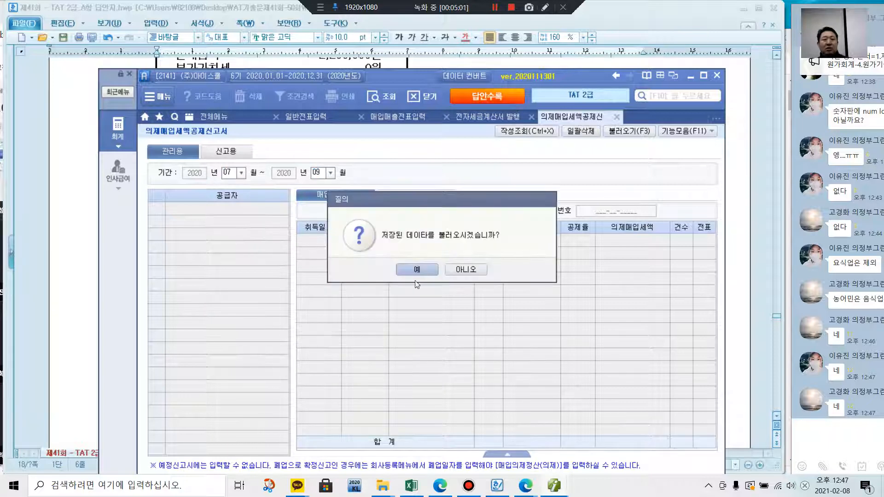
left_click(458, 269)
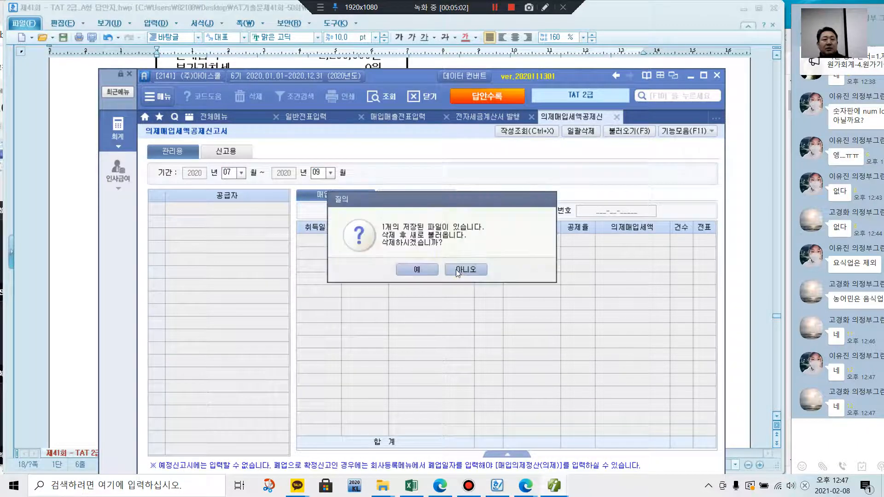
left_click(459, 270)
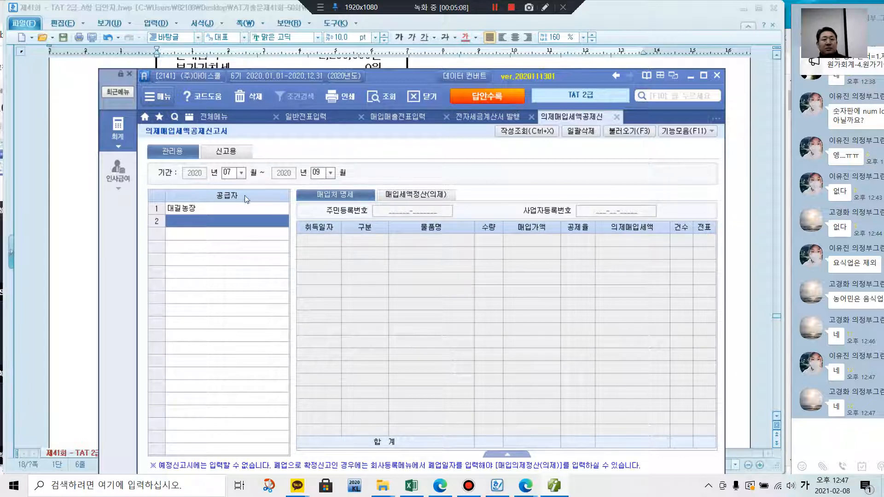
left_click(317, 174)
key("Return")
key("Return")
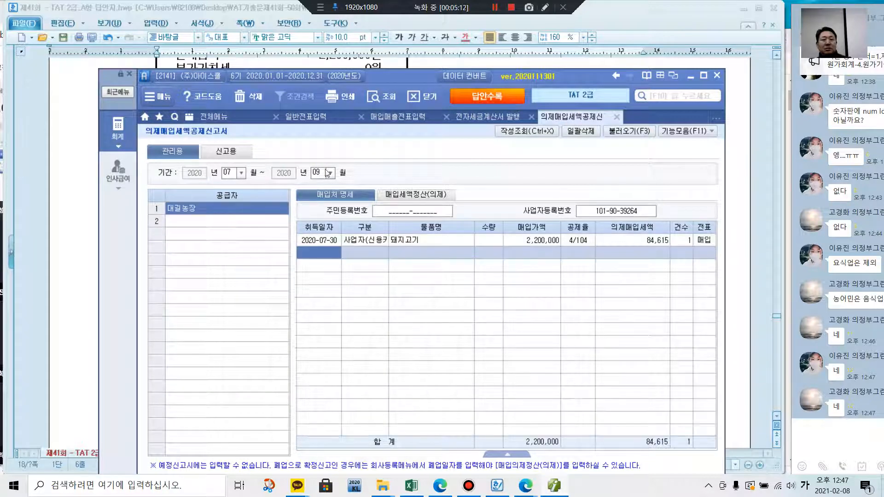
- Delete the saved 대길농장 supplier row and query the report again to rebuild it from the vouchers
left_click(260, 98)
left_click(416, 271)
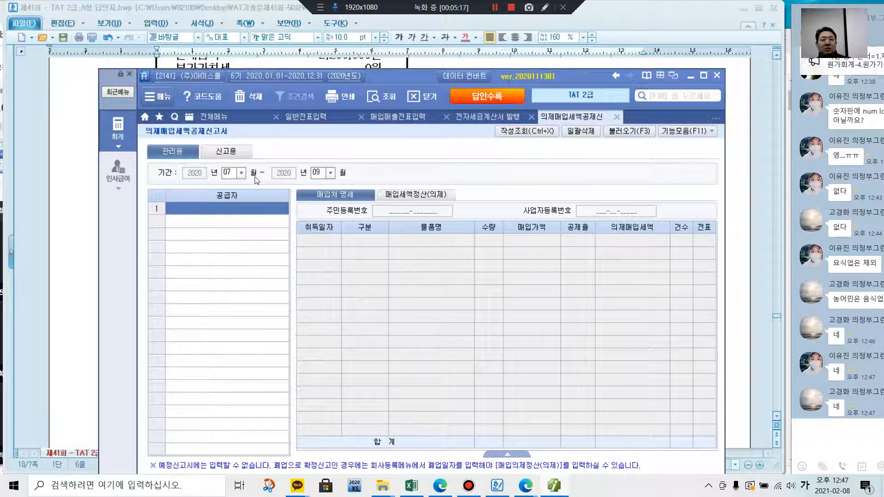
left_click(384, 101)
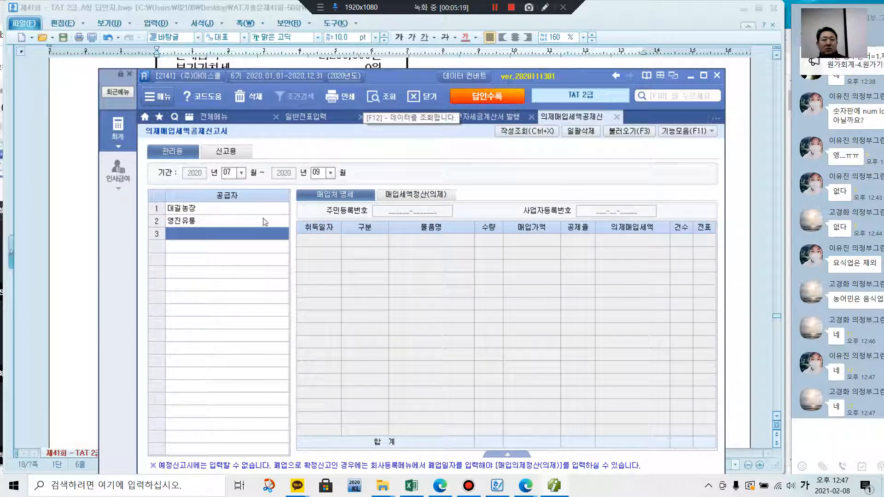
- Compare the purchase details and deduction rates of the suppliers 대길농장 and 영진유통
left_click(242, 209)
left_click(210, 221)
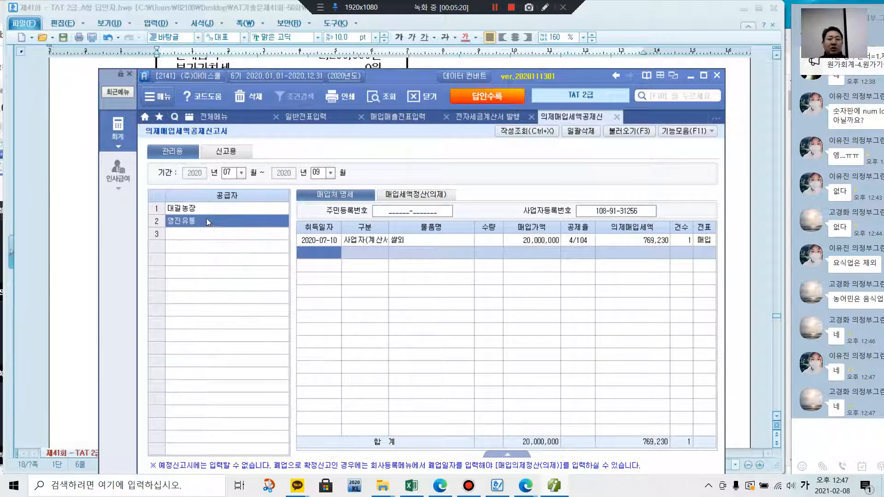
key("Up")
left_click(206, 223)
key("Up")
left_click(203, 225)
key("Up")
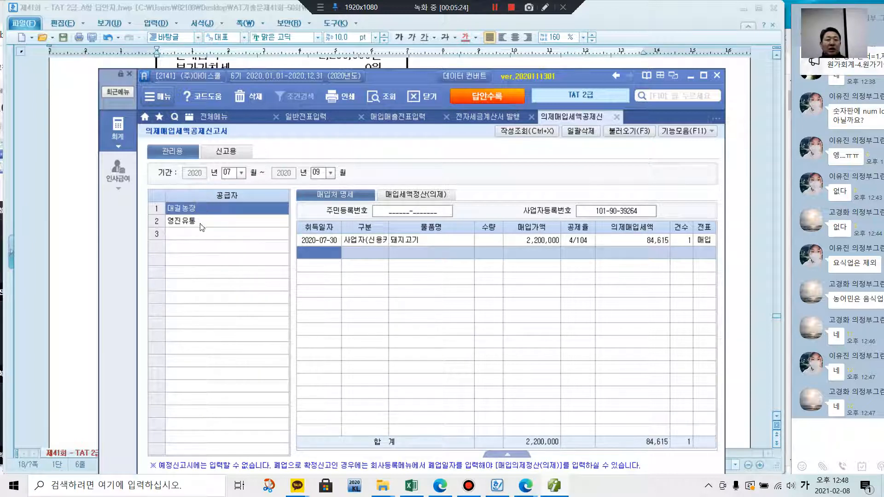
left_click(202, 223)
key("Up")
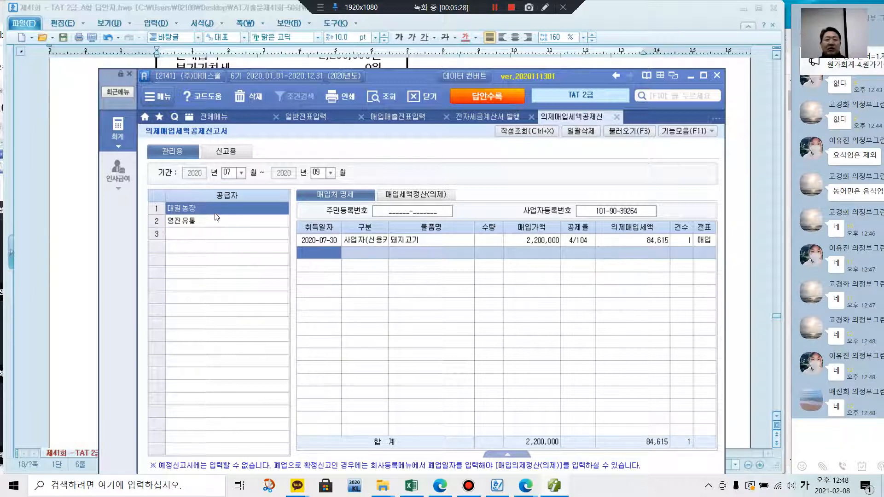
left_click(211, 228)
- Set the deduction rate of 대길농장's 돼지고기 purchase to 6/106
left_click(218, 210)
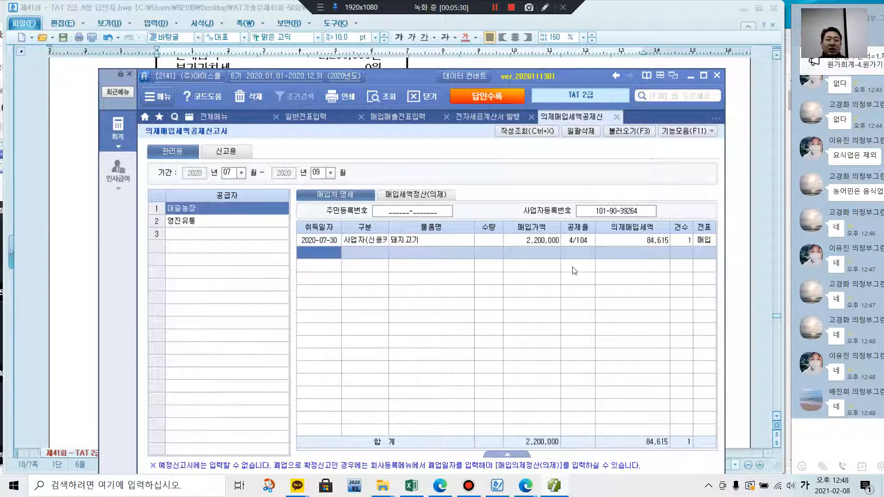
left_click(582, 246)
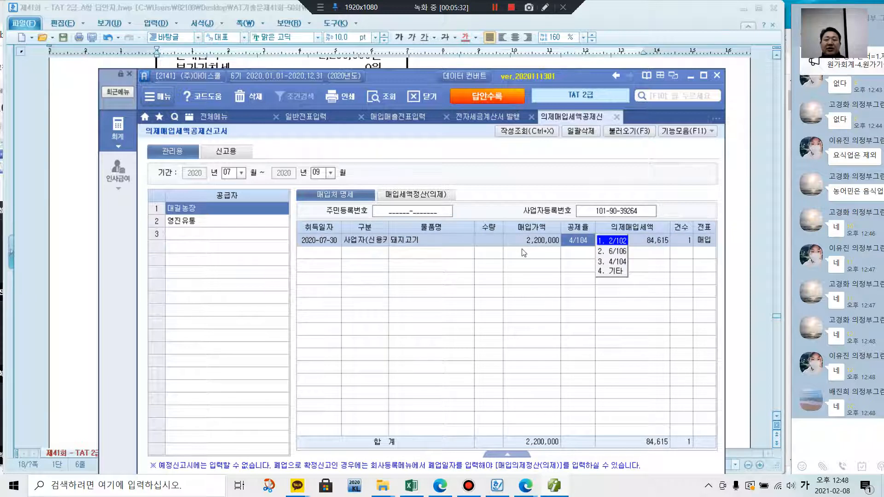
left_click(617, 251)
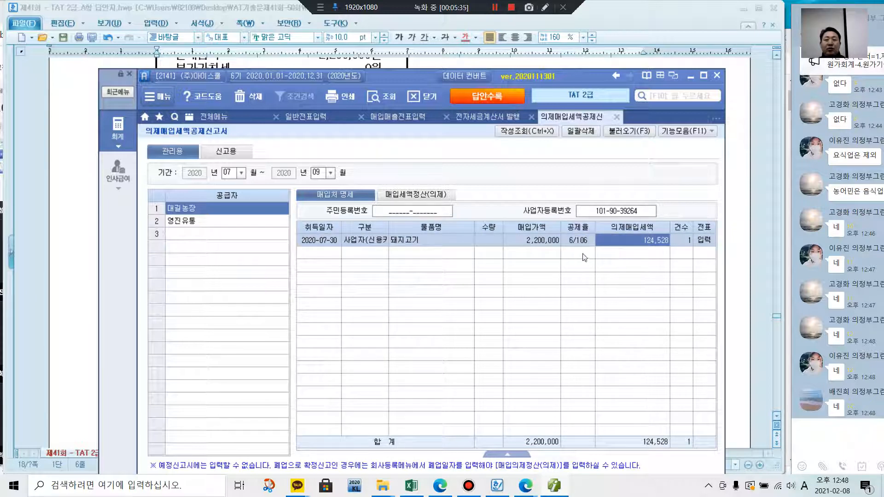
- Check the deduction rate and 의제매입세액 of 영진유통's 쌀외 purchase
key("Return")
left_click(185, 222)
left_click(585, 241)
left_click(616, 252)
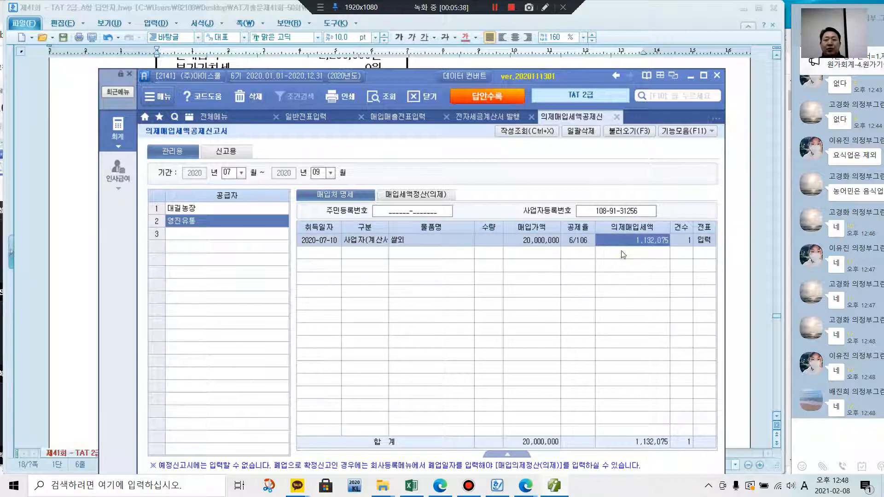
key("Return")
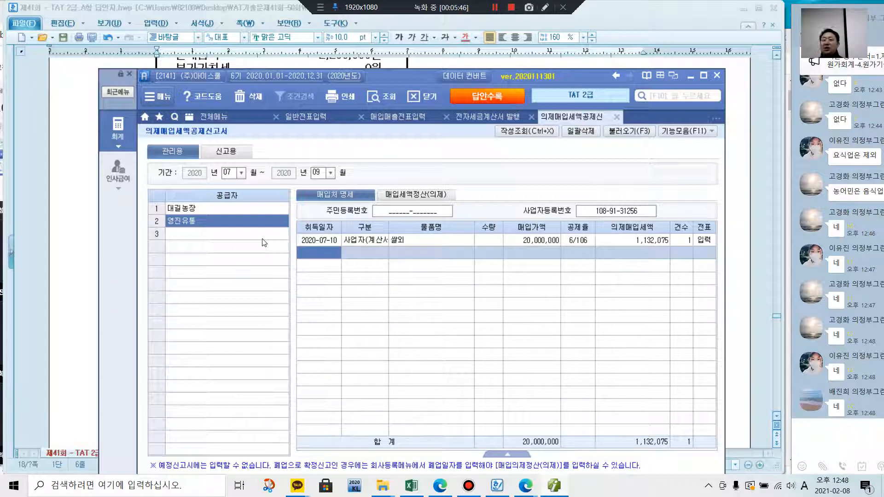
- Open the 부가가치세신고서 and load the 정기신고 return for July 1 to September 30, 2020
left_click(222, 118)
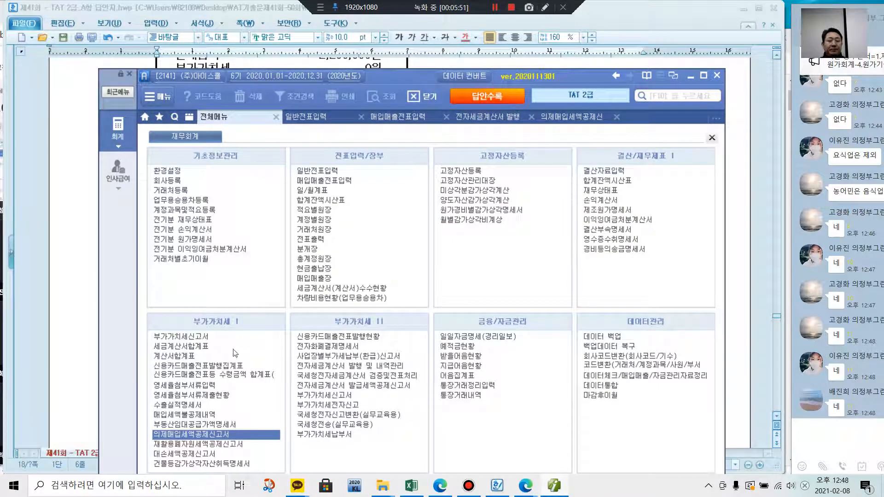
left_click(560, 118)
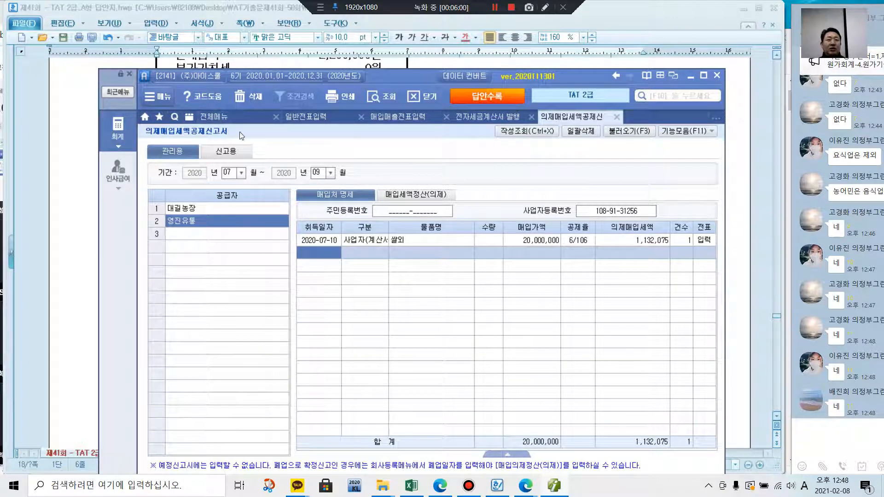
left_click(215, 117)
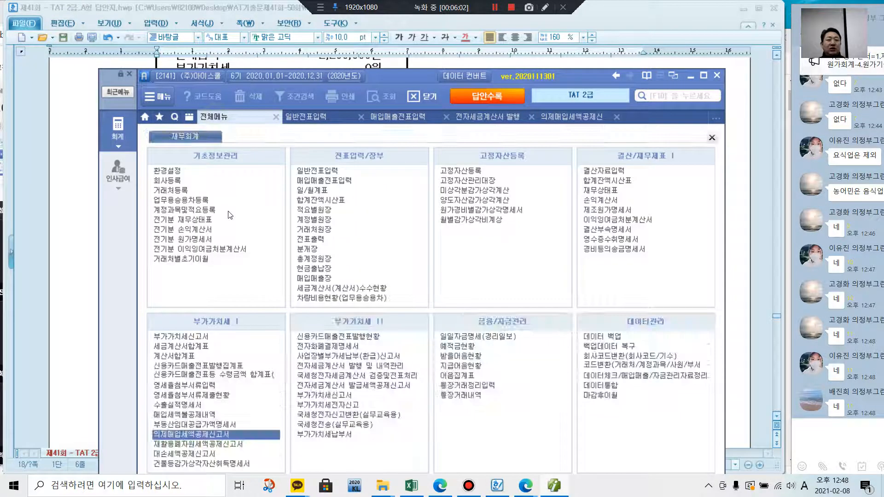
left_click(191, 337)
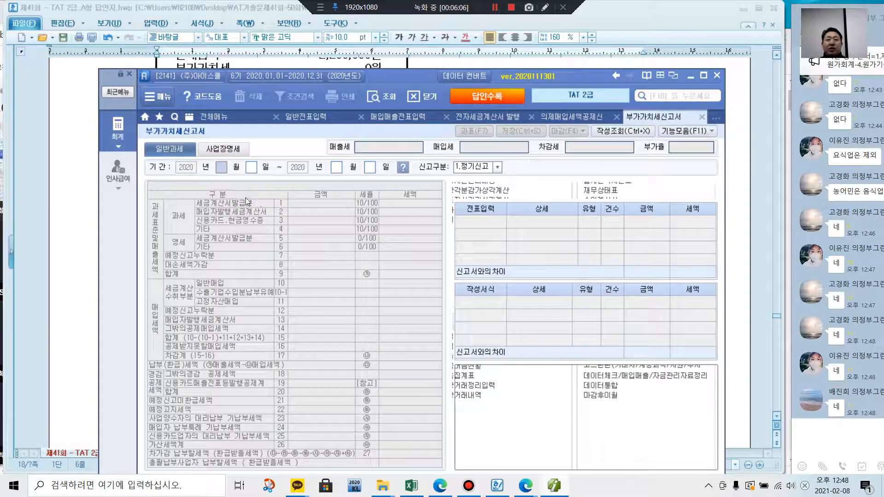
type("07")
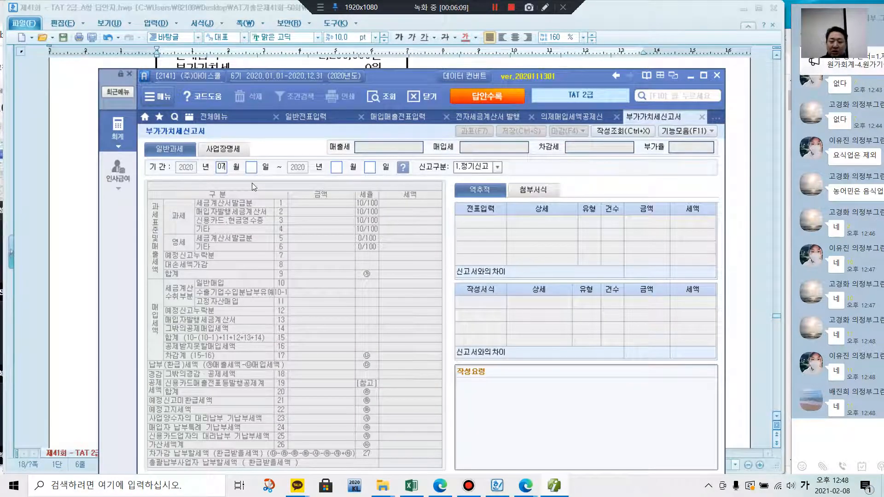
key("Return")
type("09")
key("Return")
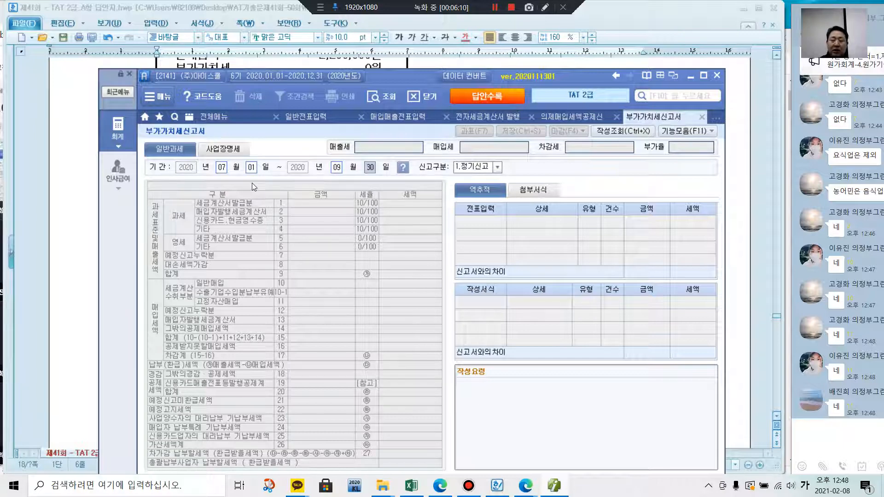
type("30")
key("Return")
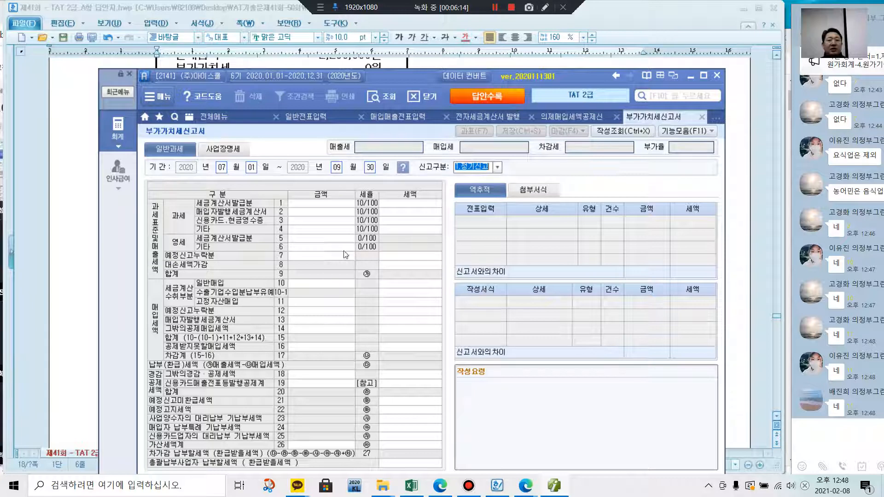
key("Return")
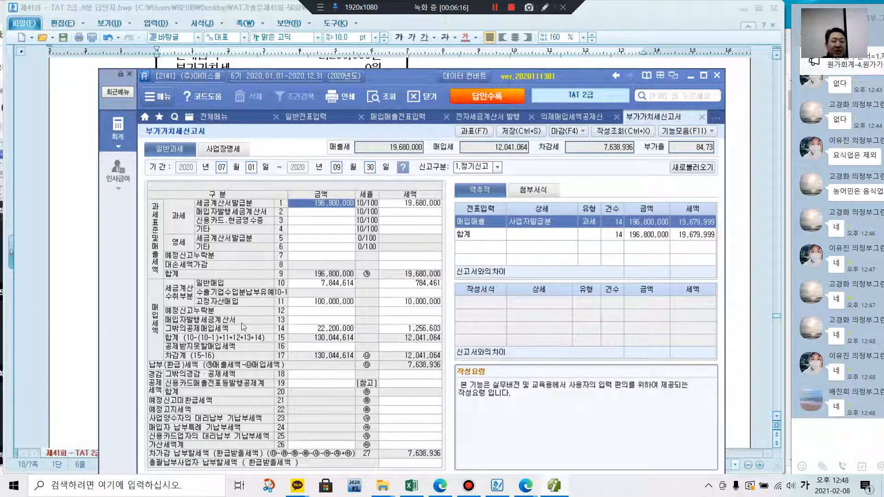
- Inspect the detail breakdown behind the amount and tax of line 14, 그밖의공제매입세액
left_click(321, 332)
left_click(409, 333)
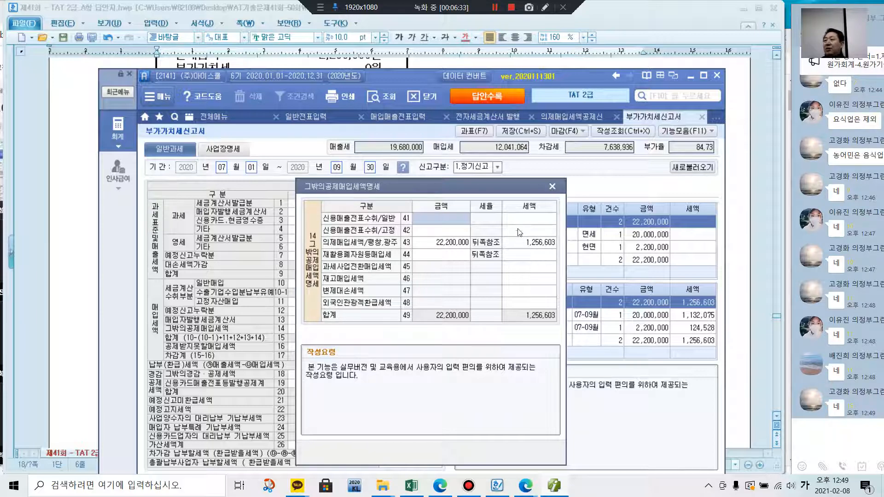
left_click_drag(507, 187, 615, 59)
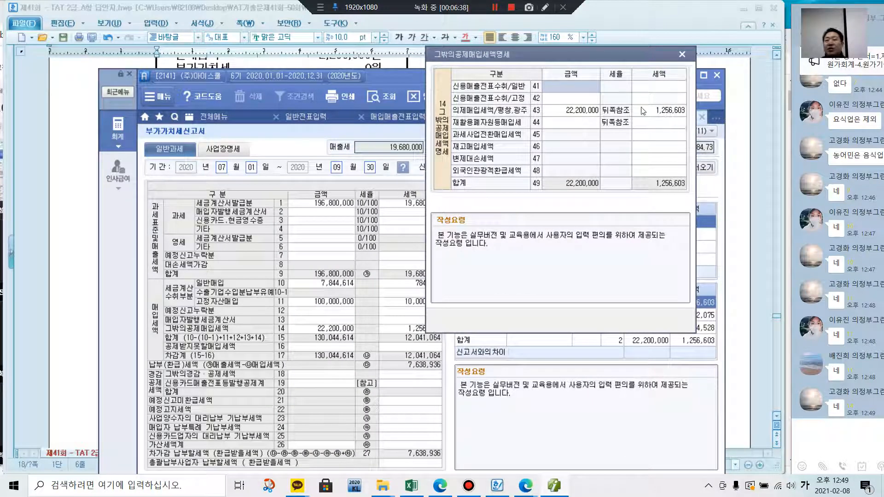
left_click(682, 54)
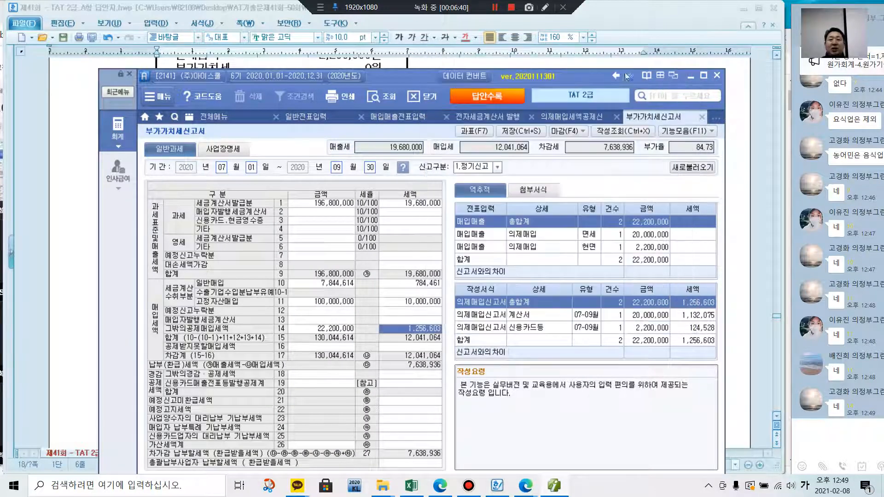
- Enter a debit line in 일반전표입력 dated September 30 for account 135 부가세대급금 with 1,256,603
left_click(310, 119)
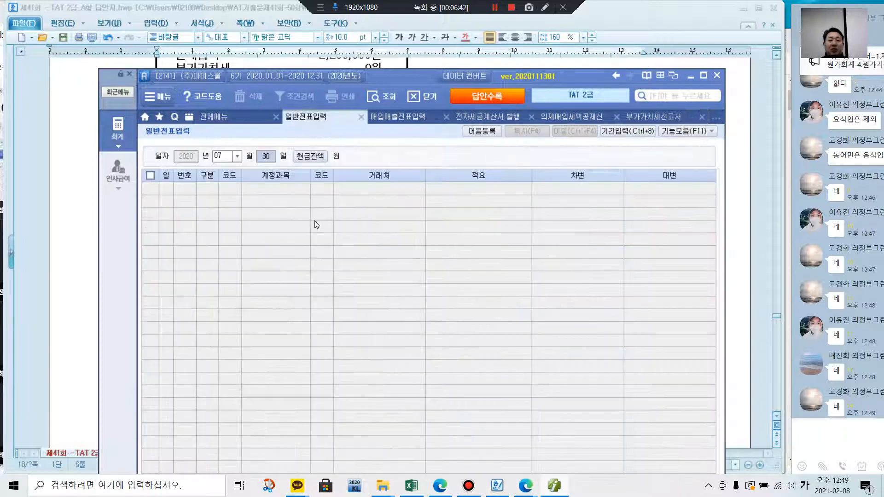
left_click(238, 157)
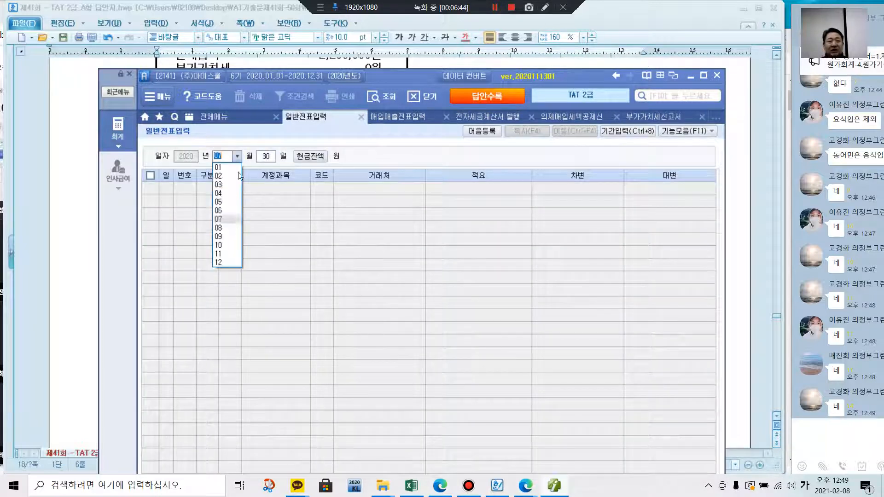
left_click(228, 236)
key("Return")
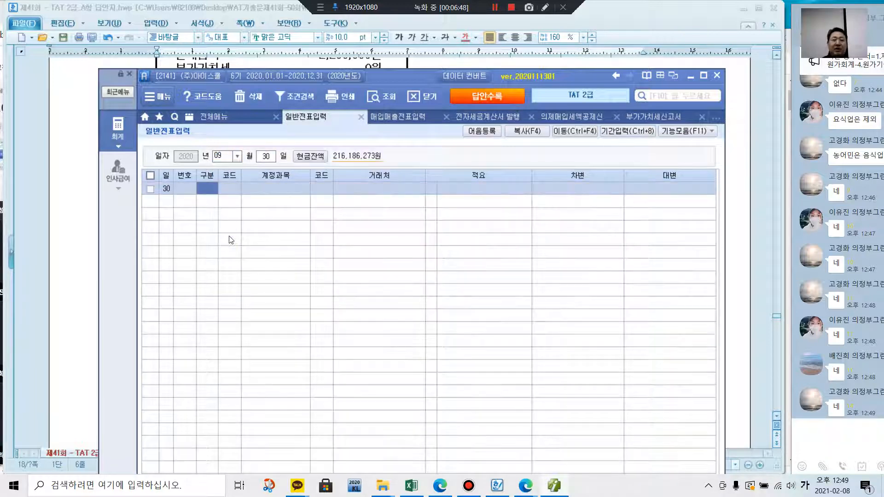
type("135")
key("Return")
key("Return")
key("Return")
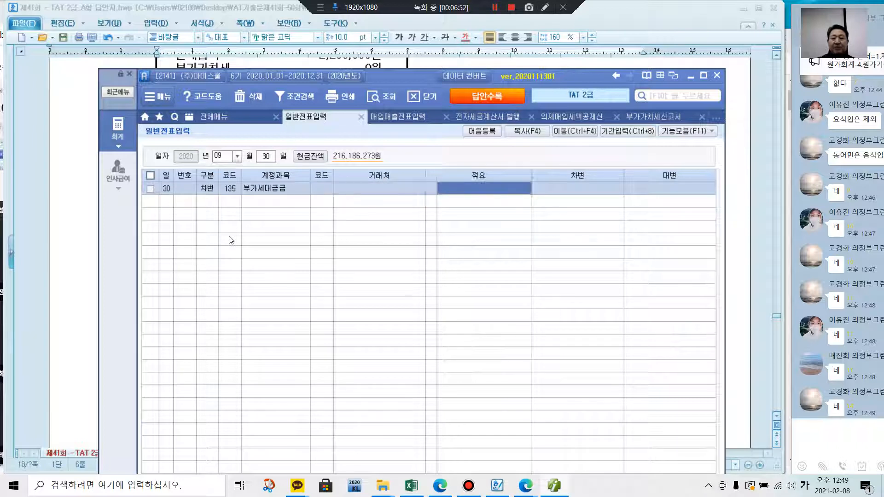
key("Return")
type("1,256,603")
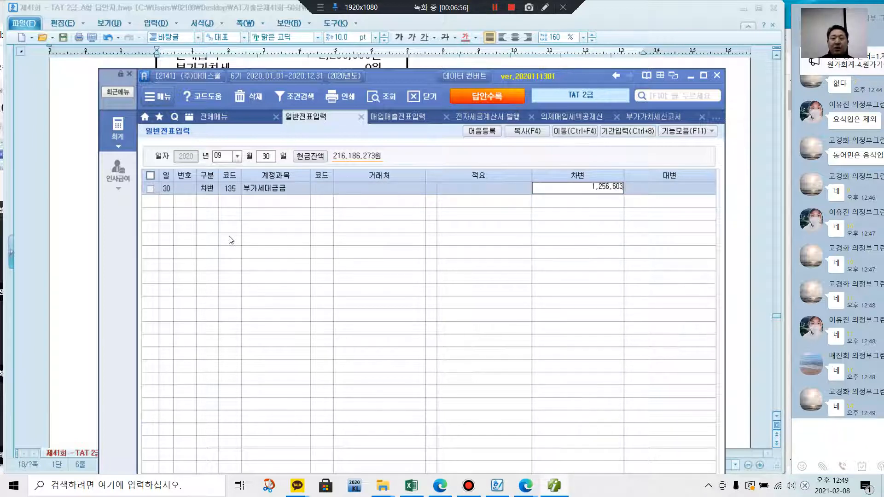
key("Return")
- Add the matching credit line for account 153 원재료 with 1,256,603 and check both lines of the entry
type("4")
key("Return")
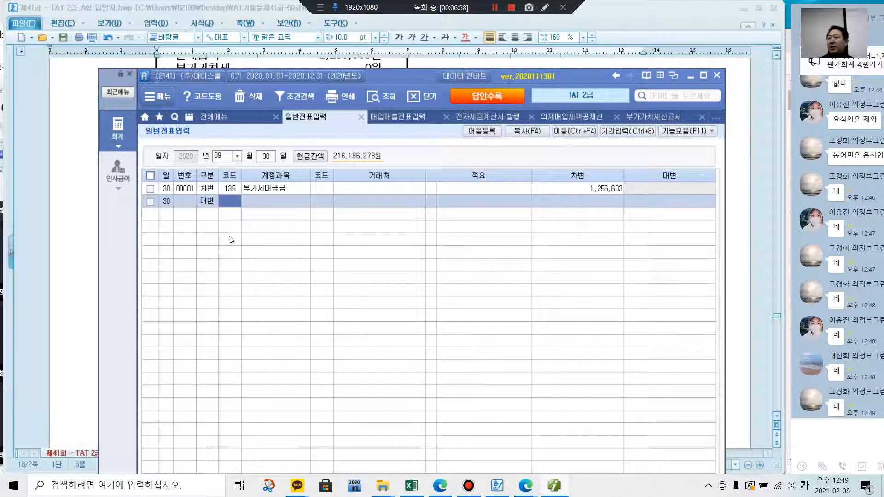
type("153")
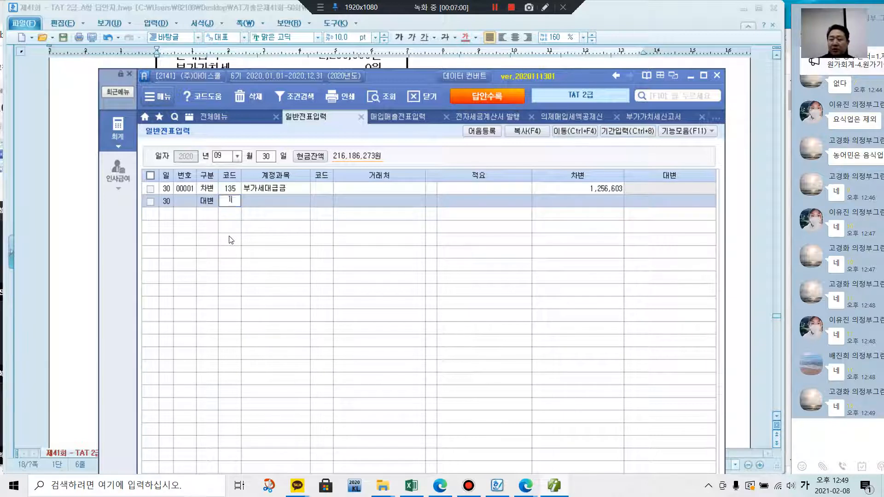
key("Return")
key("Return")
key("Return")
key("Return")
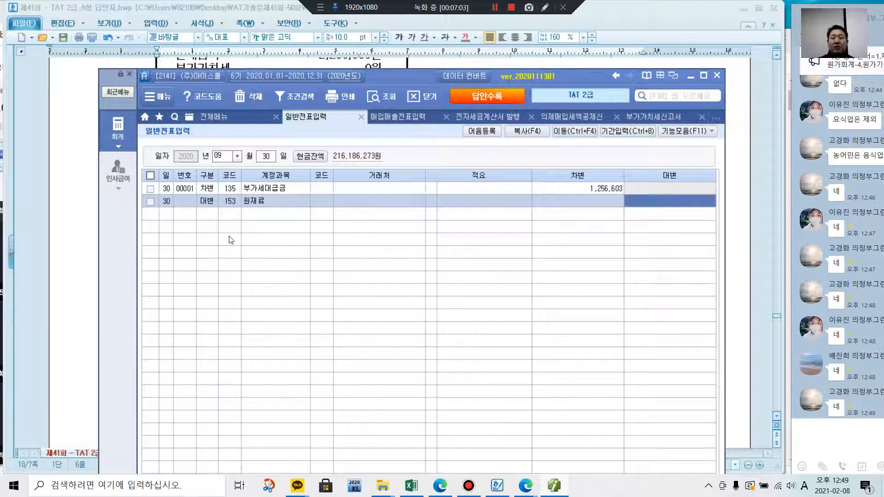
type("1,256,6")
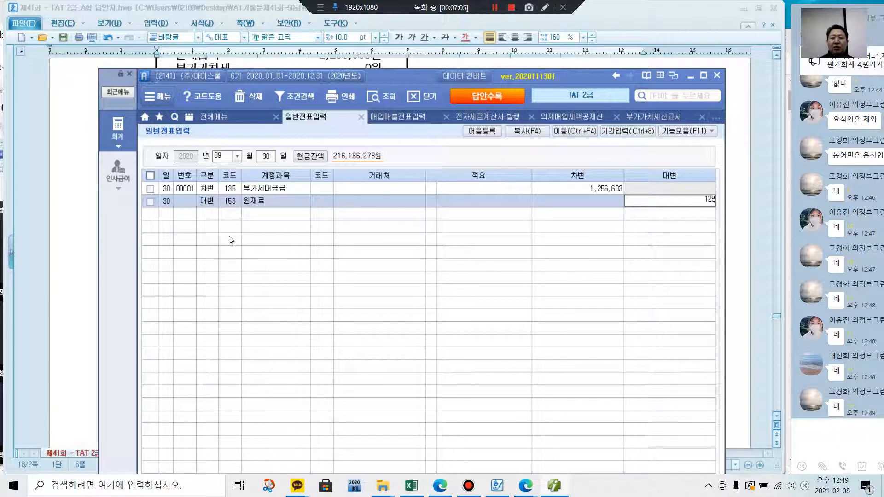
type("03")
key("Return")
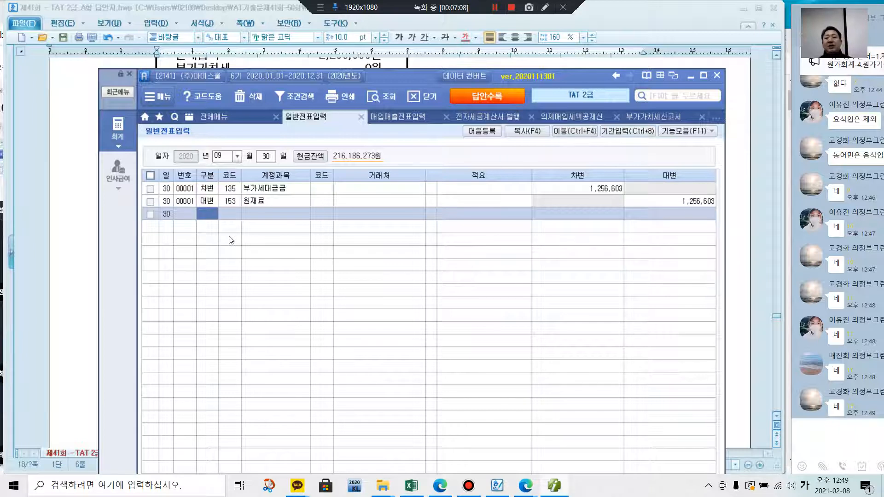
left_click(273, 190)
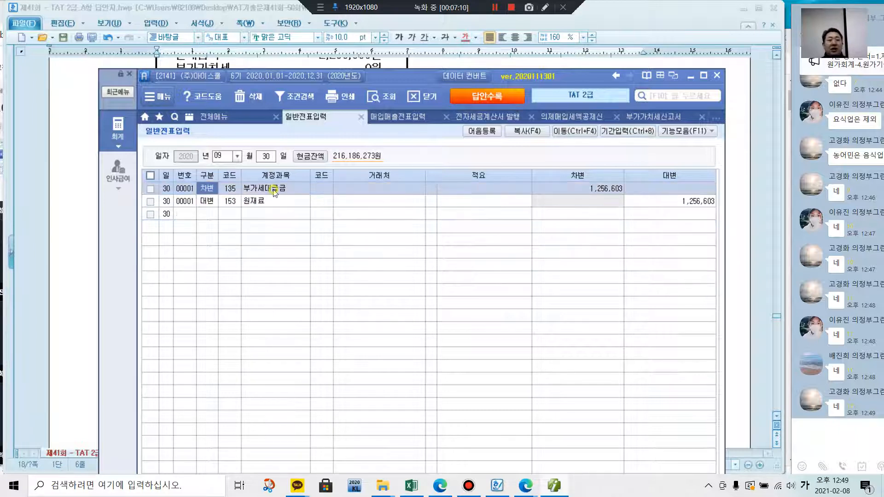
left_click(271, 199)
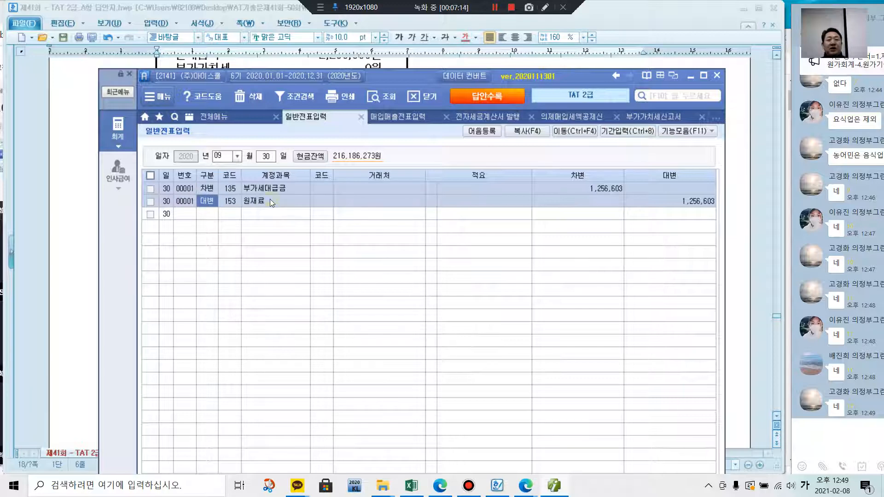
- Switch to the exam document and review the 의제매입세액 question's instructions and answer key
left_click_drag(410, 76, 400, 252)
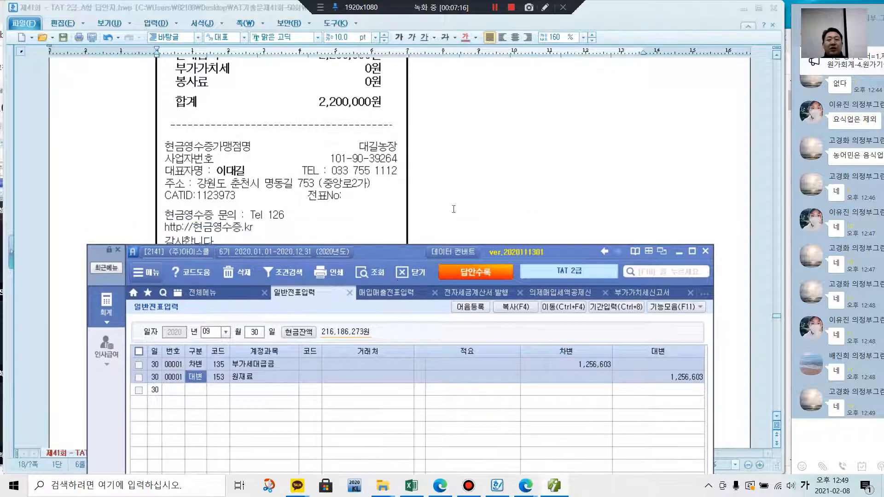
left_click(454, 208)
scroll(454, 214, "down", 5)
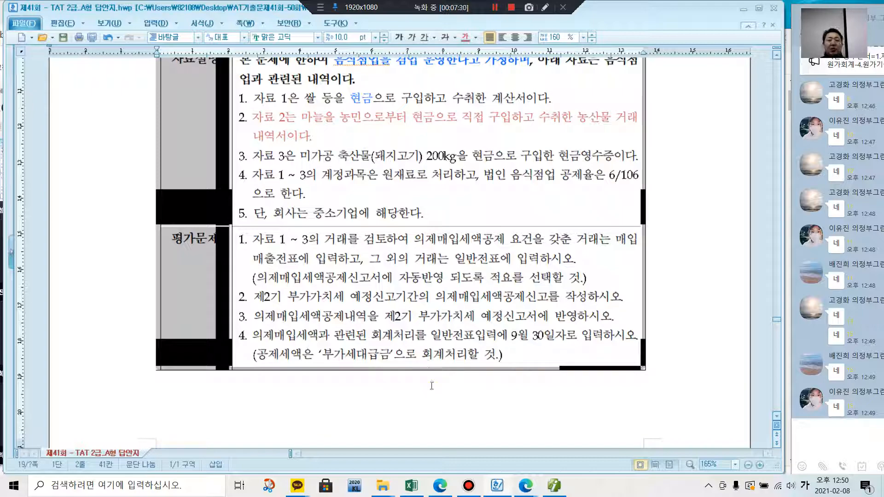
scroll(627, 327, "down", 10)
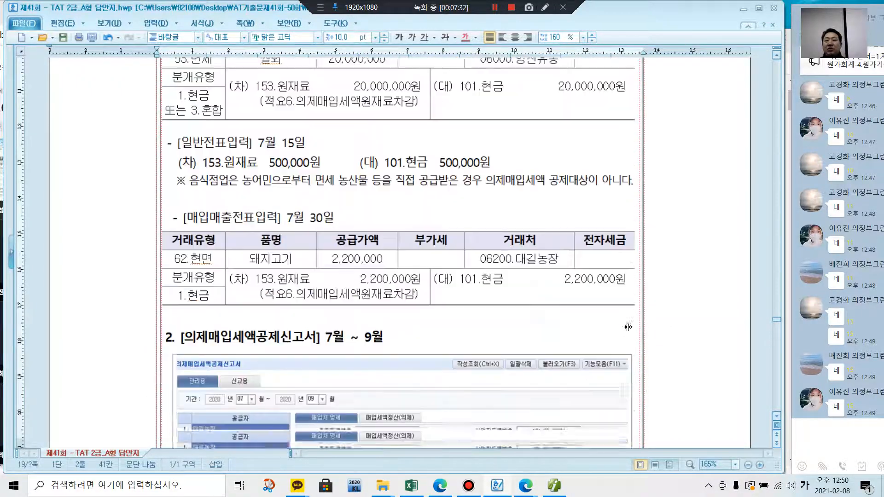
scroll(627, 327, "down", 10)
- Read question 4 on 매입세액불공제내역, including 자료 1 to 3, their descriptions and the required tasks
scroll(619, 335, "down", 8)
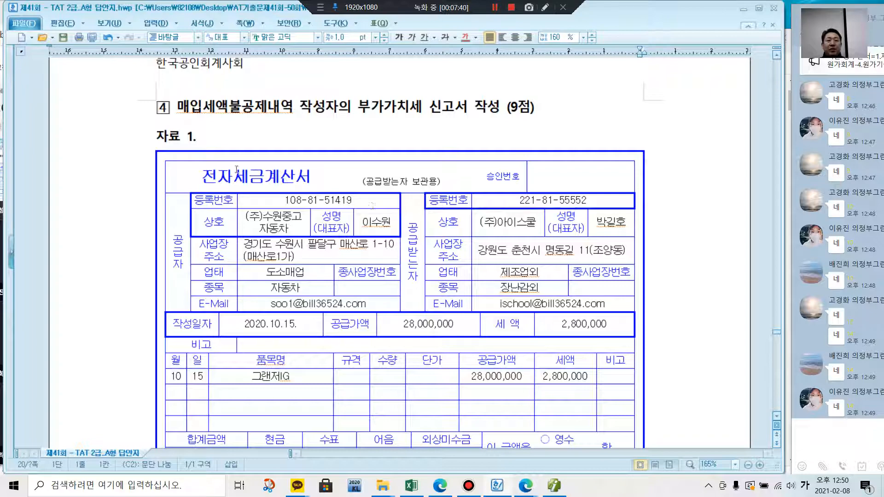
scroll(271, 337, "down", 3)
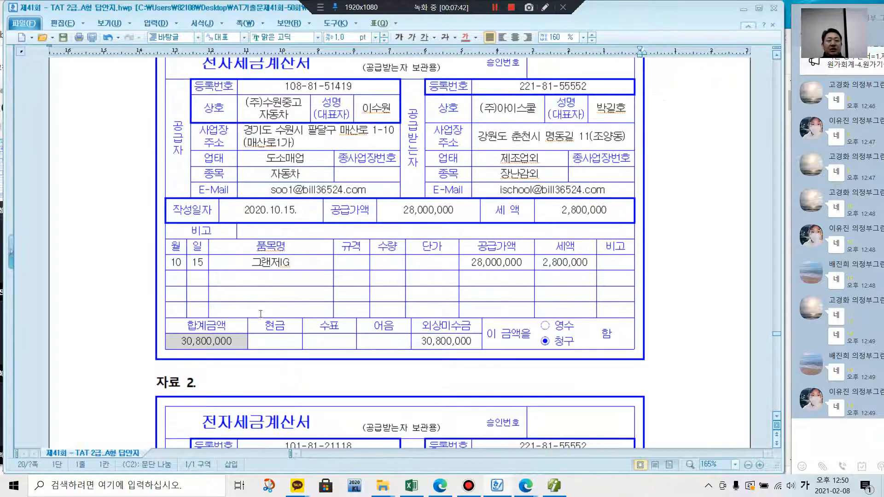
scroll(274, 340, "down", 6)
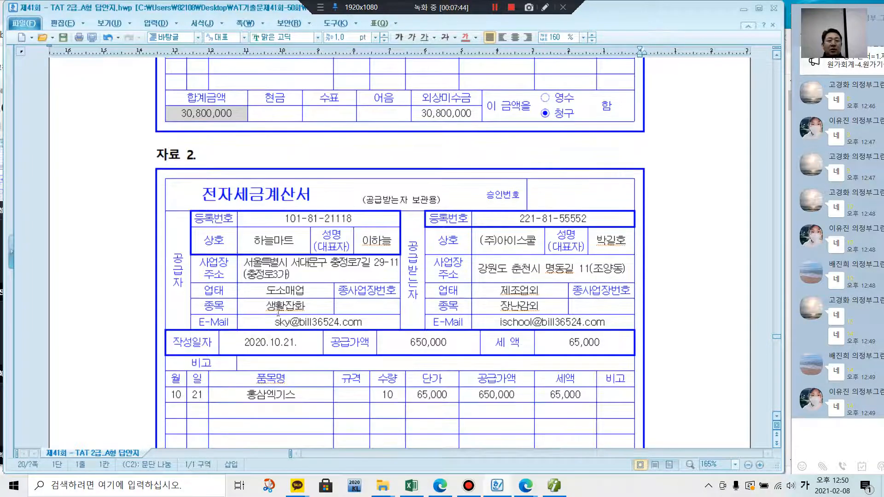
scroll(285, 347, "down", 12)
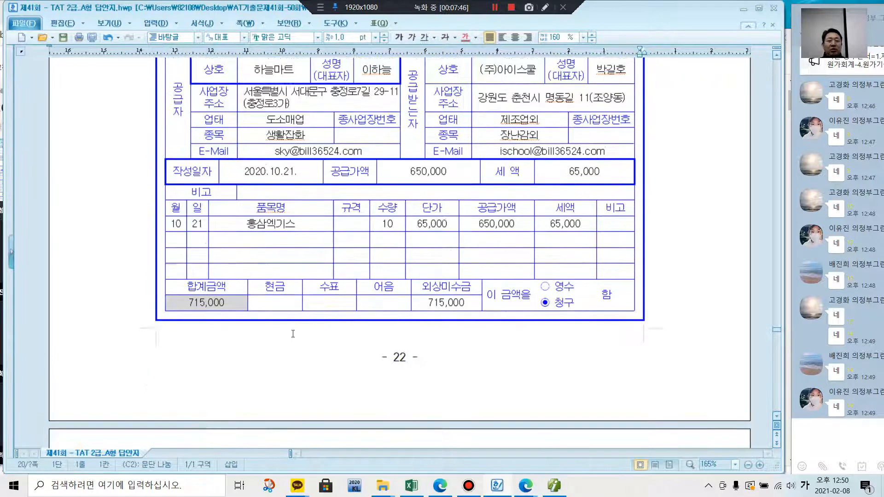
scroll(291, 327, "down", 5)
scroll(267, 227, "up", 3)
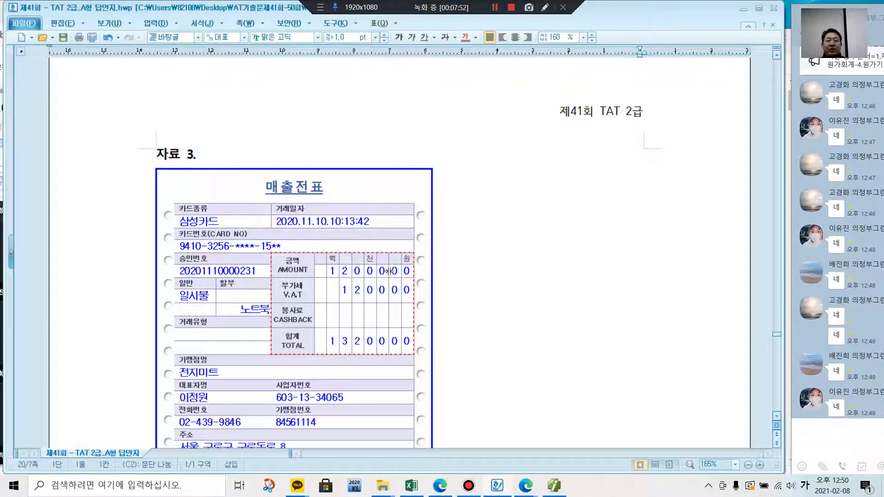
scroll(408, 270, "down", 4)
scroll(410, 271, "down", 1)
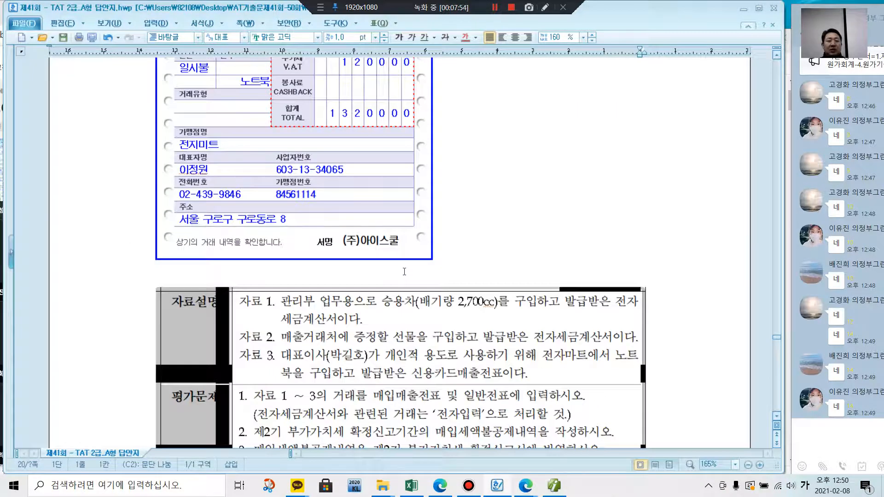
scroll(404, 272, "up", 18)
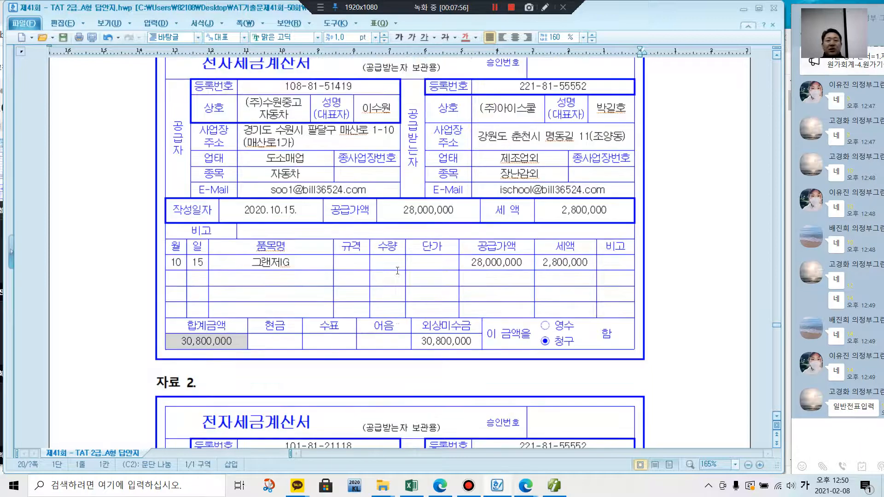
- Review the 자료 1 tax invoice, then switch to the accounting program and set 매입매출전표입력 to October 15
scroll(397, 271, "up", 1)
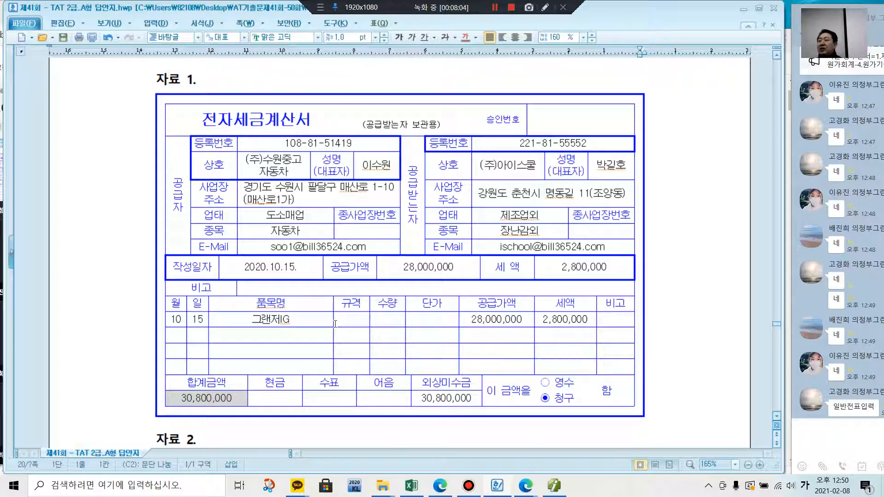
scroll(325, 309, "down", 3)
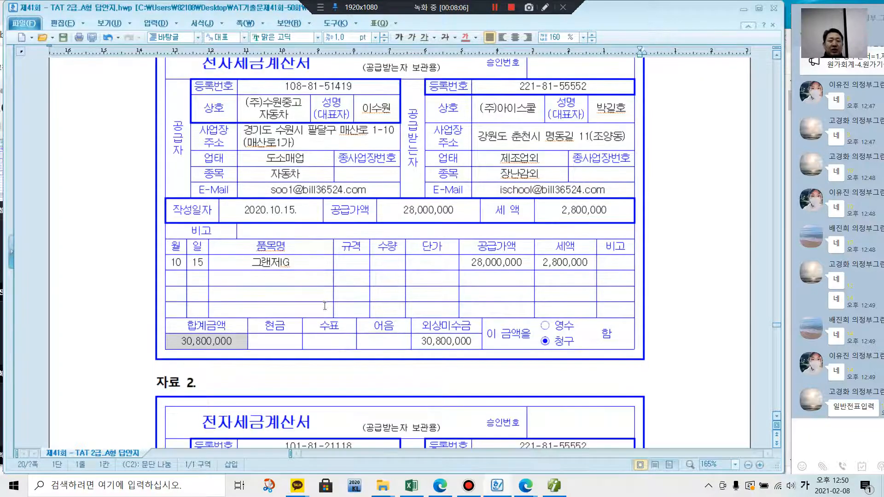
left_click(555, 486)
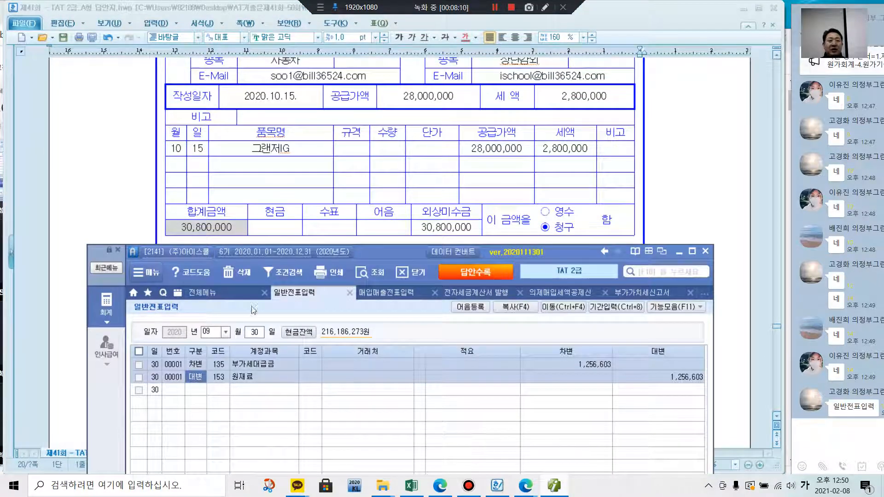
left_click(402, 302)
left_click(224, 330)
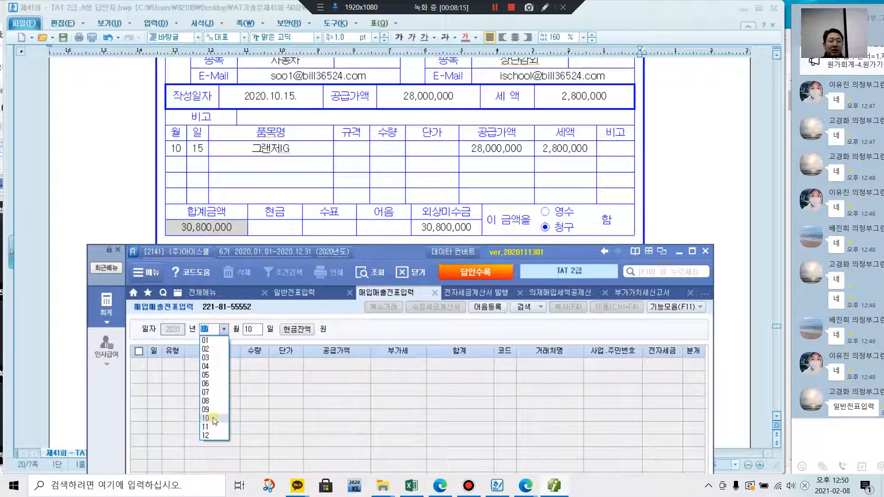
left_click(216, 420)
type("15")
key("Return")
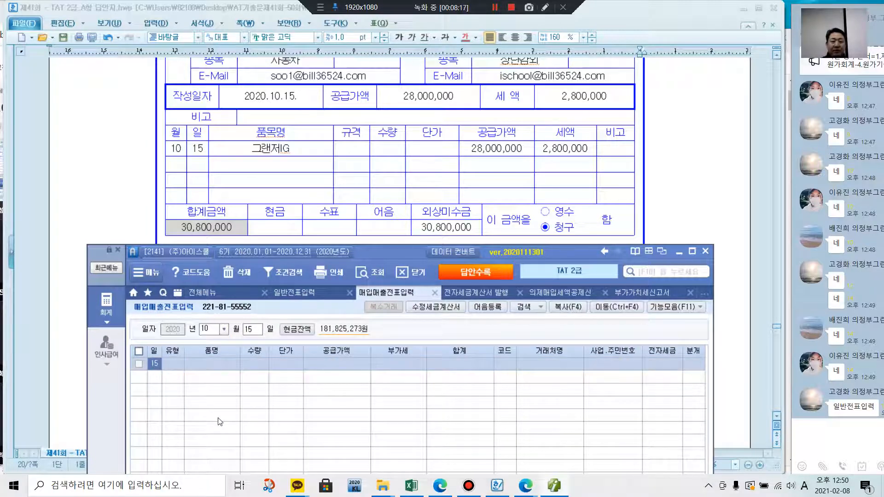
- Set the October 15 line's type to 54 불공 with the reason 3. 비영업용 소형승용차 구입 및 유지
type("54")
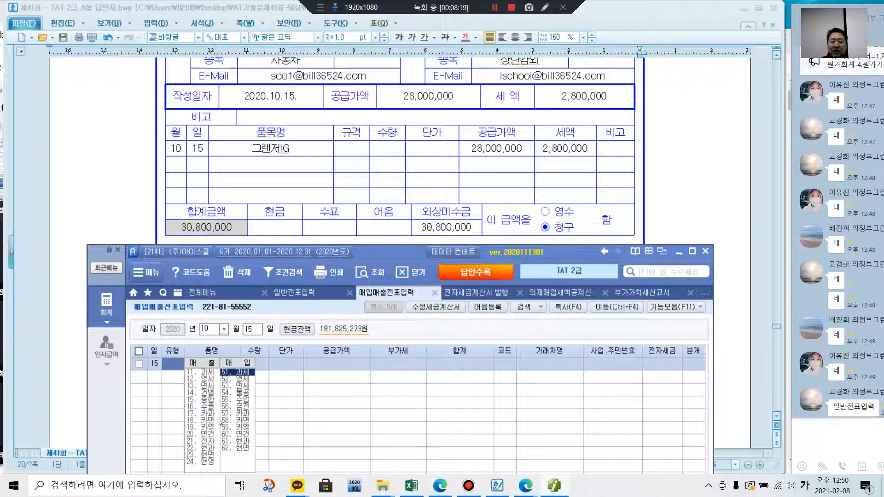
key("Return")
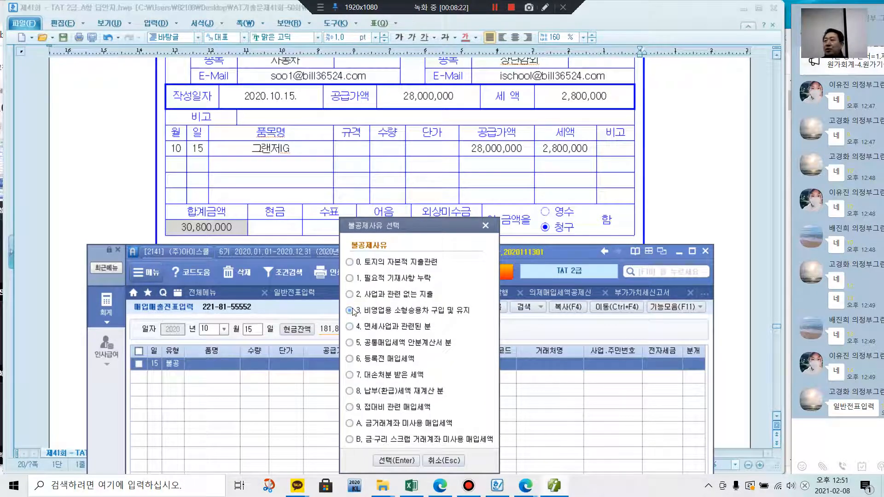
left_click(403, 461)
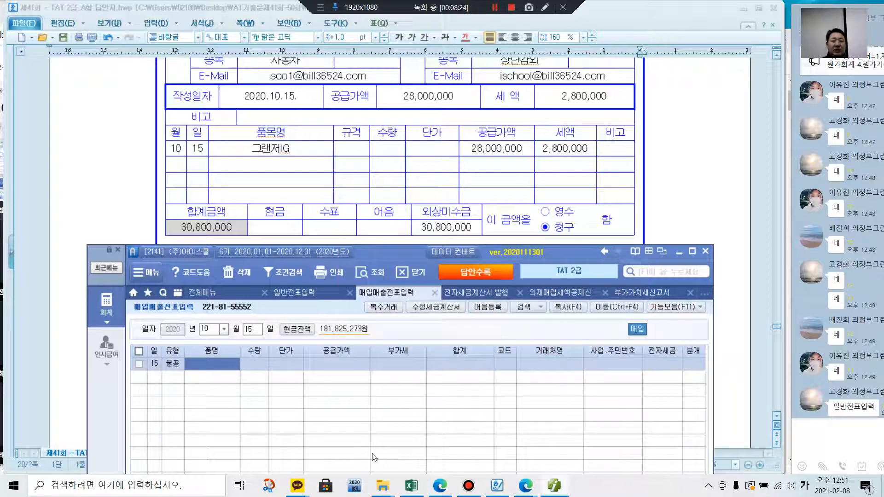
- Enter the item name 그랜저 and a 공급가액 of 28,000,000, accepting the computed 부가세
type("그랜")
type("제")
key("Return")
key("Return")
key("Return")
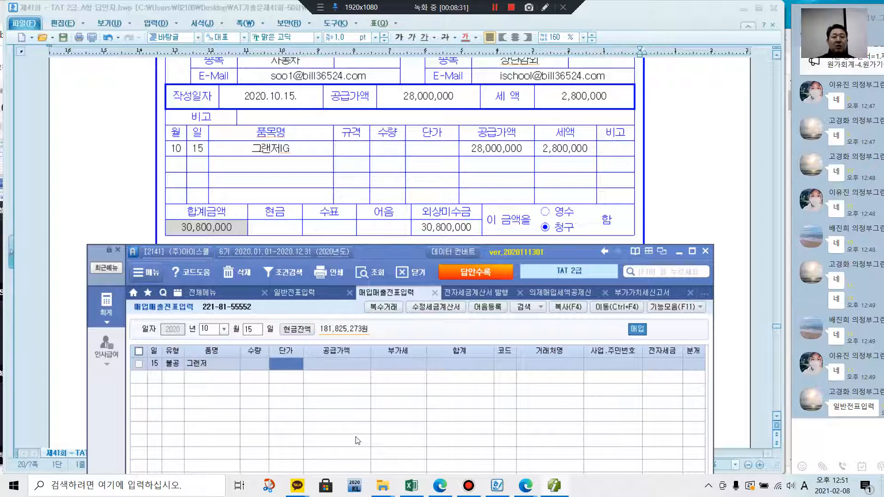
type("28000000")
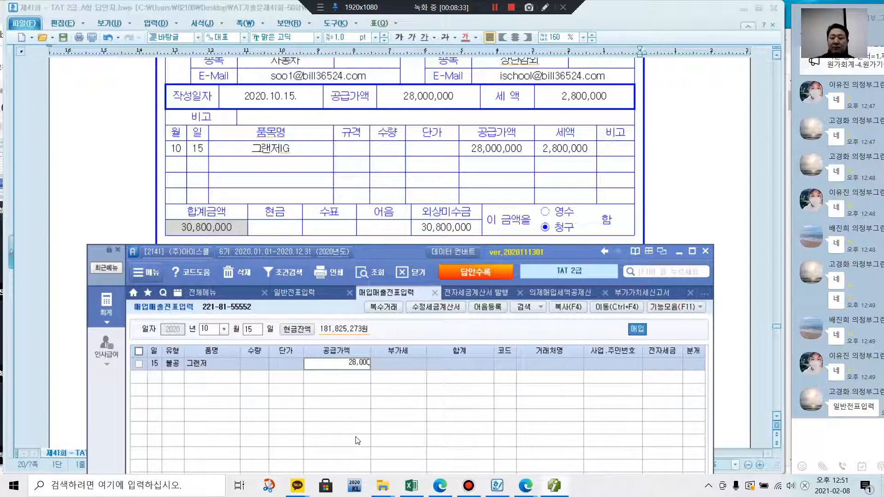
key("Return")
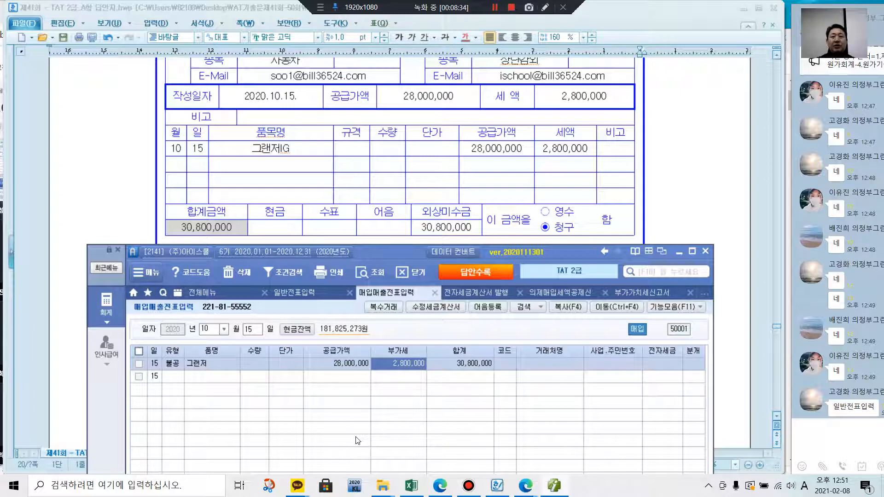
key("Return")
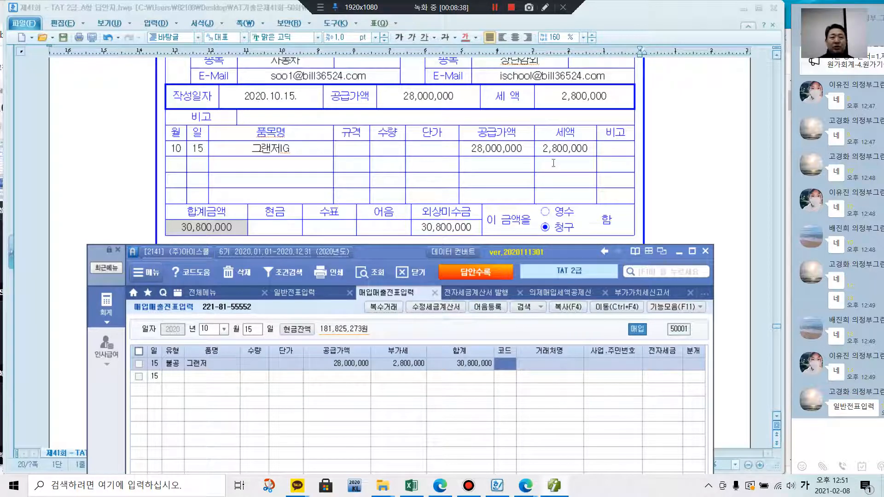
- Look up 수원 to assign (주)수원중고자동차 as the 거래처, and set 전자세금 to 전자입력 and 분개 to 혼합
type("수매")
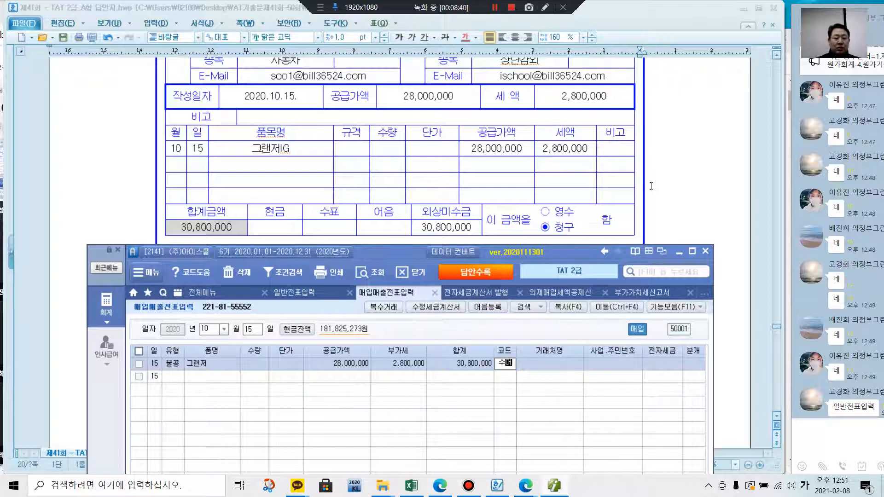
type("ㅓㄴ")
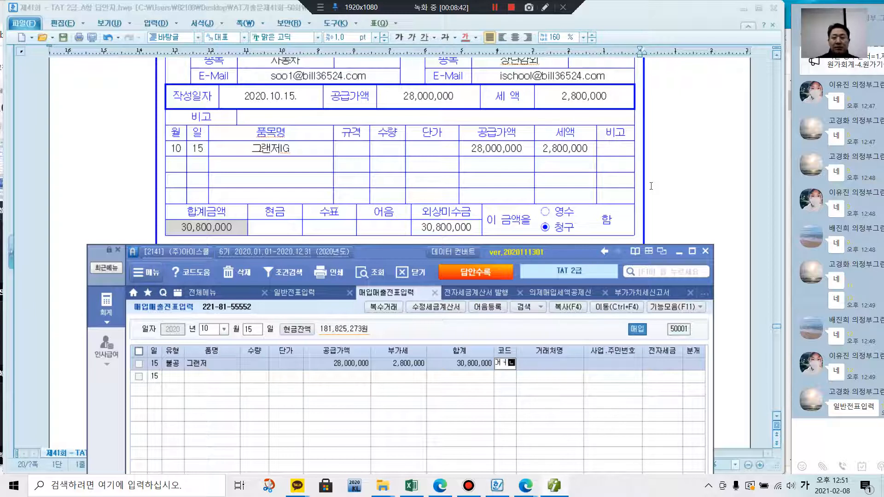
key("BackSpace")
key("BackSpace")
key("BackSpace")
key("BackSpace")
type("수원")
key("Return")
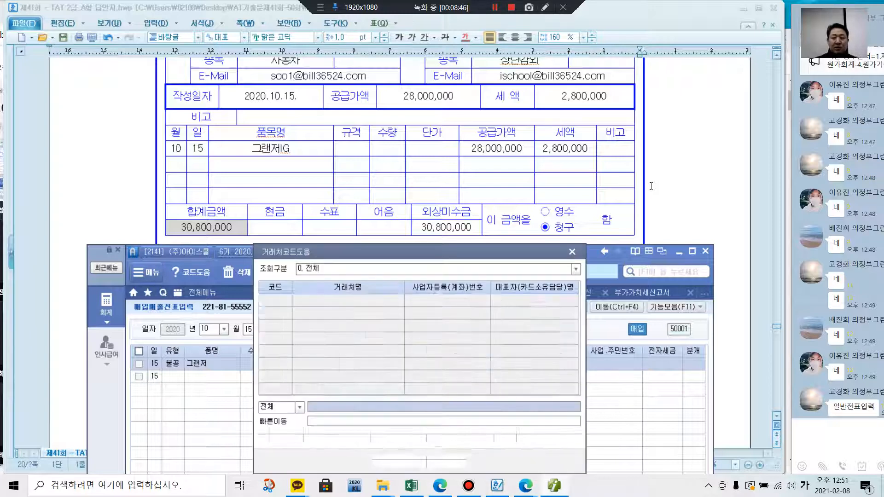
key("Return")
type("1")
key("Return")
type("3")
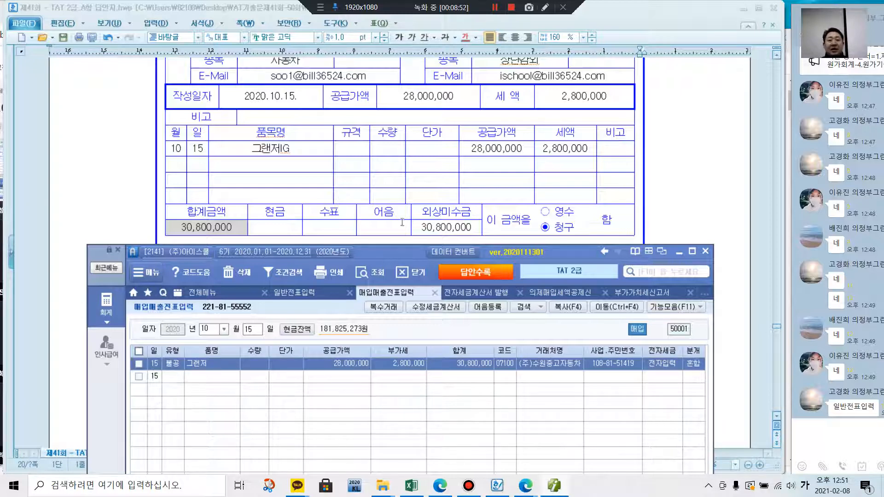
- Change the debit account in the October 15 journal entry to 208 차량운반구
left_click_drag(397, 247, 416, 85)
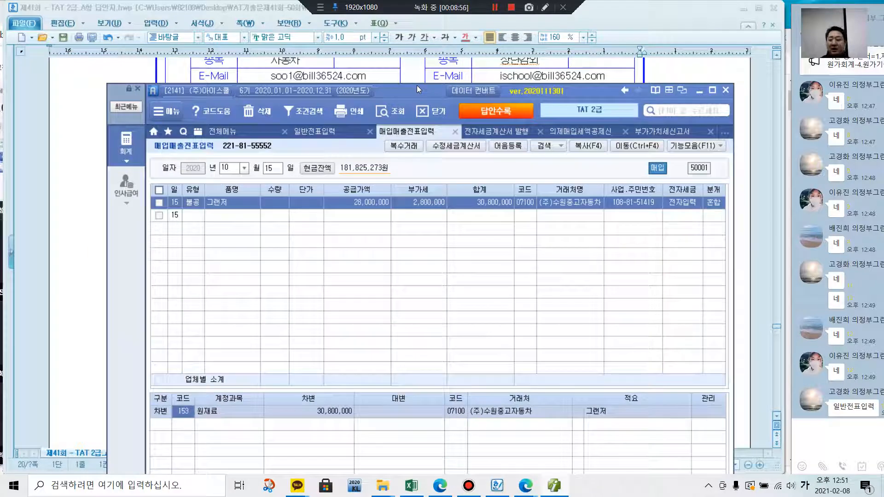
type("2")
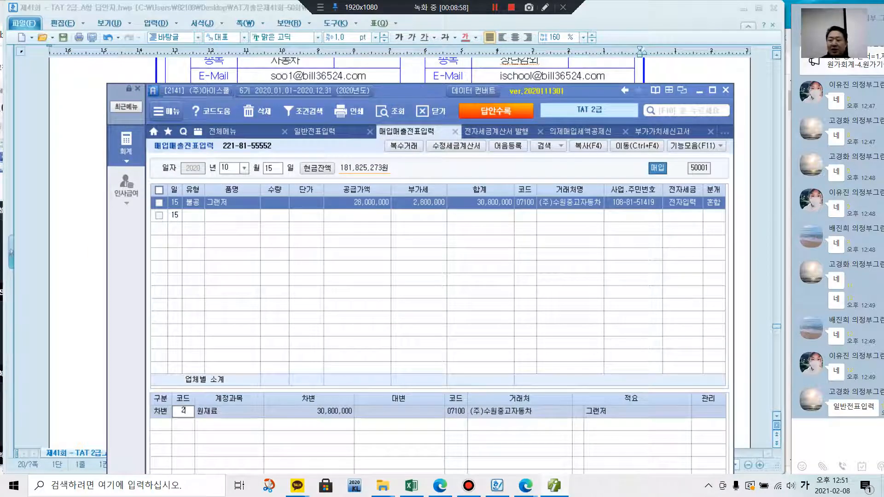
type("08")
key("Return")
key("Return")
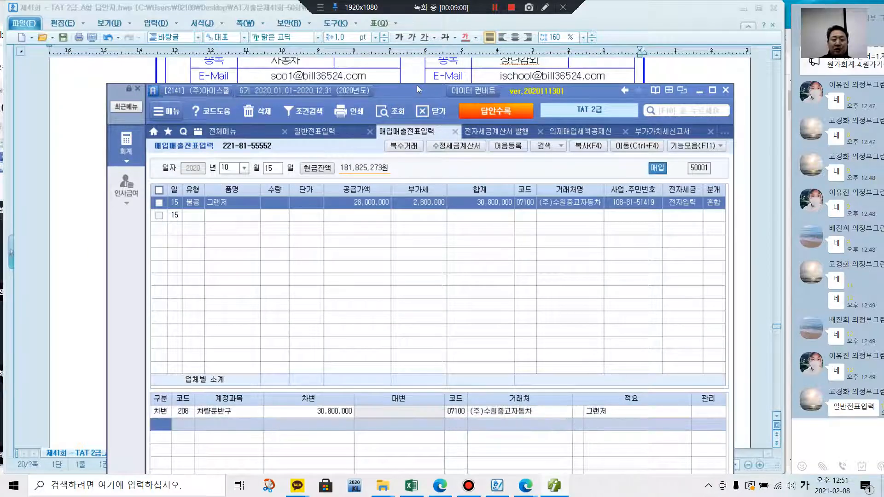
- Add a credit line for account 253 미지급금 with 30,800,000 to the October 15 journal entry
type("4")
type("253")
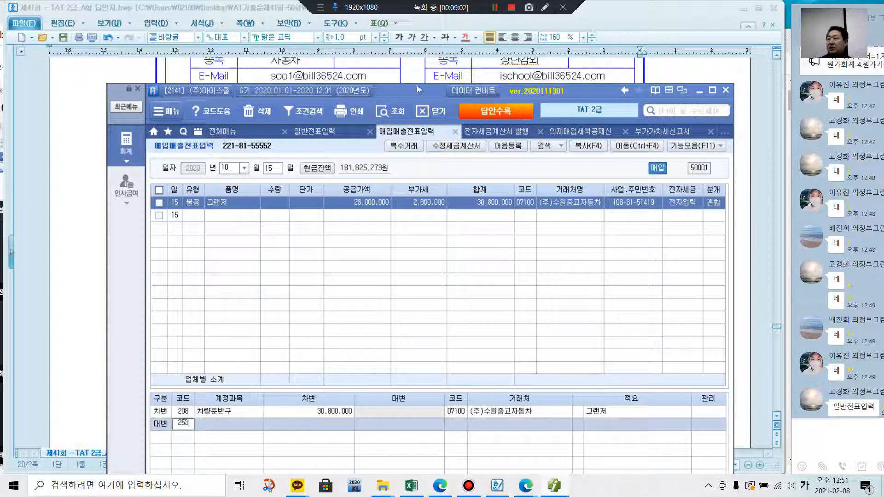
key("Return")
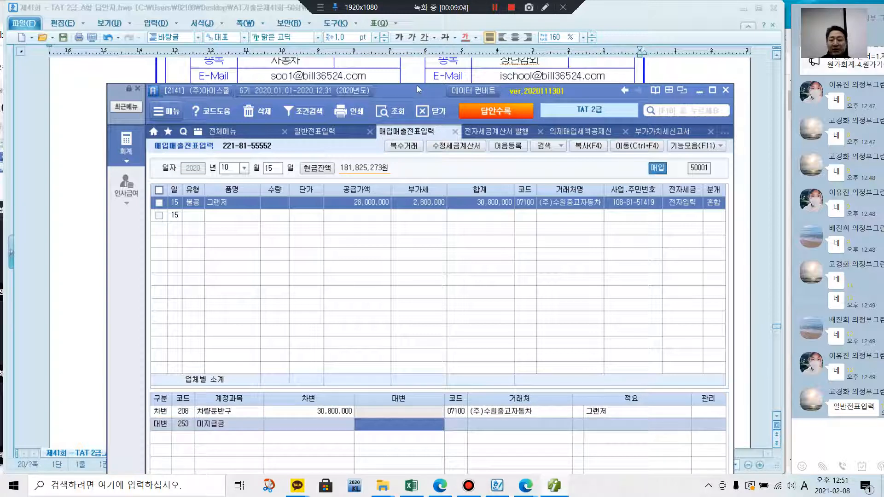
type("30800000")
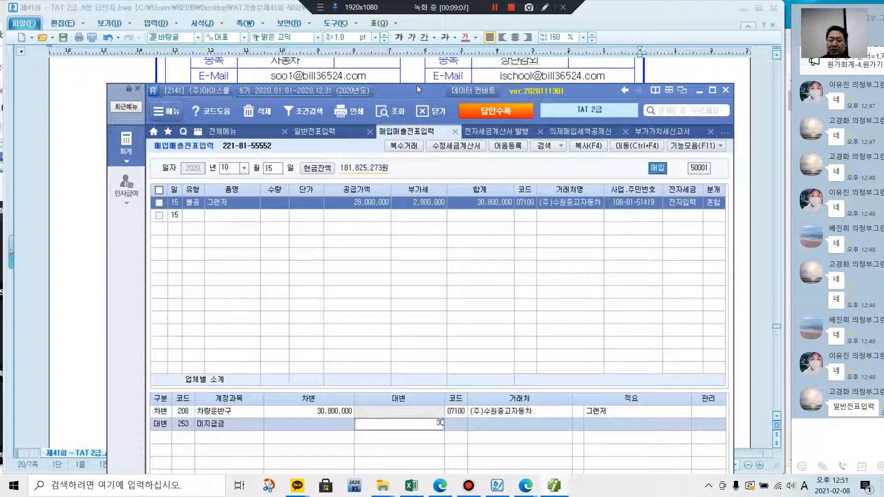
key("Return")
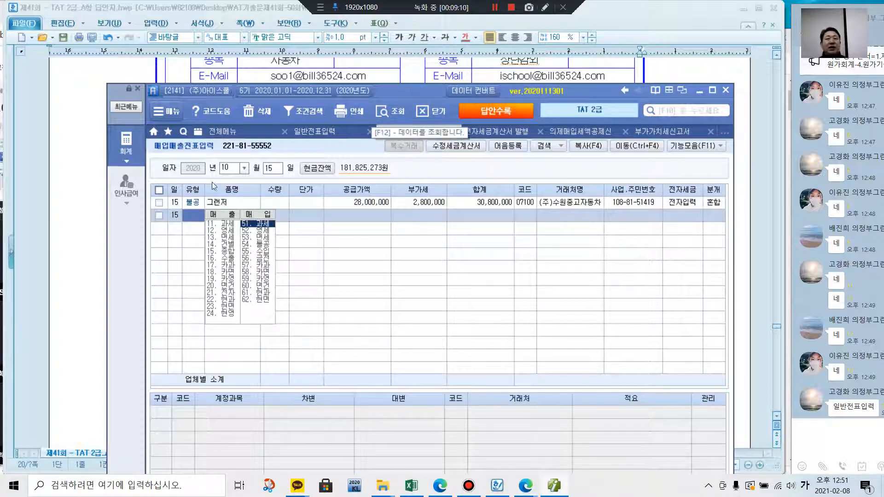
- Switch to the exam document and read the 자료 2 tax invoice along with the 자료설명 and 평가문제
left_click_drag(402, 95, 405, 257)
left_click(663, 202)
scroll(644, 221, "up", 4)
scroll(630, 240, "down", 9)
scroll(630, 240, "down", 3)
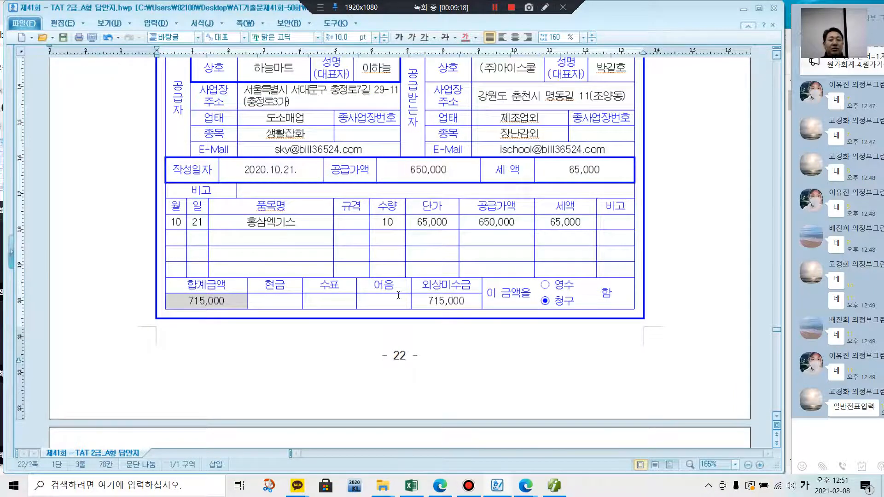
scroll(318, 277, "down", 15)
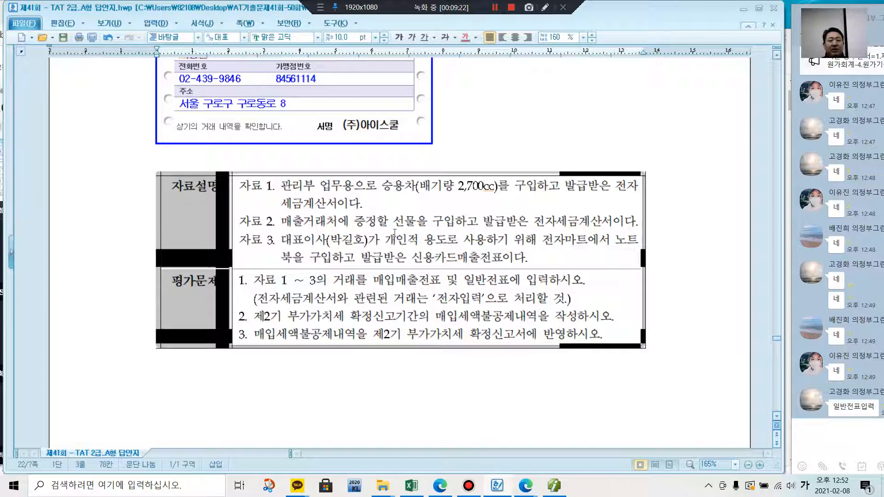
scroll(492, 252, "up", 15)
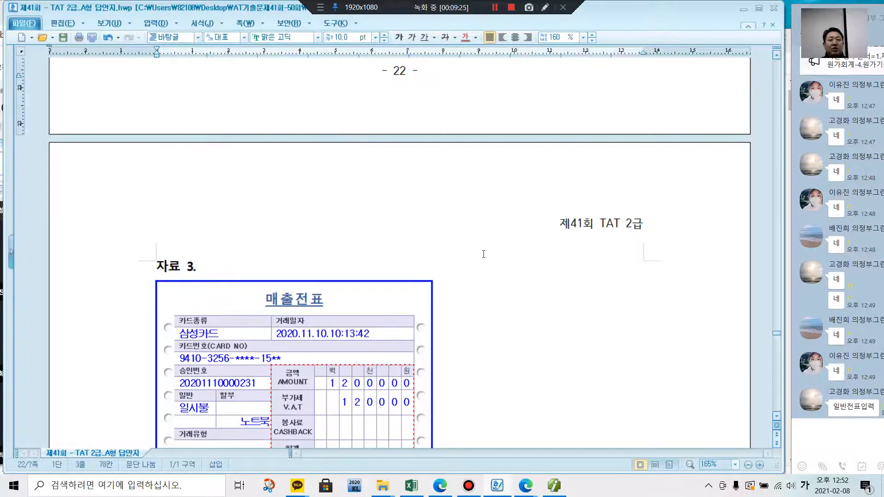
scroll(484, 253, "down", 3)
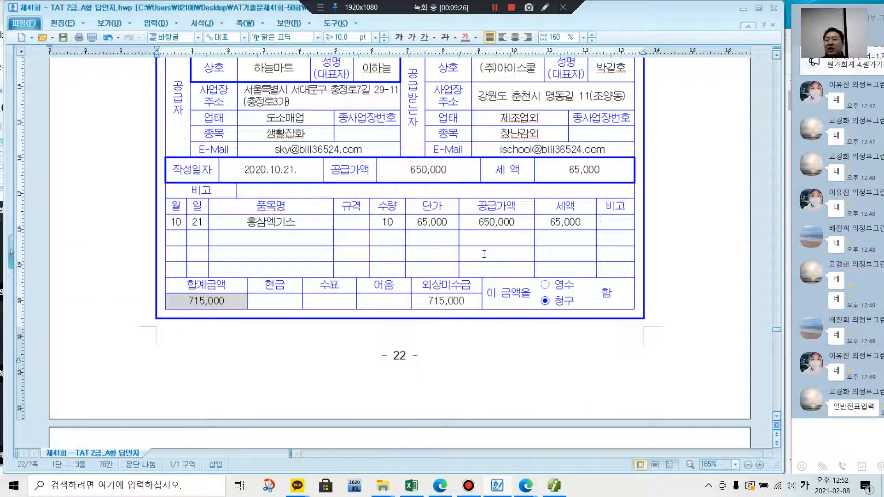
- Switch to the accounting program and start an October 21 line of type 54 불공 with the reason 9. 접대비 관련 매입세액
left_click(555, 486)
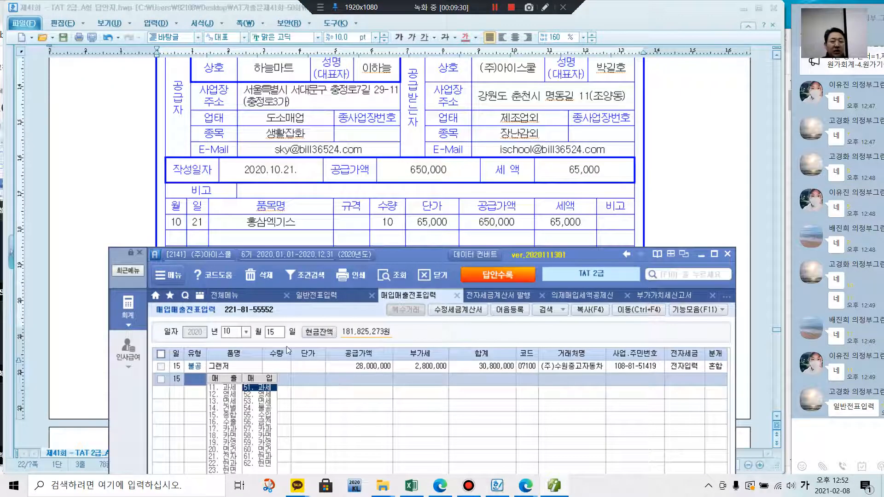
left_click(277, 337)
type("21")
key("Return")
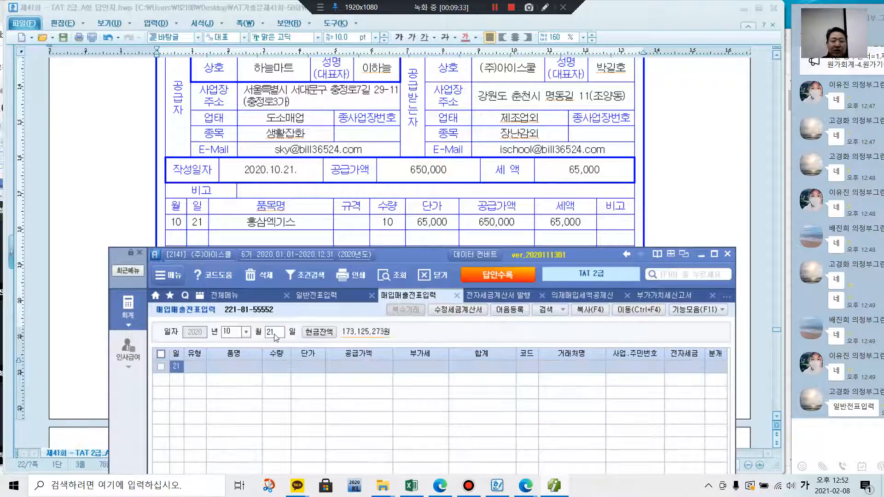
type("54")
key("Return")
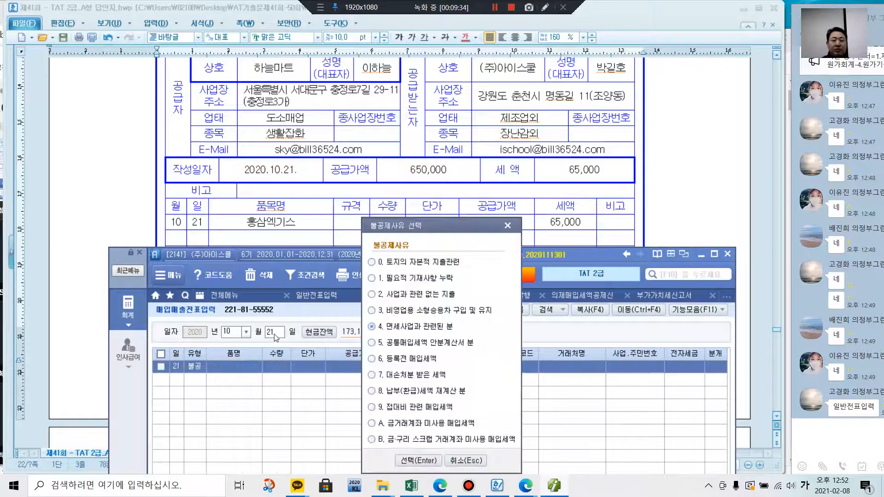
left_click(377, 409)
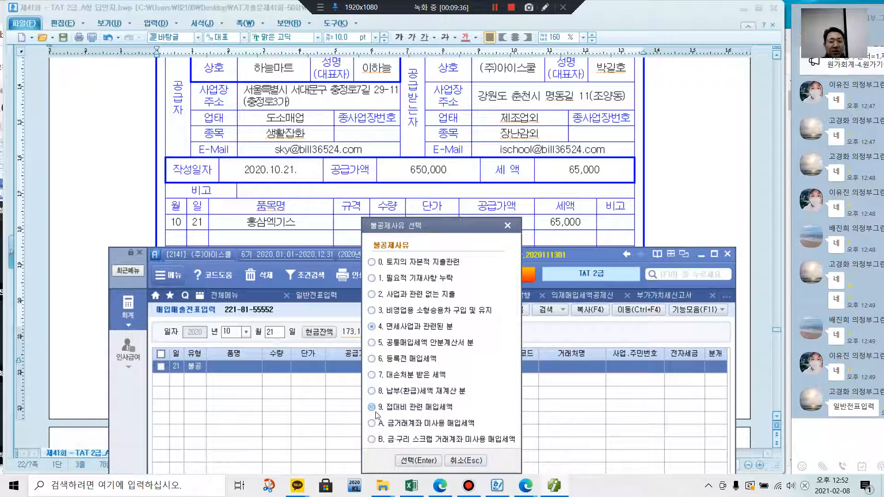
left_click(418, 460)
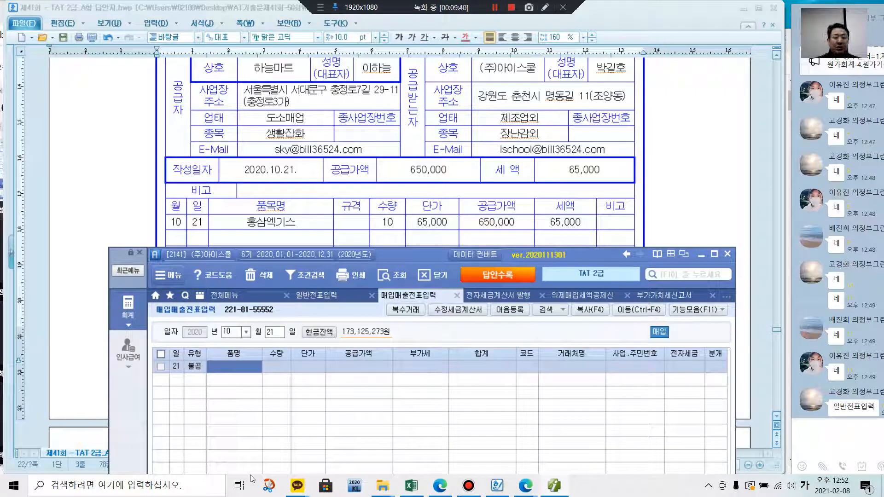
- Enter the item name 홍삼 and a 공급가액 of 650,000 on the October 21 line, accepting the computed 부가세
type("홍ㅅ")
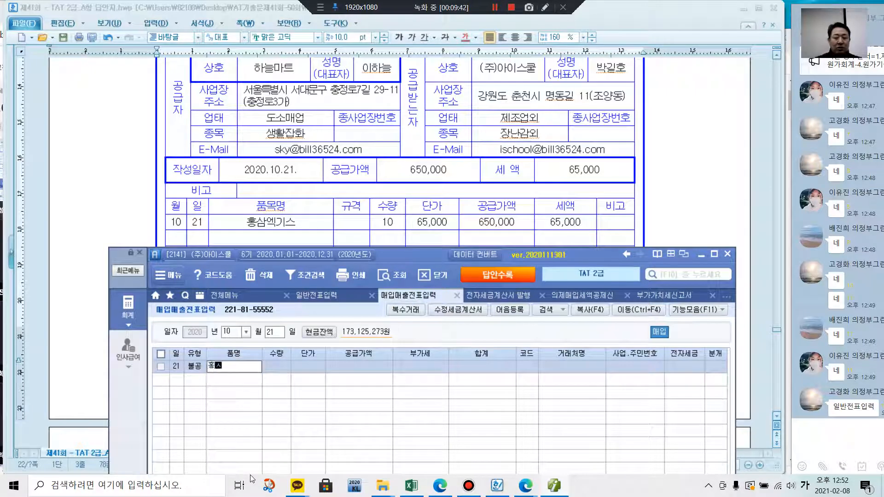
key("Return")
key("Return")
key("Return")
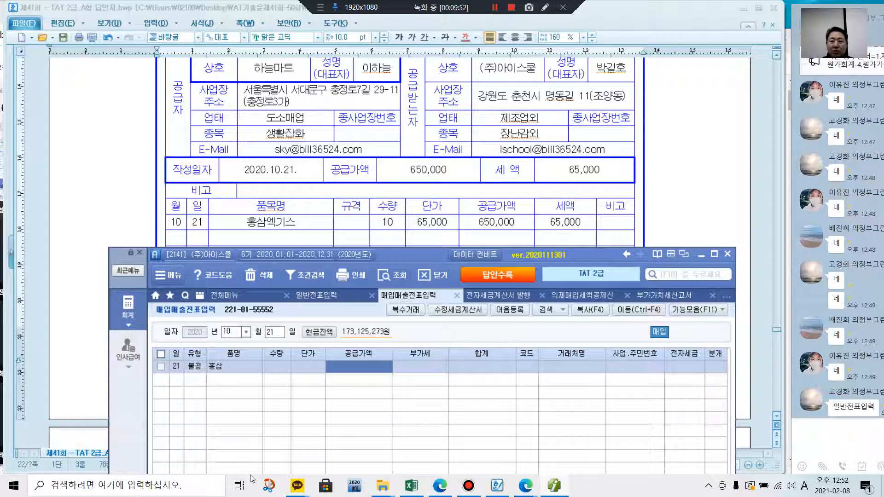
type("6500000")
key("Return")
key("Return")
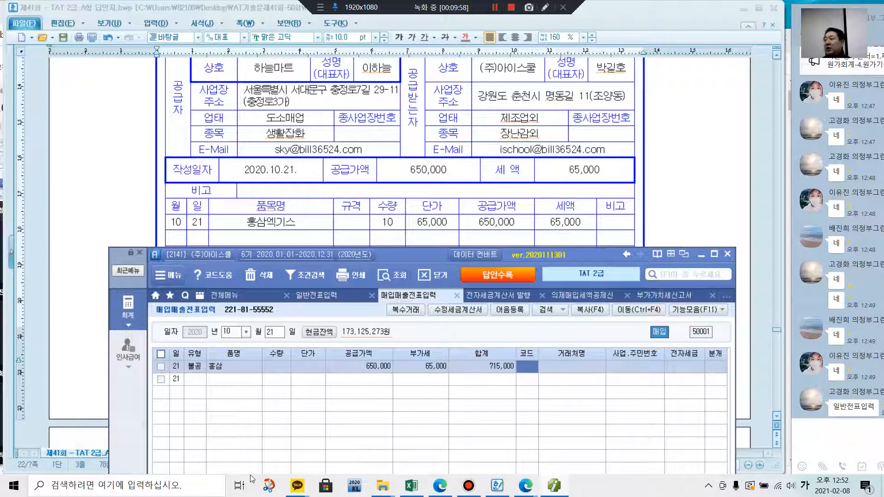
- Complete the October 21 line with 하늘마트 as 거래처, 전자입력 as 전자세금 and 혼합 as 분개
type("하늘")
key("Return")
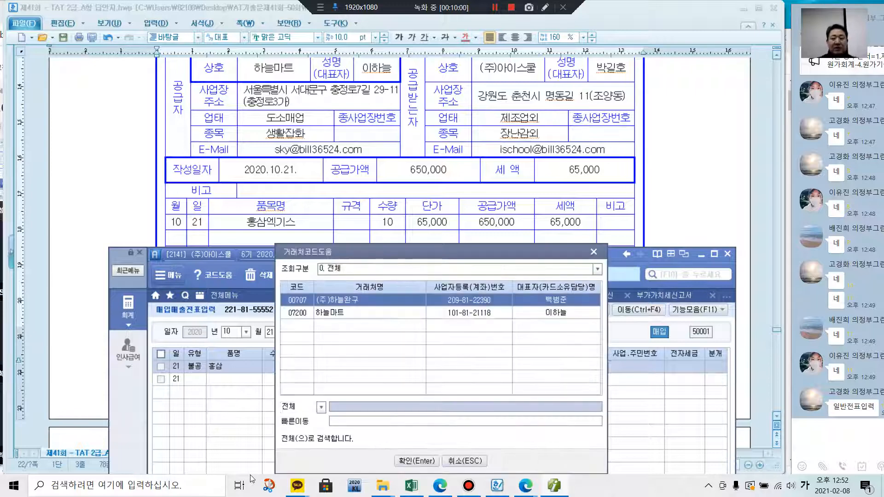
key("Down")
key("Return")
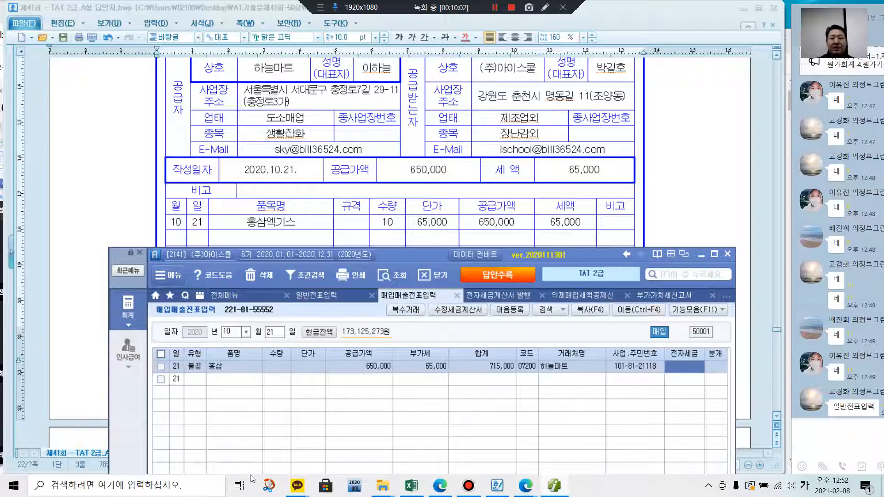
key("1")
key("Return")
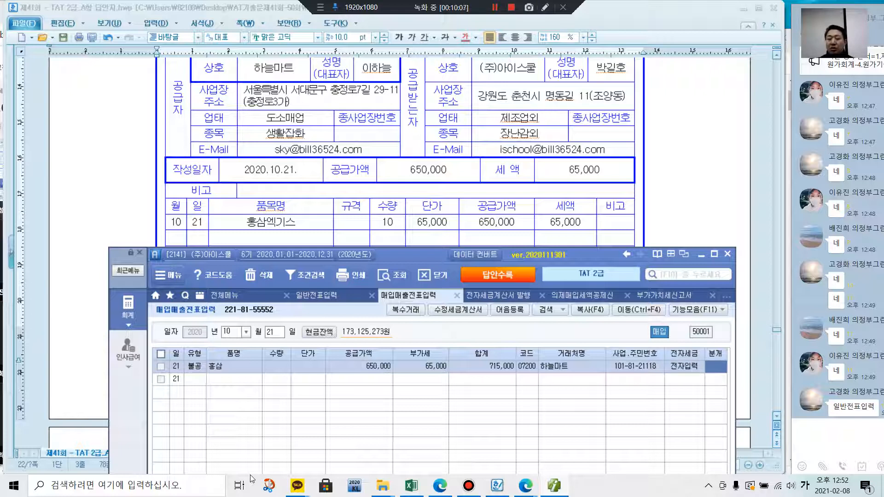
key("3")
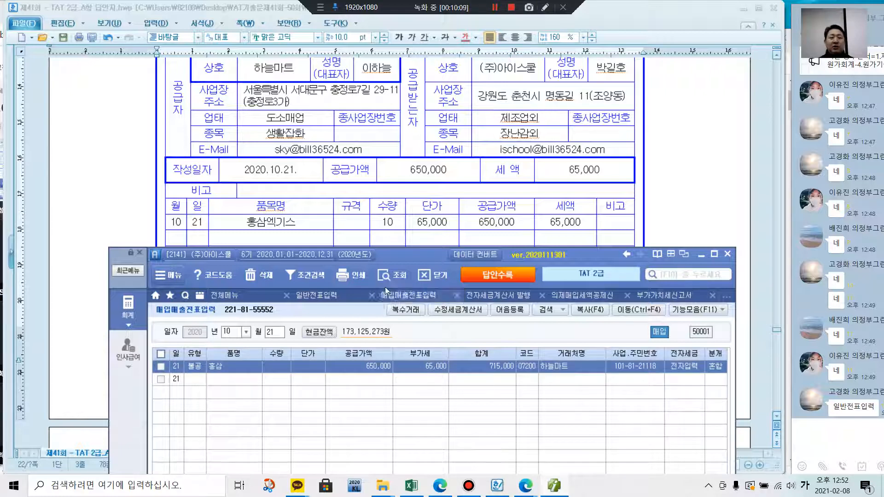
- Change the debit account of the October 21 journal entry to 813 접대비
left_click_drag(417, 253, 413, 101)
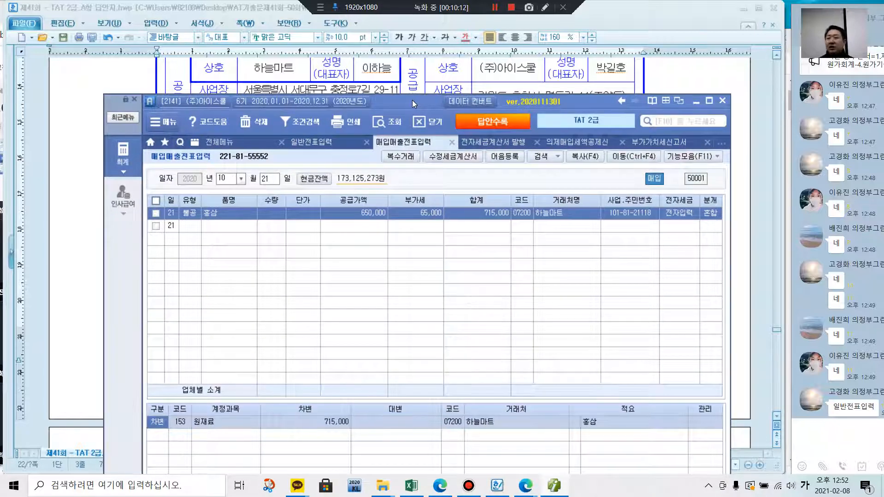
key("Return")
type("813")
key("Return")
key("Return")
- Add a credit line for account 253 미지급금 with 715,000 to the October 21 journal entry
type("4")
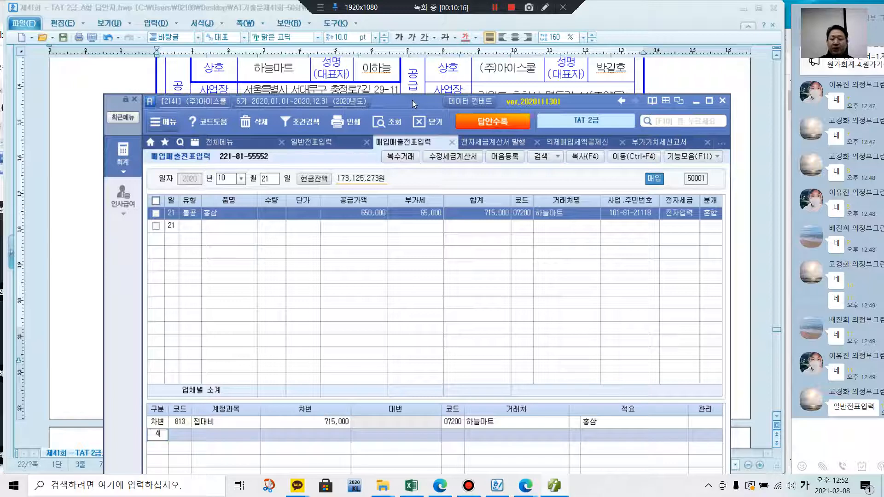
key("Return")
type("253")
key("Return")
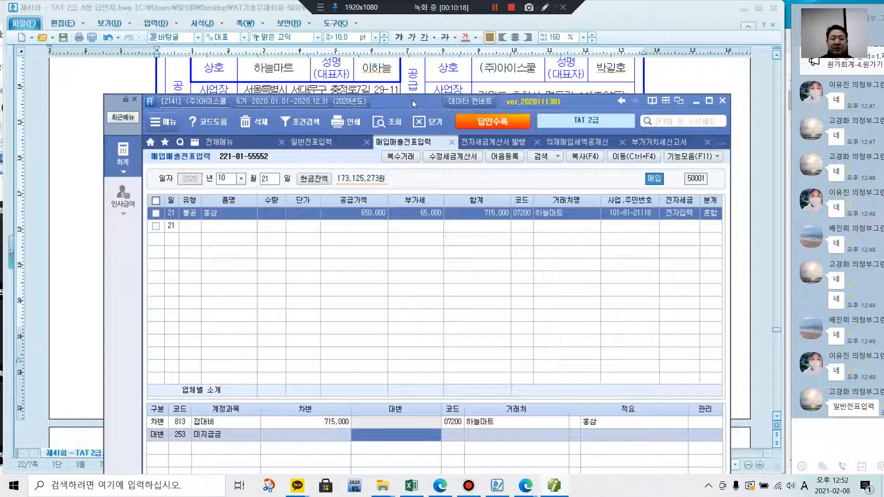
type("7150000")
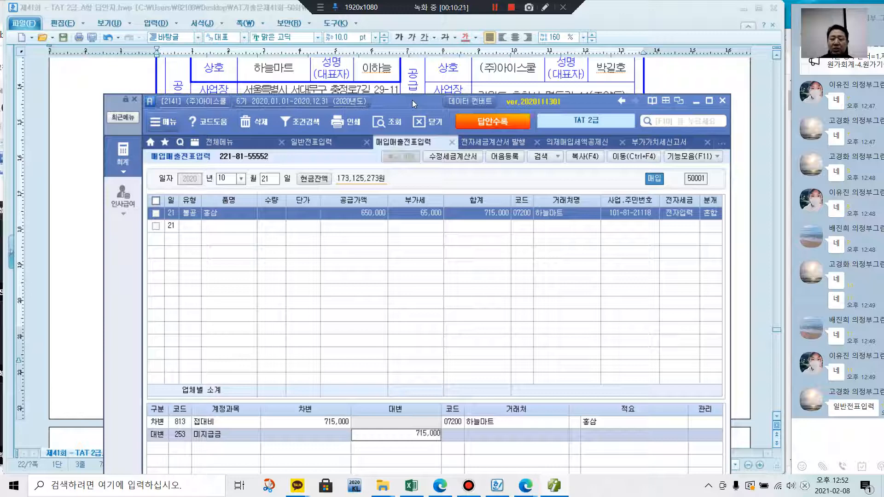
key("Return")
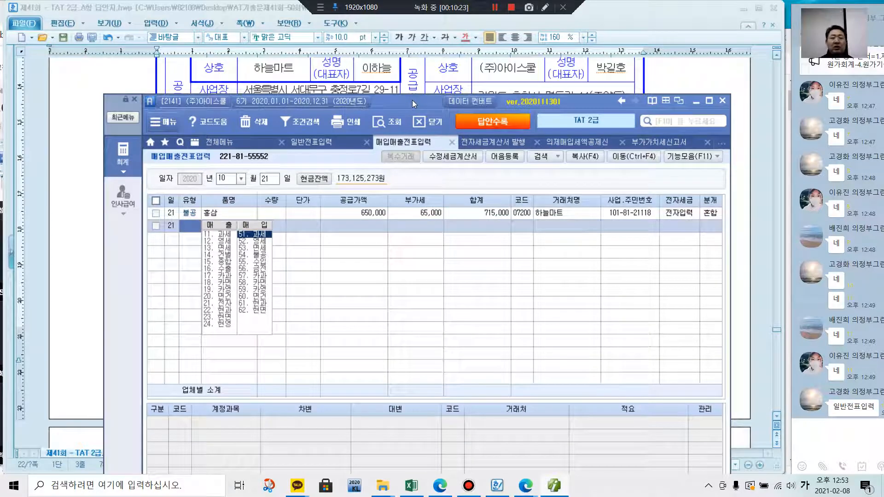
left_click(344, 212)
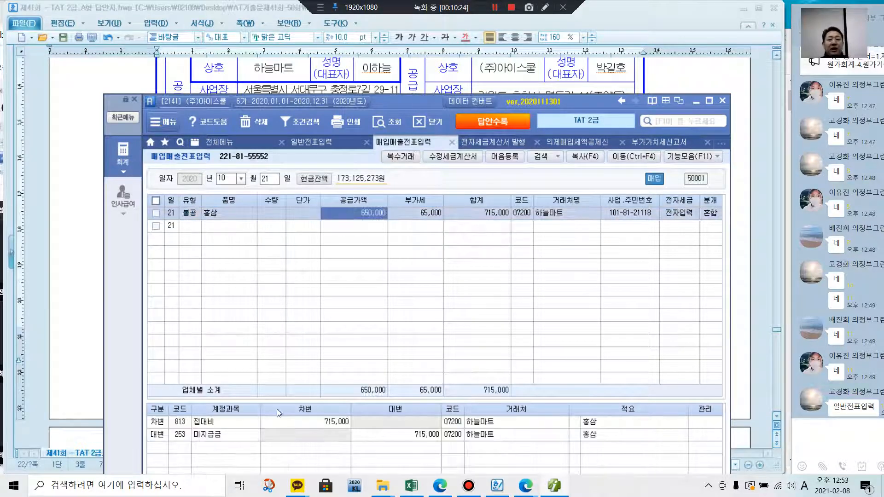
left_click(388, 438)
- Read the 자료 3 card slip with its 자료설명 and 평가문제 in the exam document, and return to the accounting program
left_click_drag(399, 104, 421, 337)
left_click(661, 281)
scroll(425, 388, "up", 2)
scroll(425, 389, "down", 10)
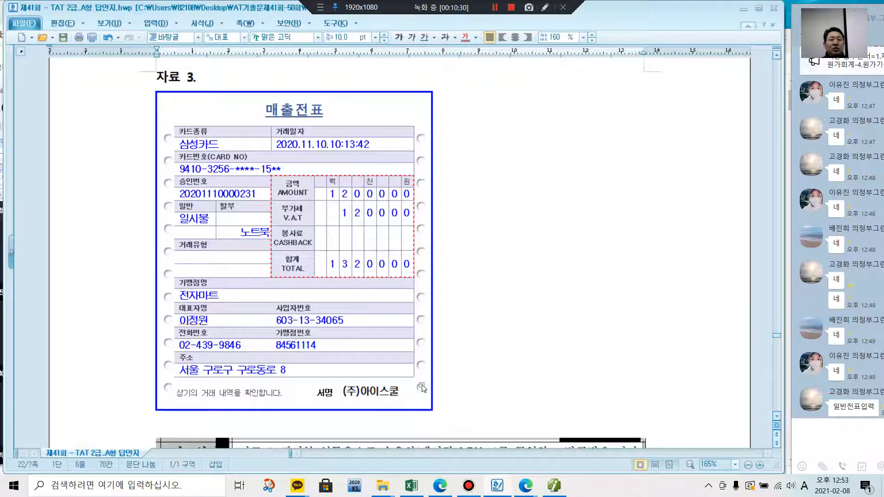
scroll(422, 388, "down", 5)
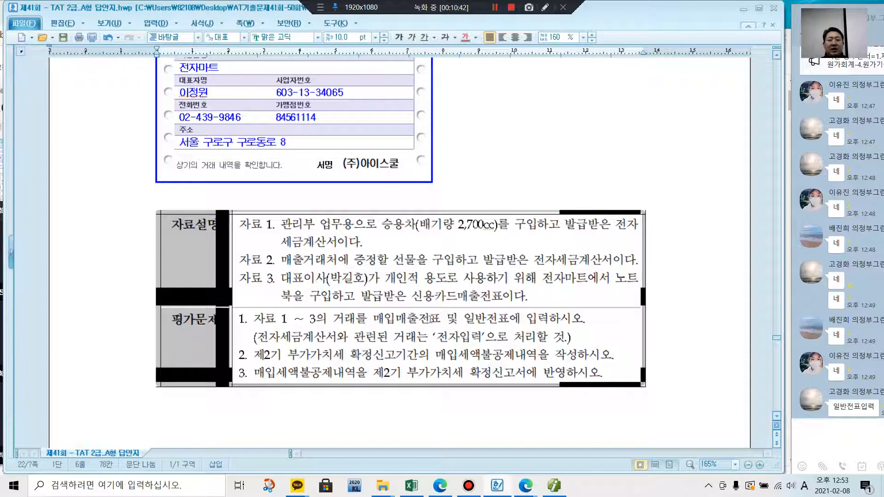
scroll(428, 322, "up", 2)
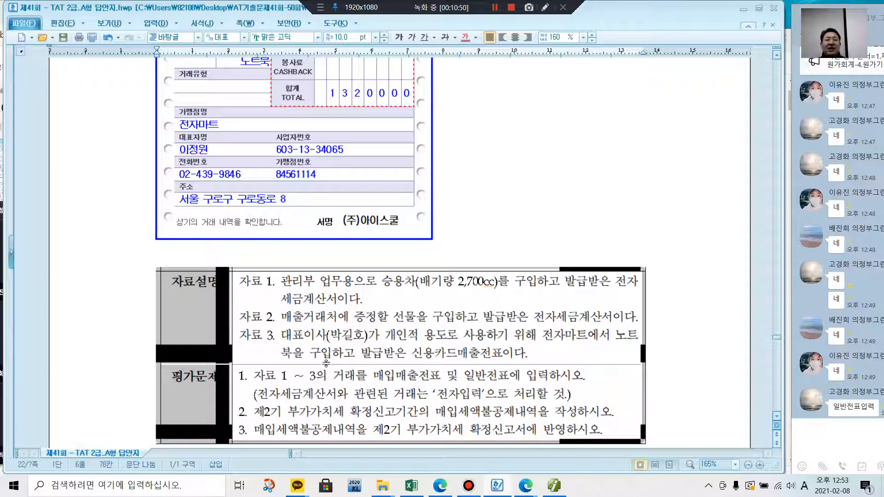
scroll(479, 372, "up", 6)
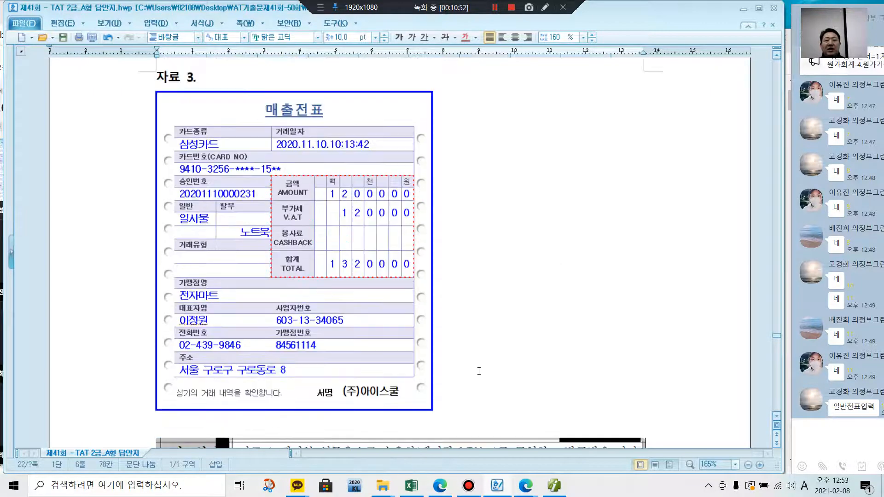
scroll(479, 371, "down", 6)
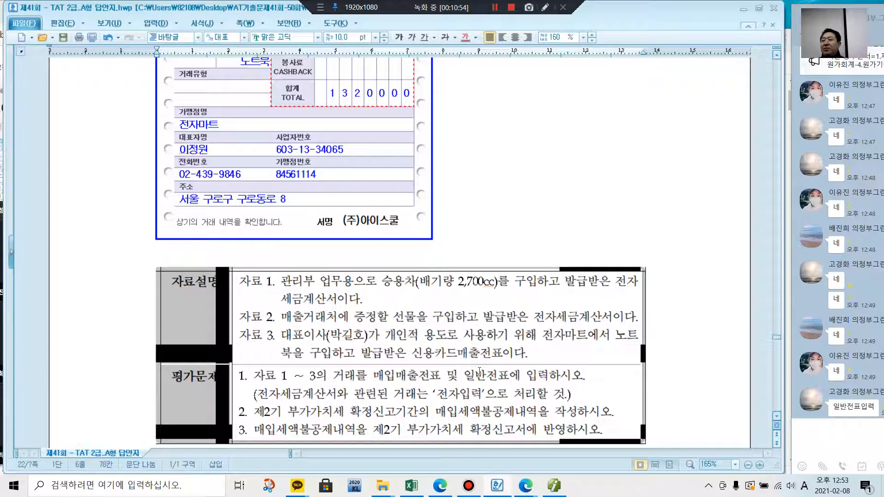
scroll(479, 372, "down", 2)
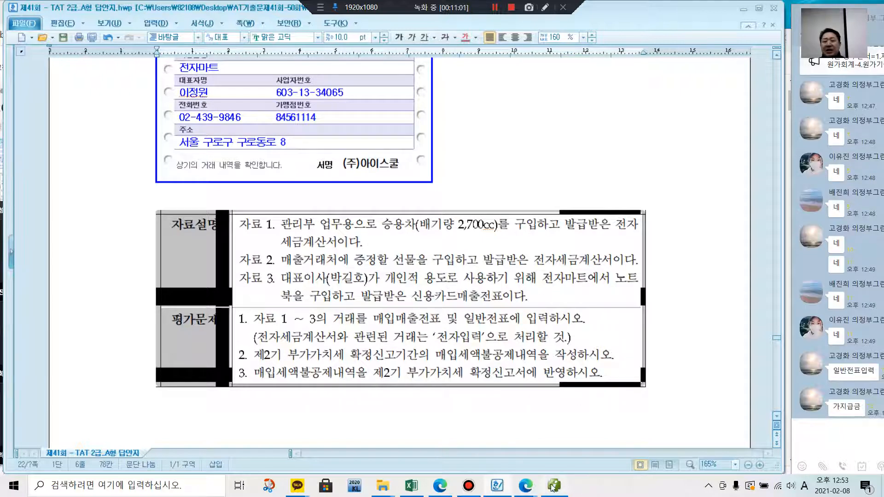
mouse_move(552, 491)
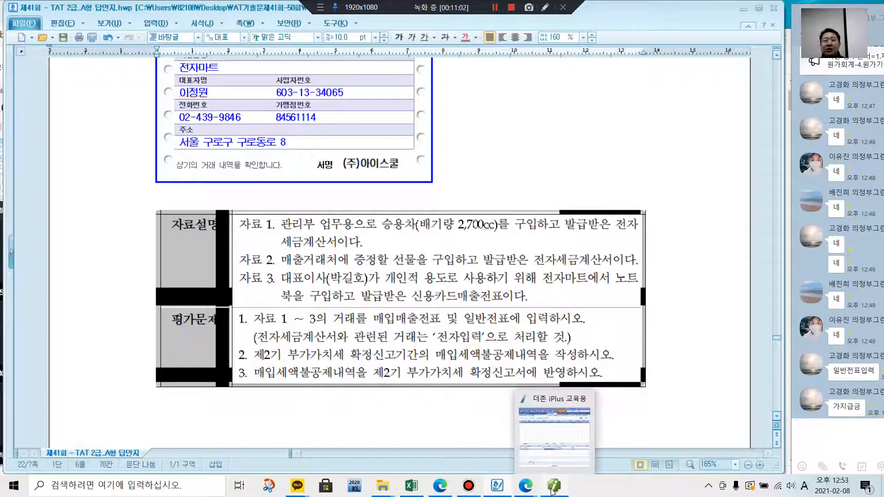
scroll(522, 370, "up", 4)
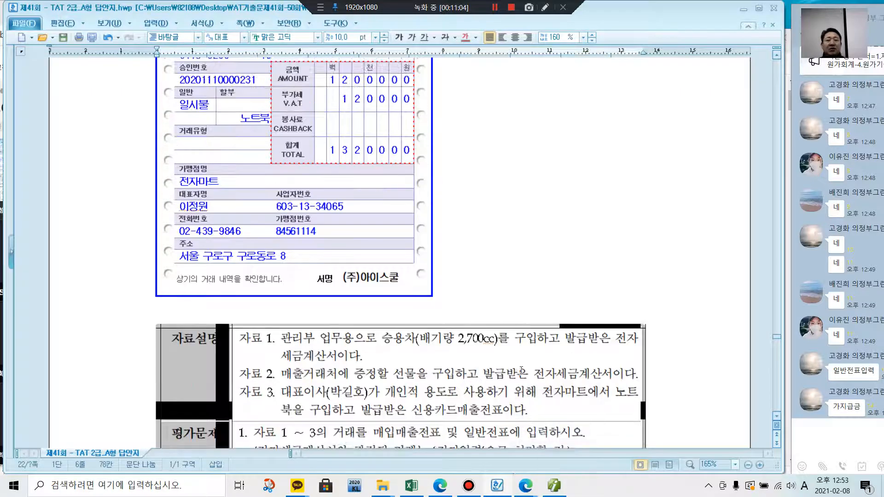
left_click(557, 488)
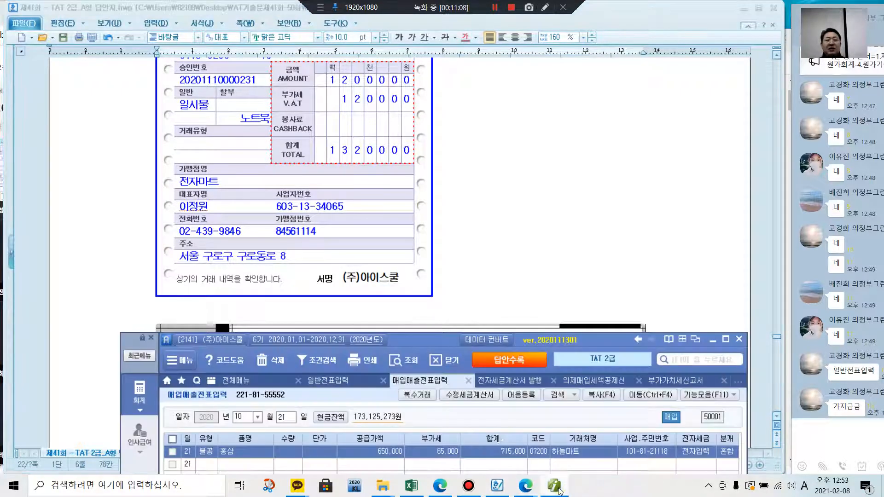
left_click_drag(443, 342, 455, 142)
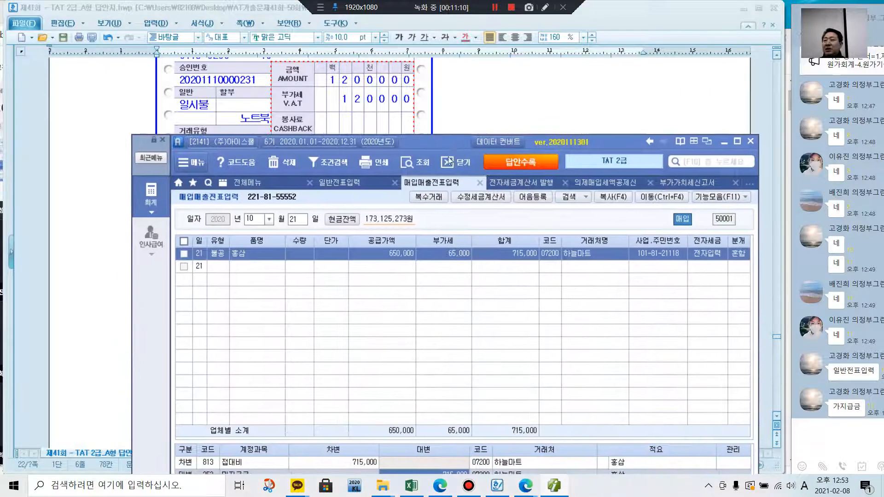
left_click(269, 219)
left_click(258, 320)
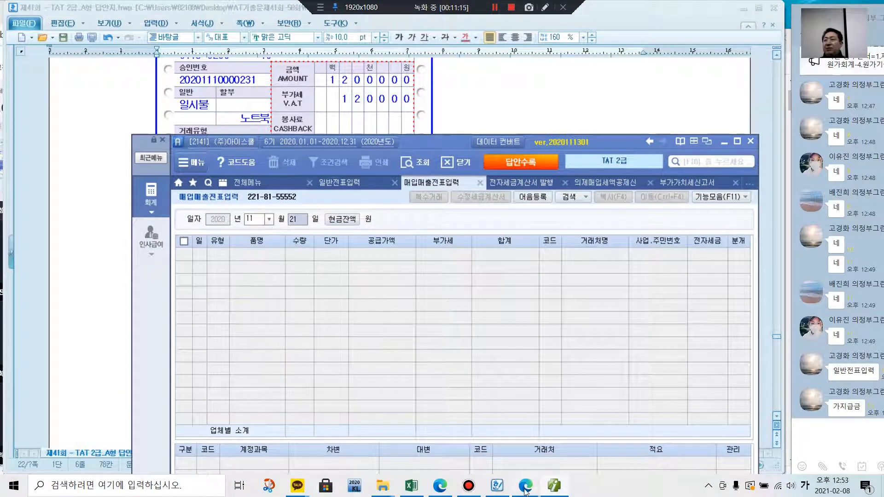
type("10")
key("Return")
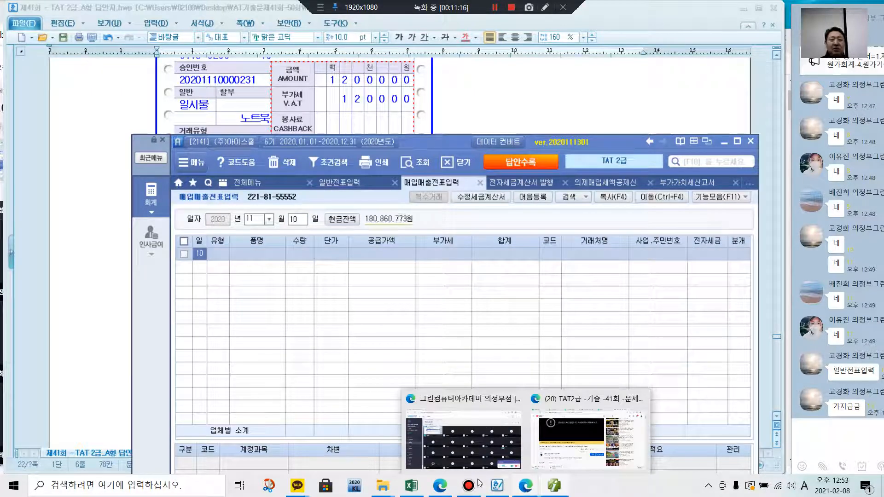
- Bring up 일반전표입력 and set its date to November 10
left_click(336, 184)
left_click(272, 222)
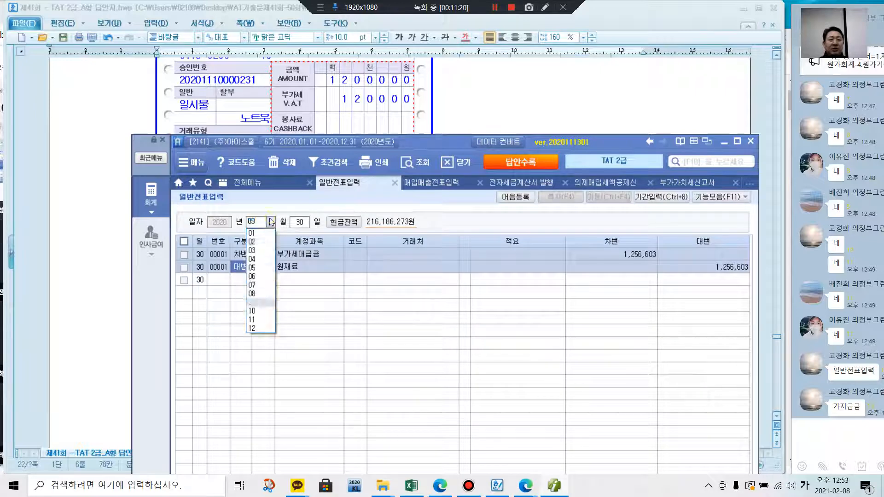
left_click(252, 321)
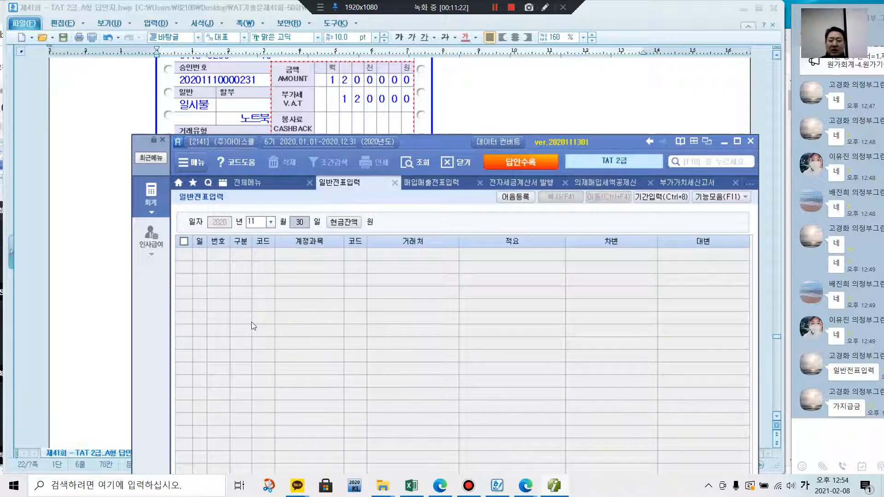
type("10")
key("Return")
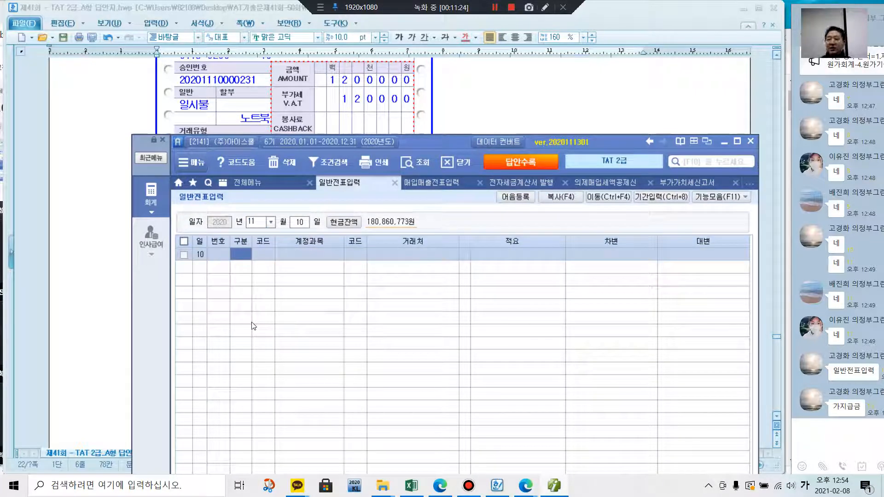
- Enter a November 10 debit line for account 134 가지급금 with the 대표이사 as 거래처 and an amount of 1,320,000
type("3")
key("Return")
type("134")
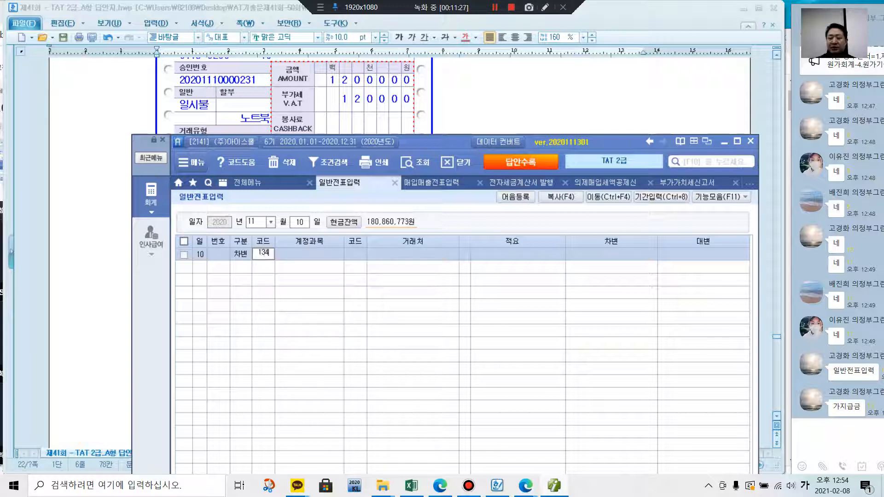
key("Return")
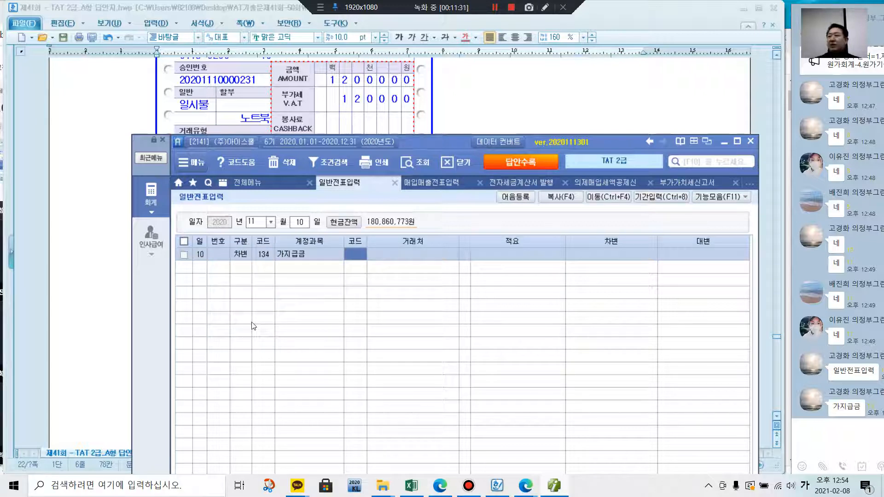
type("박")
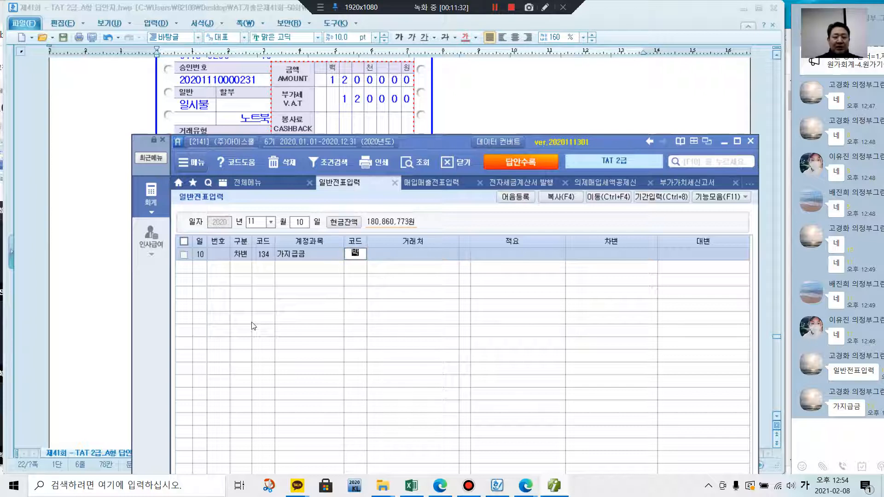
type("기")
key("Return")
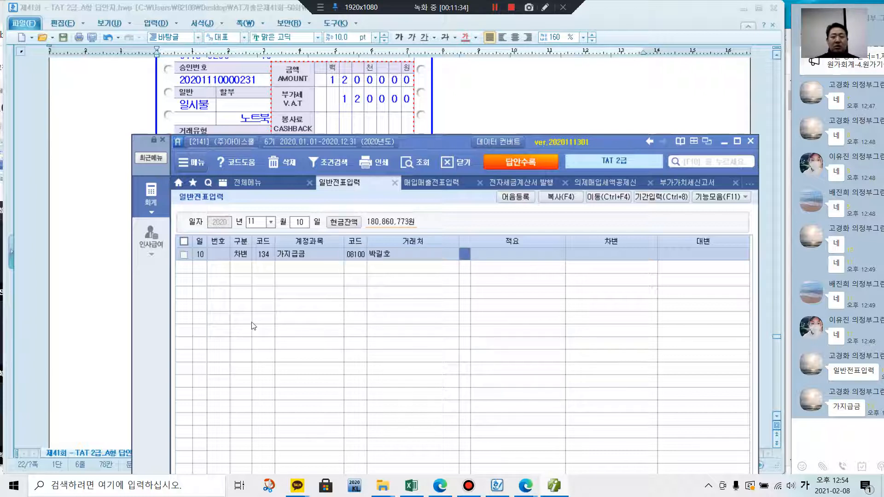
key("Return")
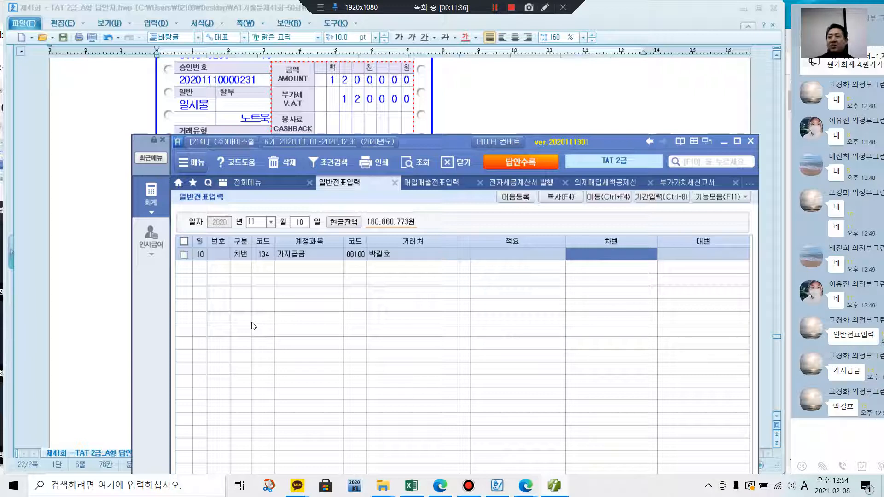
type("1320000")
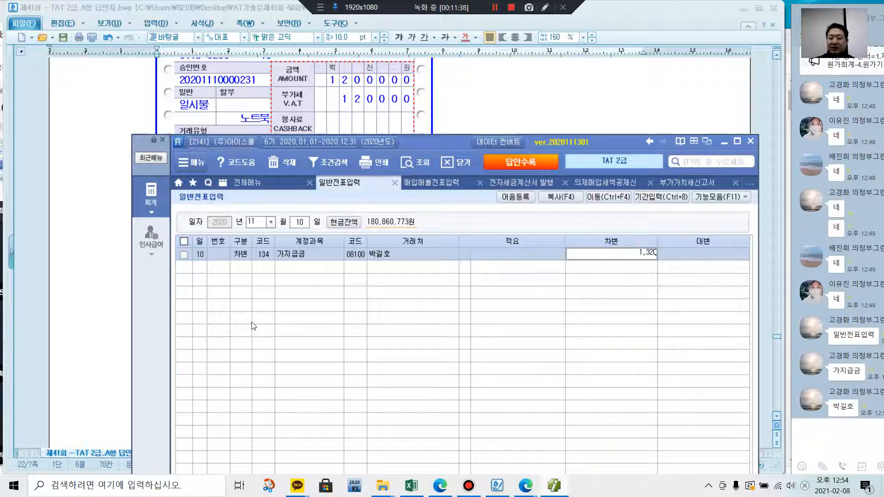
key("Return")
- Add a credit line to the November 10 entry for account 253 미지급금 with 삼성카드 as 거래처 and an amount of 1,320,000
type("4")
key("Return")
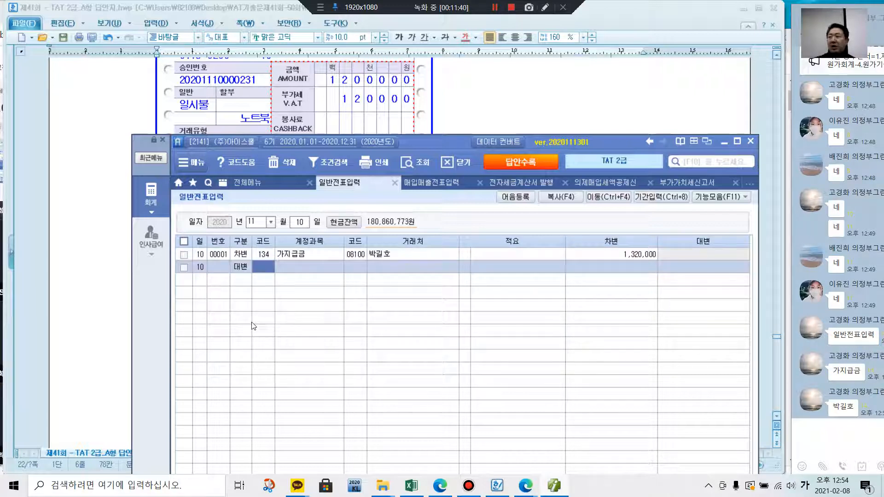
type("253")
key("Return")
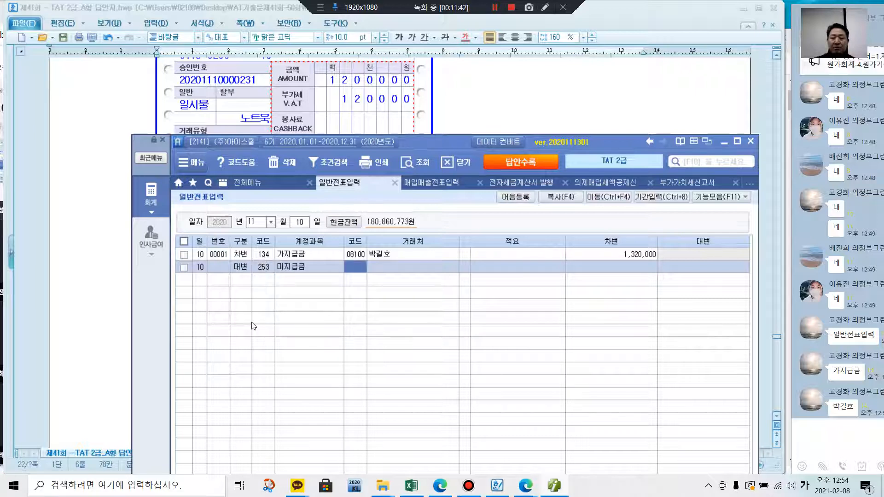
type("삼")
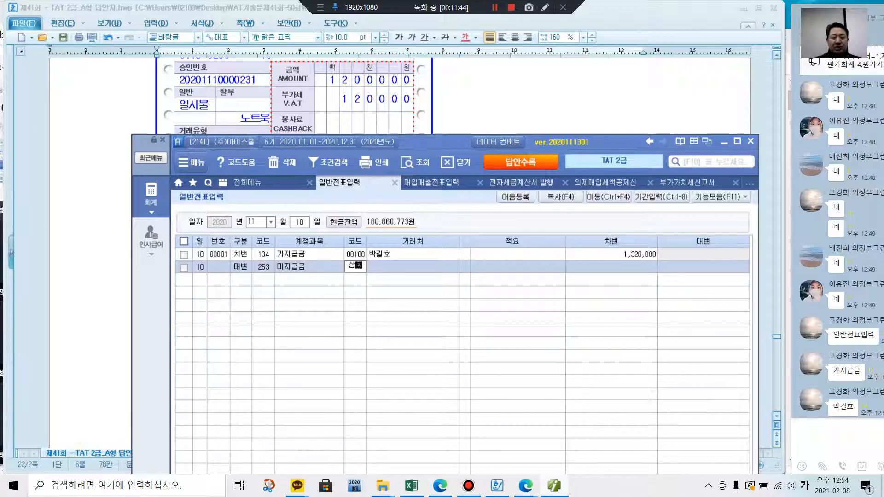
type("성")
key("Return")
key("Return")
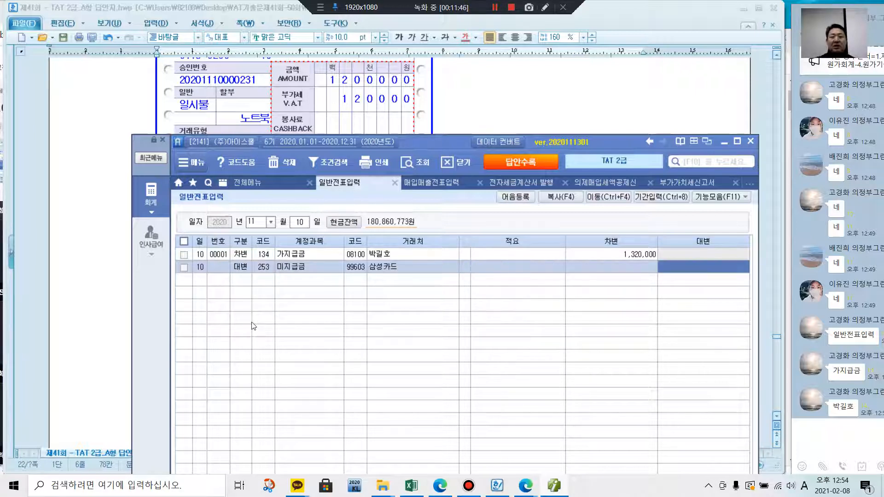
type("1320000")
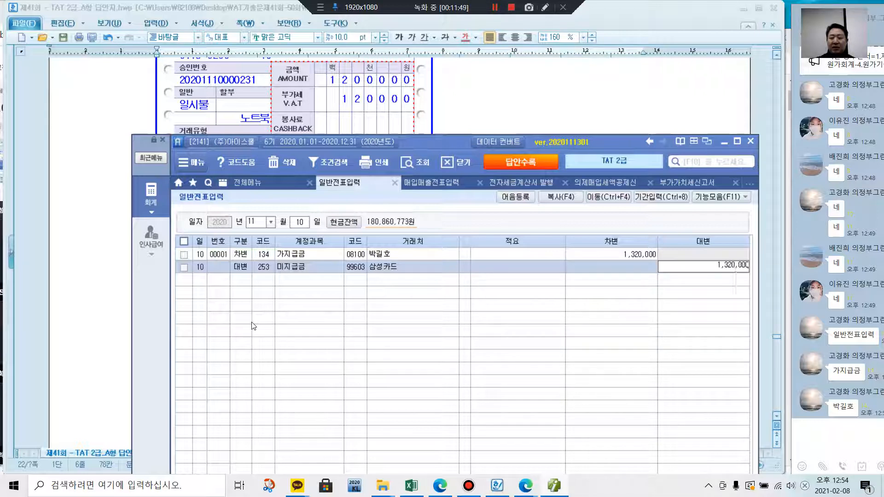
key("Return")
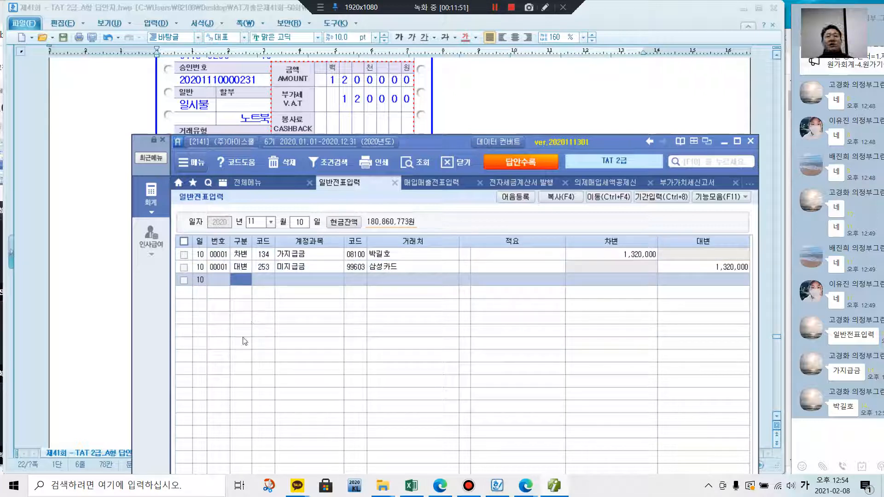
- Review the 거래처 codes on the debit and credit lines of the November 10 entry alongside the card slip's total
left_click(366, 260)
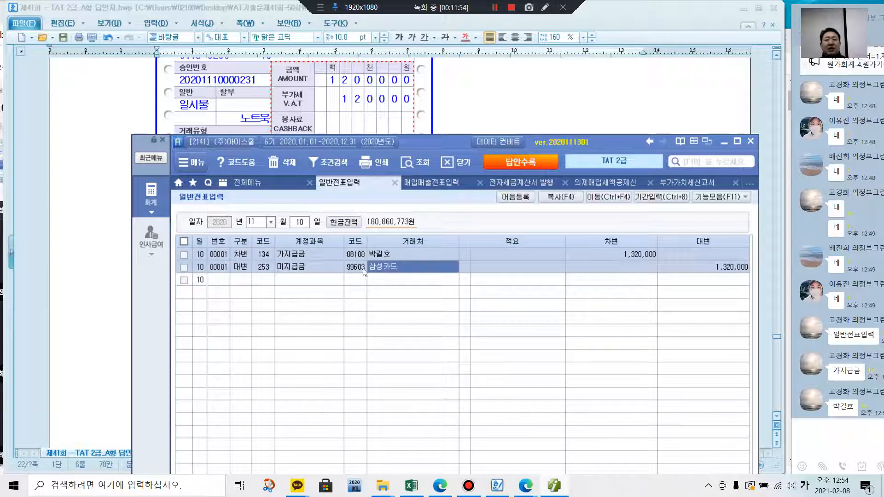
left_click(356, 268)
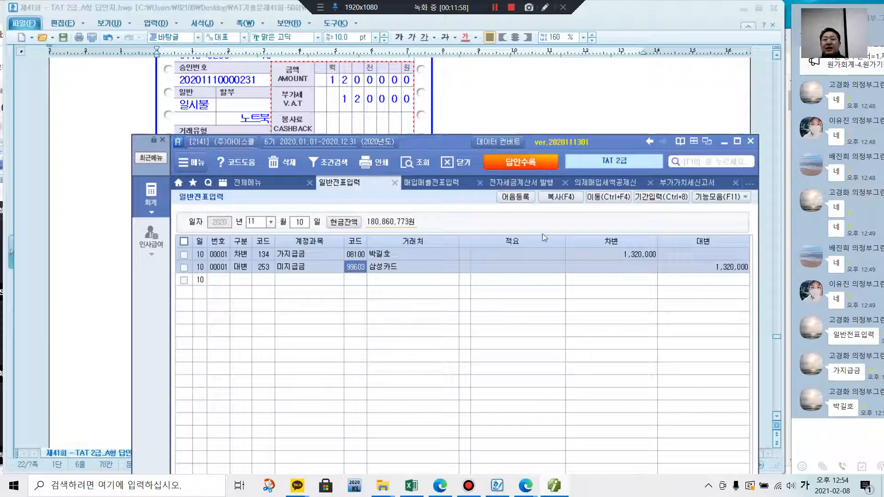
left_click_drag(442, 144, 418, 175)
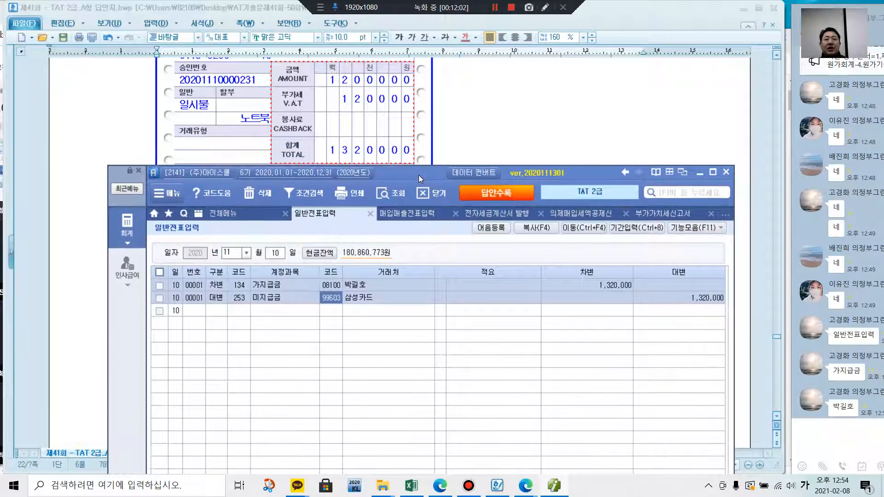
left_click(334, 287)
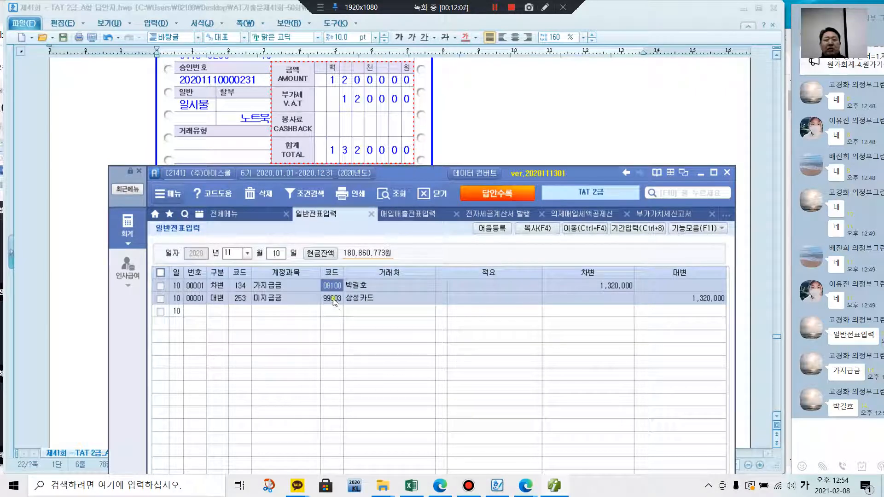
left_click(331, 301)
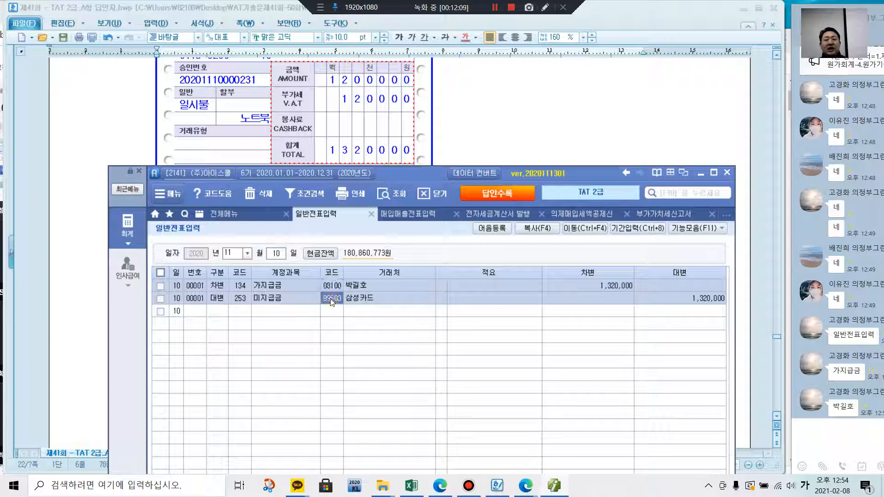
left_click(334, 286)
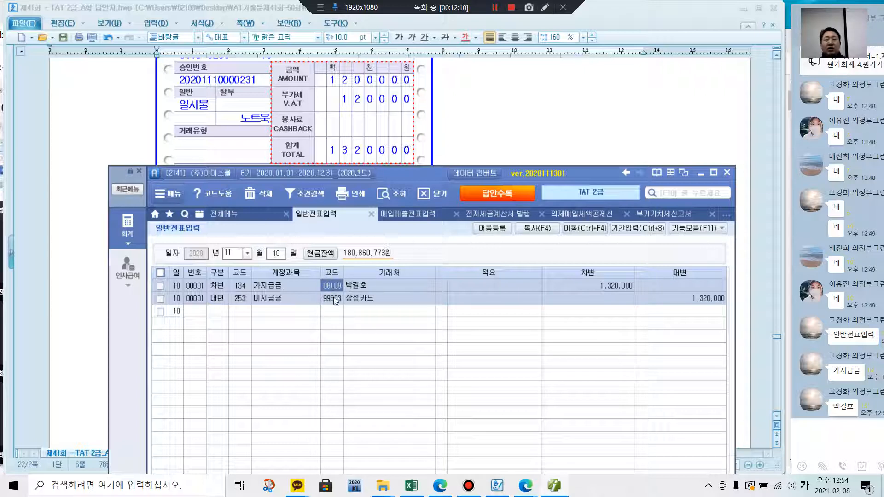
left_click(333, 299)
left_click(335, 288)
left_click(333, 300)
left_click(334, 288)
left_click(331, 300)
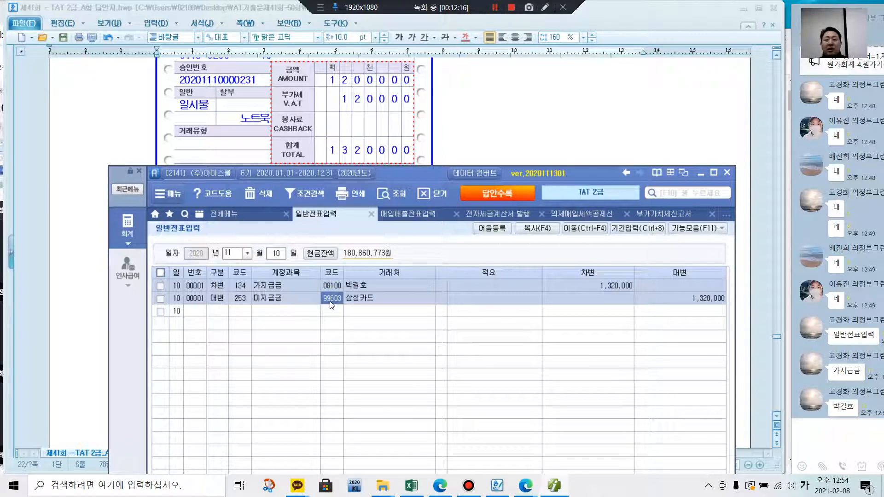
left_click(331, 287)
left_click(335, 299)
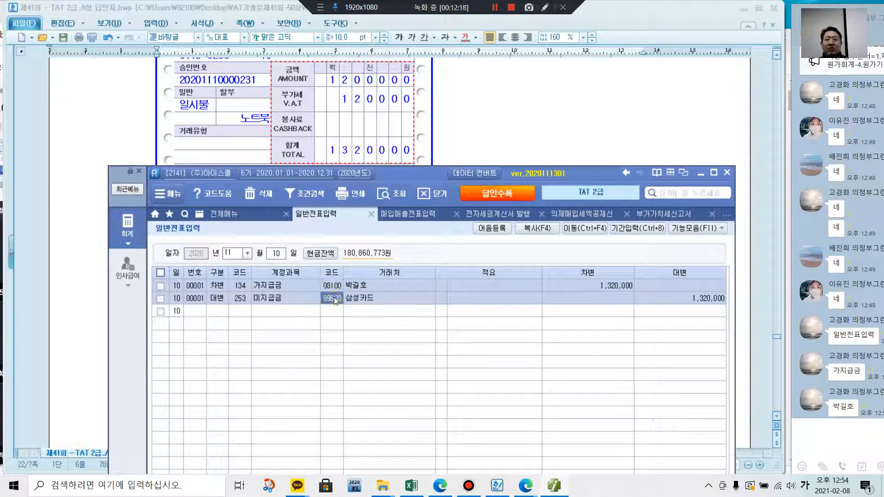
left_click(332, 288)
left_click(333, 299)
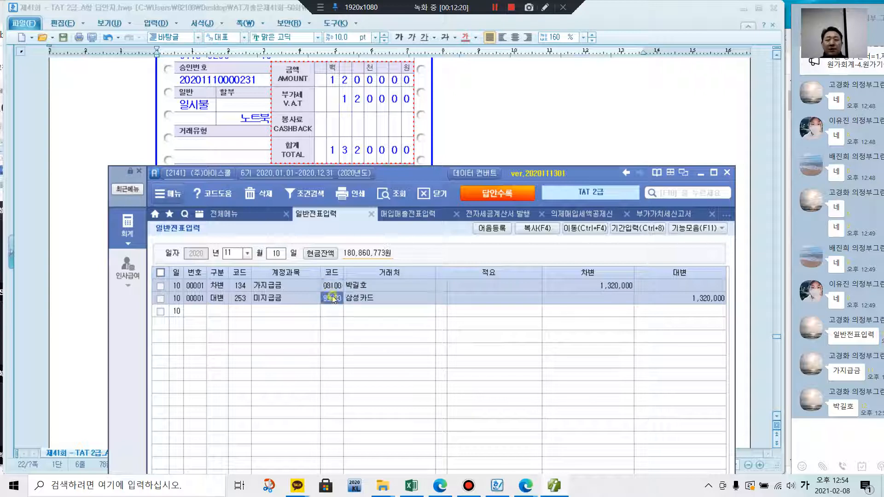
left_click(332, 286)
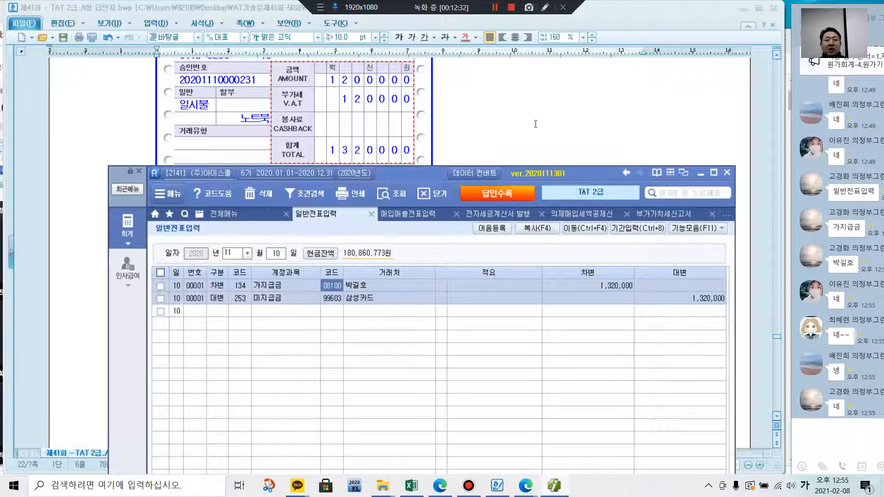
- Read the 자료설명 and 평가문제 in the exam document, and return to the accounting program
left_click(536, 125)
scroll(510, 241, "up", 3)
scroll(456, 256, "down", 5)
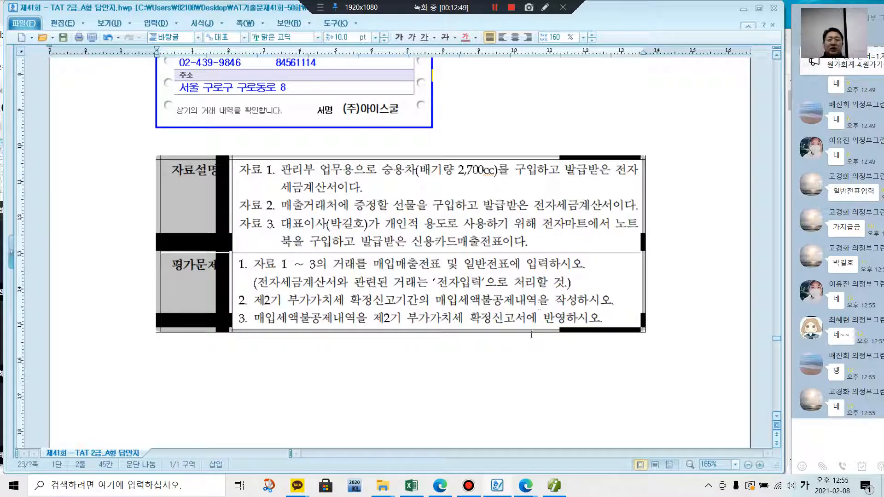
left_click(555, 486)
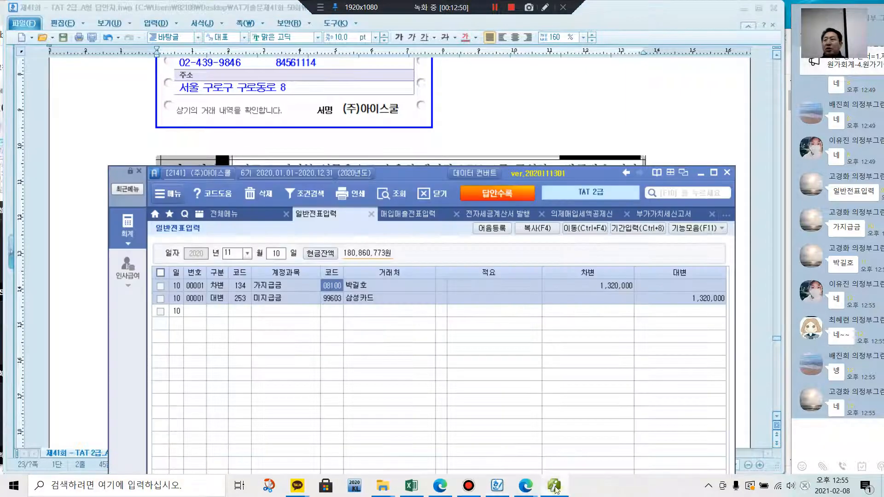
- Bring up 매입세액불공제내역 and set its period to October through December 2020
left_click(239, 218)
left_click_drag(407, 170, 424, 46)
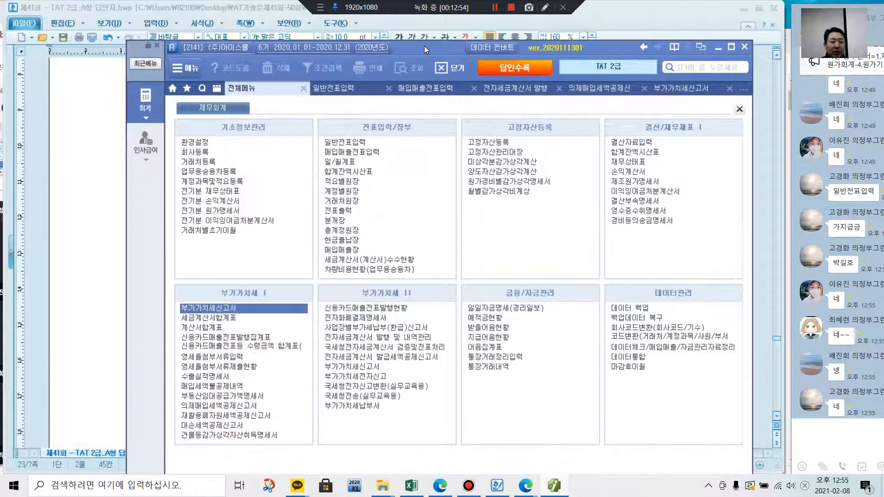
left_click(211, 389)
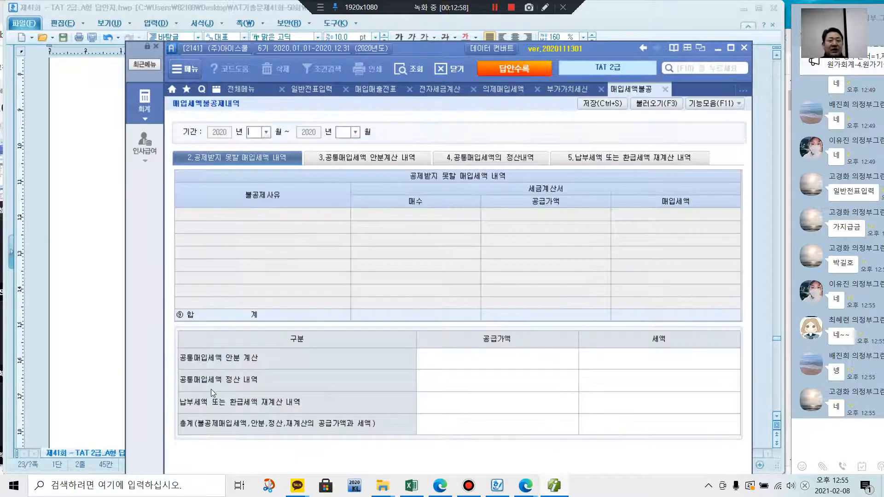
left_click(267, 133)
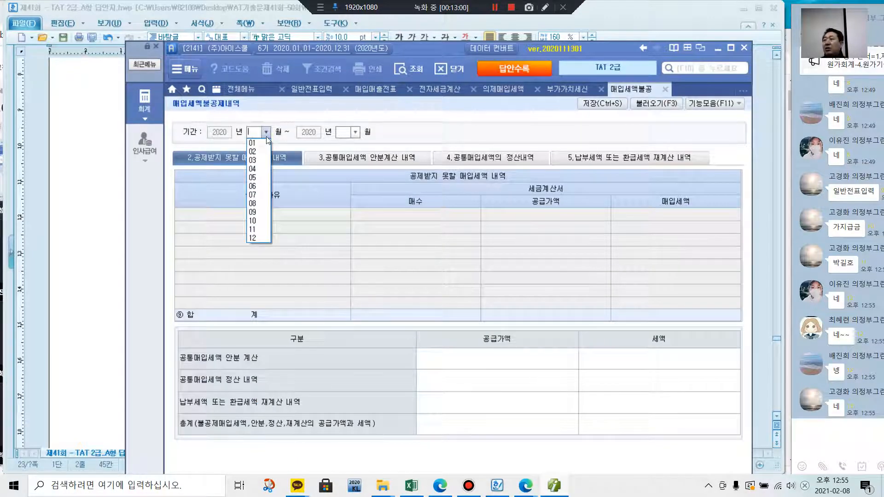
left_click(259, 223)
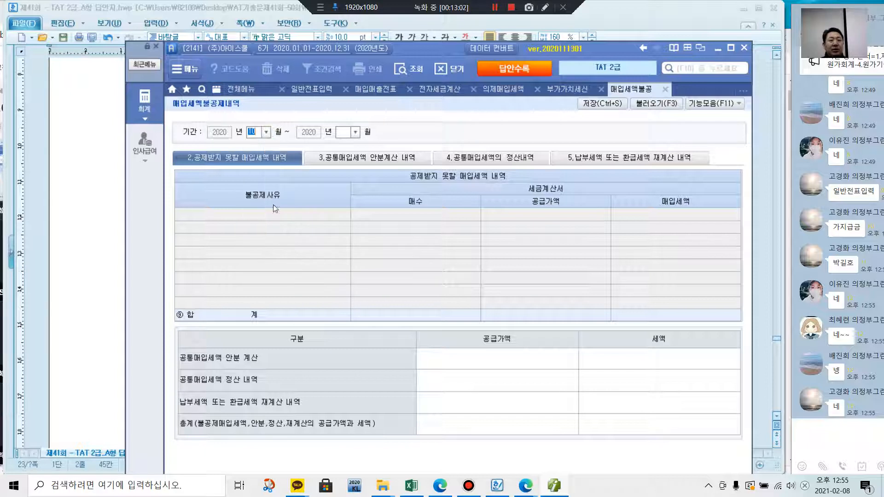
left_click(355, 133)
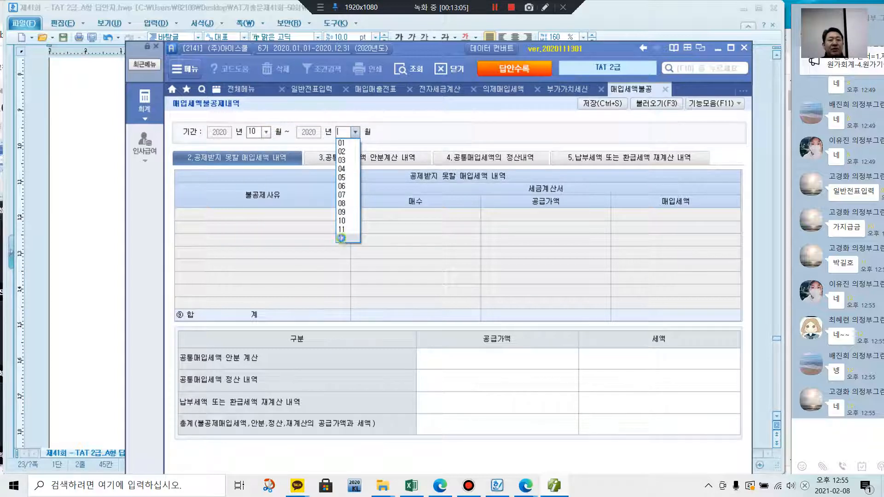
left_click(341, 238)
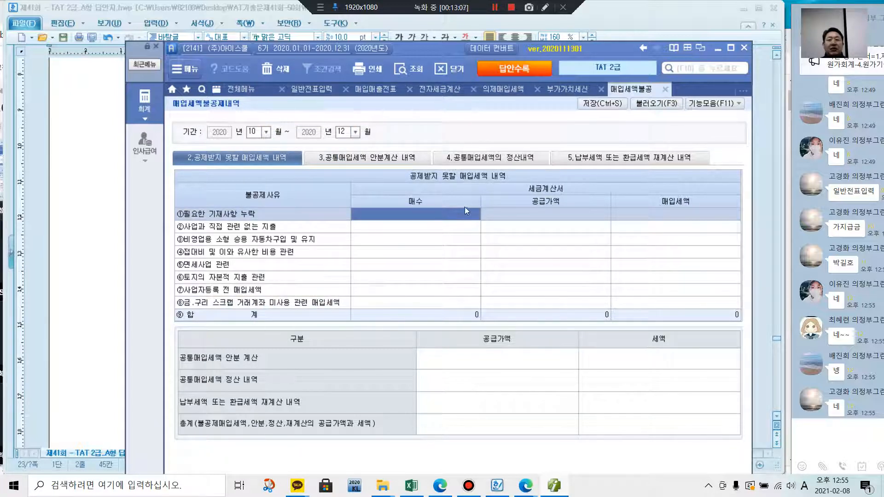
- Load the non-deductible input tax data from 매입매출전표입력 into 매입세액불공제내역 with the preset import items
left_click(655, 104)
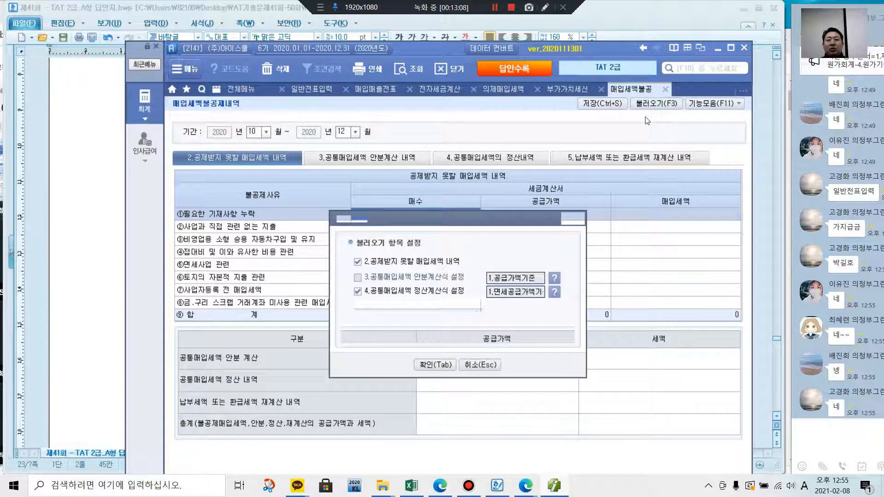
left_click(438, 367)
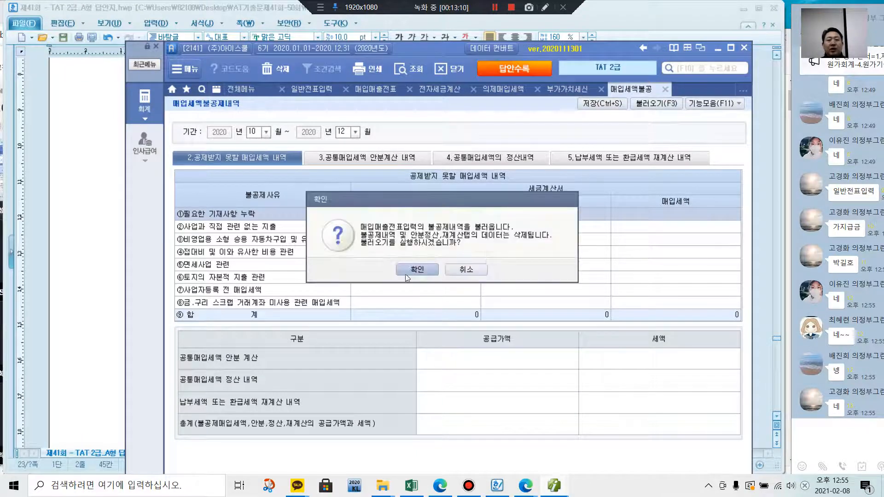
left_click(418, 270)
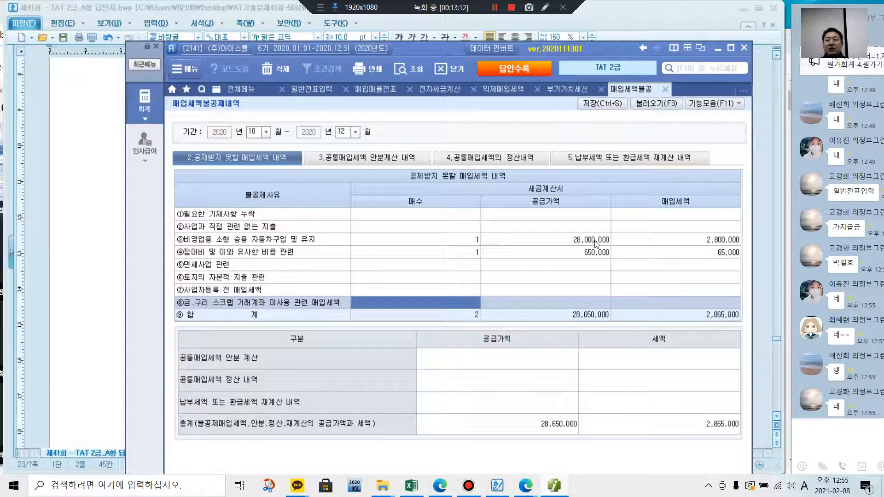
- Check the 공급가액 loaded for ③비영업용 소형 승용 자동차구입 및 유지 and ④접대비 및 이와 유사한 비용 관련
left_click(597, 240)
left_click(595, 252)
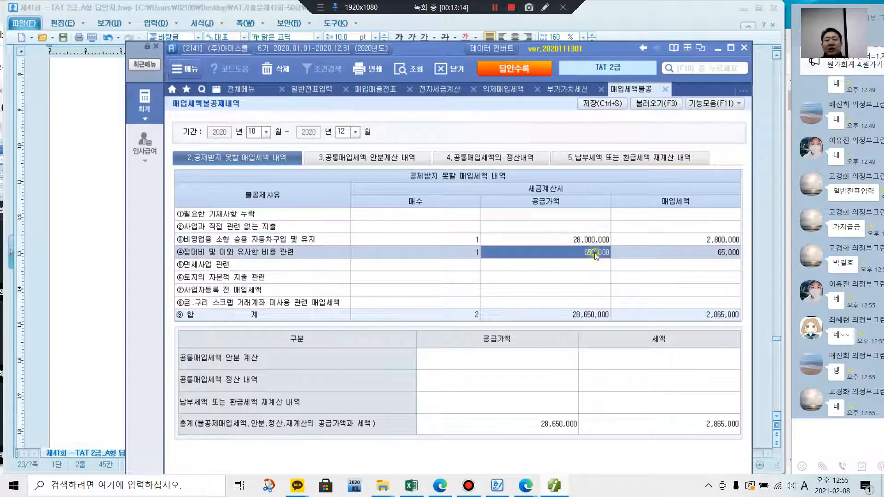
left_click(594, 242)
left_click(592, 250)
left_click(590, 242)
left_click(589, 253)
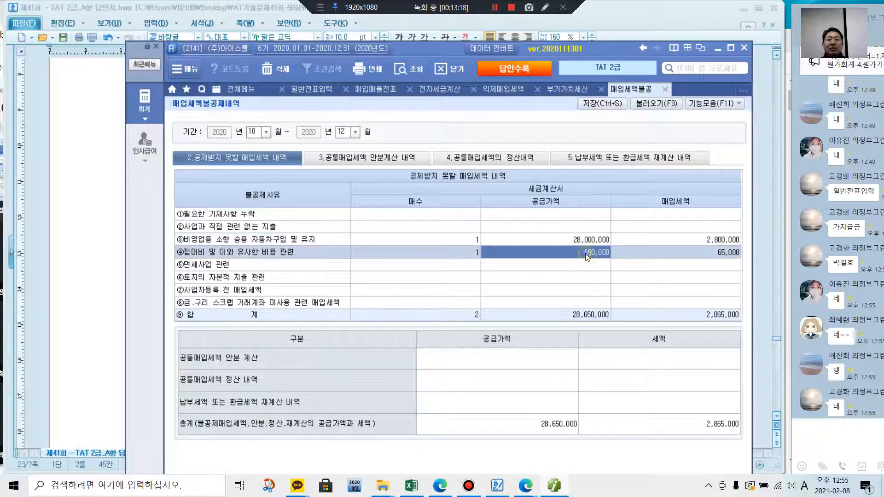
left_click(590, 241)
left_click(591, 256)
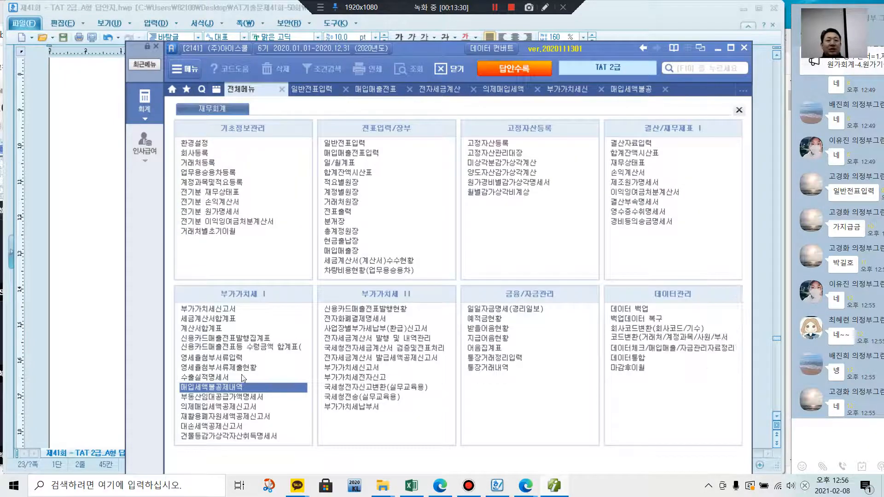
- Bring up 부가가치세신고서 and save the July 1 to September 30 return data
left_click(240, 313)
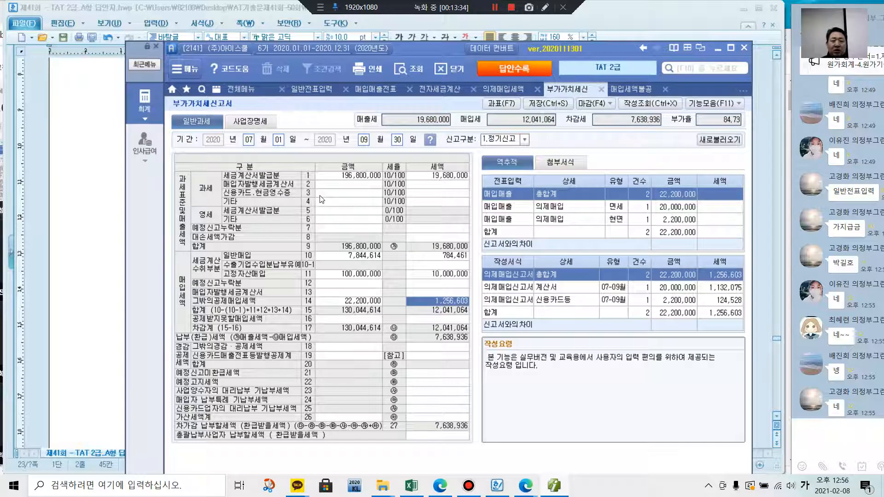
left_click(250, 140)
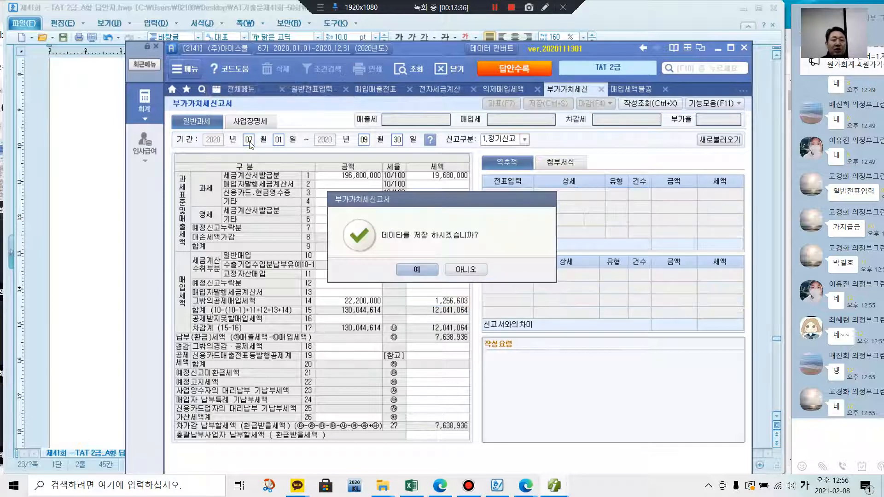
left_click(417, 272)
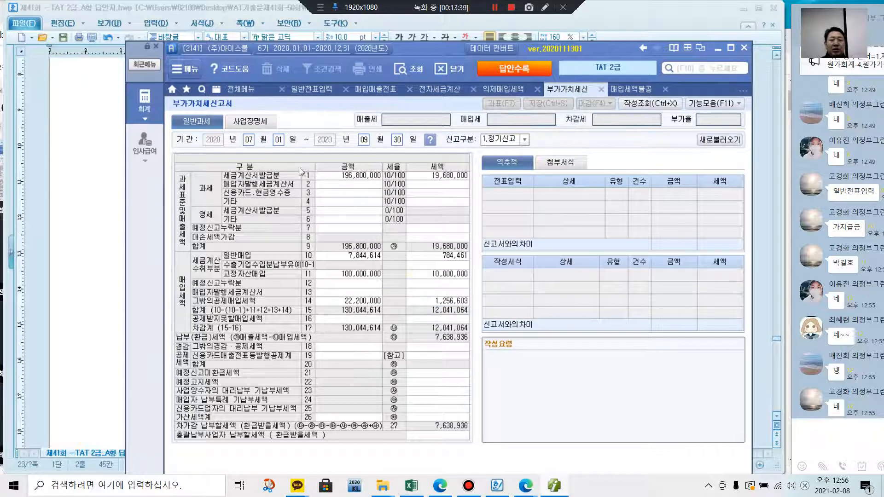
- Set the 부가가치세신고서 period to October 1 through December 31, 2020
left_click(252, 141)
type("10")
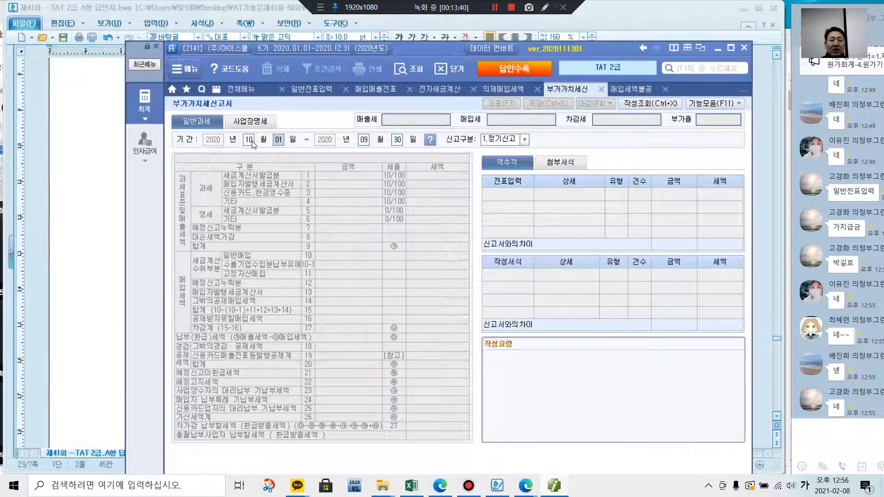
key("Return")
type("1231")
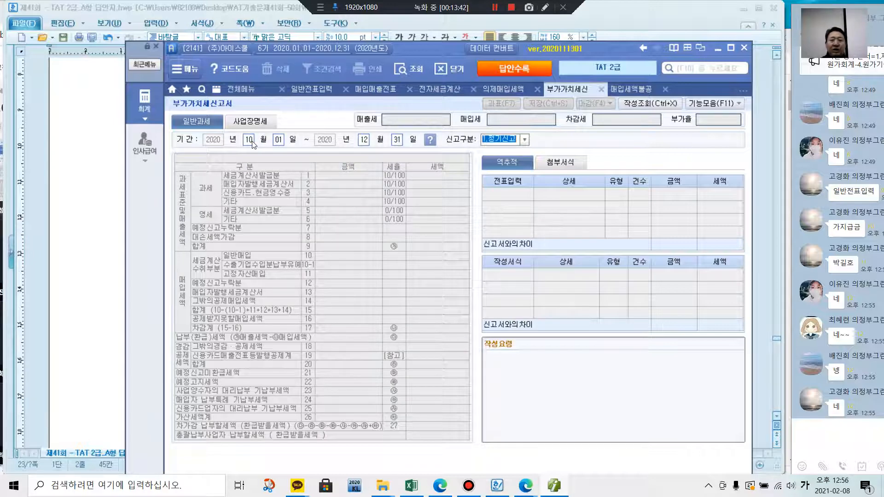
- Load the October–December 부가가치세신고서 data and review the breakdown behind line 16, 공제받지못할매입세액
key("Return")
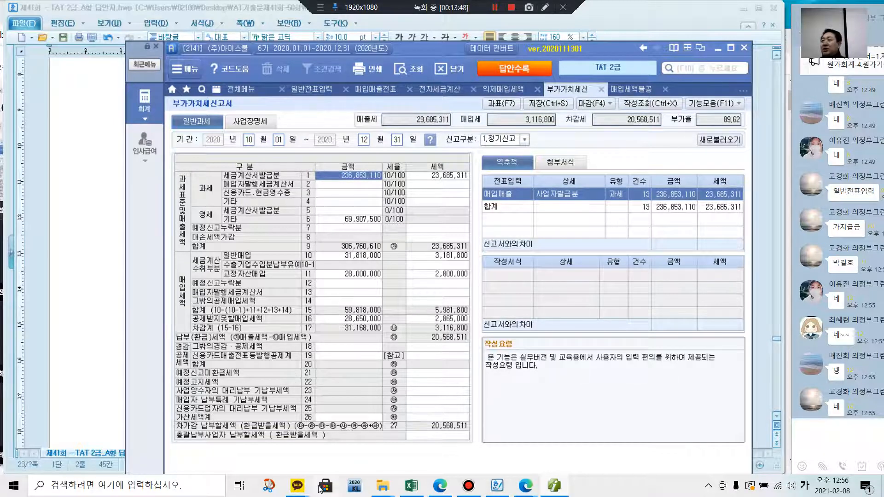
left_click(351, 318)
left_click(445, 321)
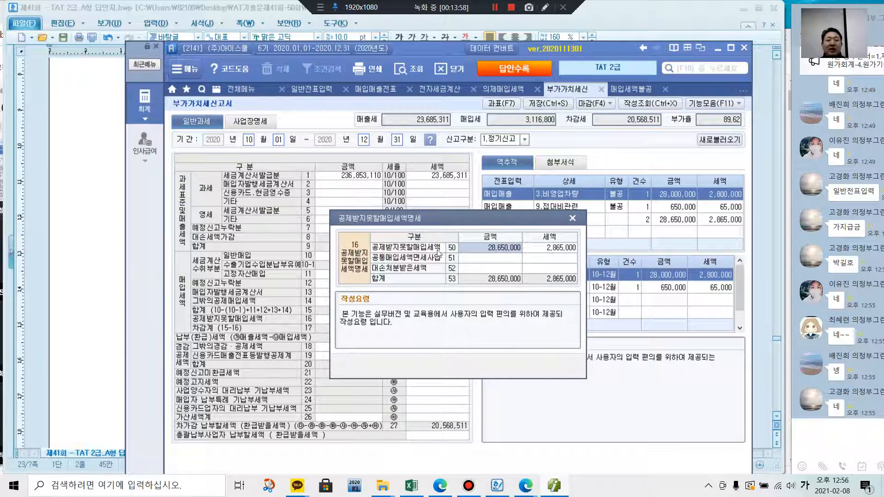
left_click(558, 251)
left_click(573, 219)
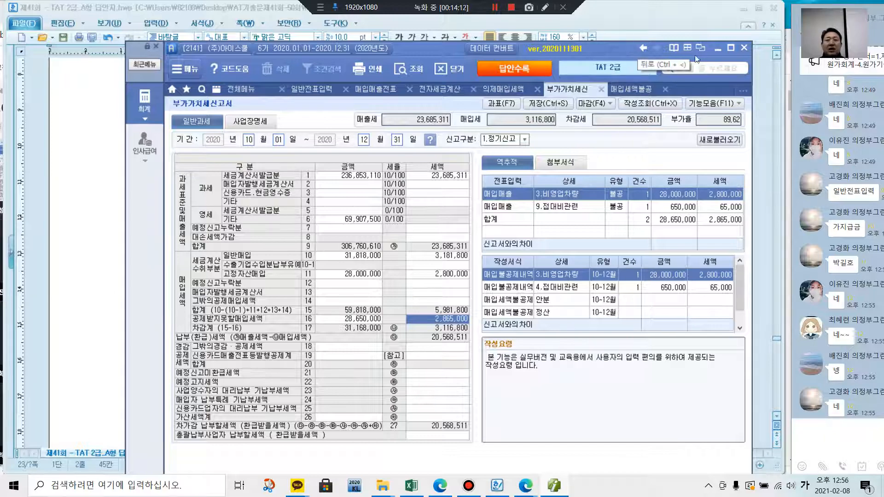
- Switch to the Hangul answer document, go to question 1 가계정 및 유동성대체, and colour 가수금 in the 자료설명 text red
left_click(717, 49)
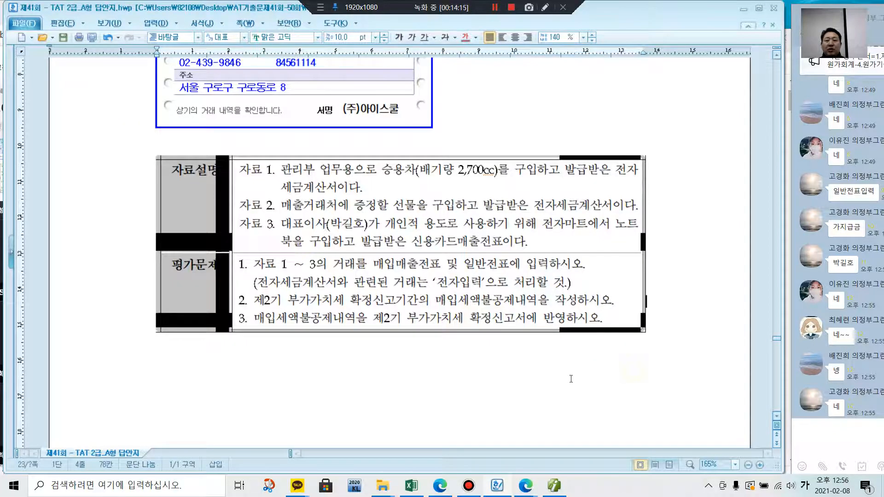
scroll(572, 378, "down", 15)
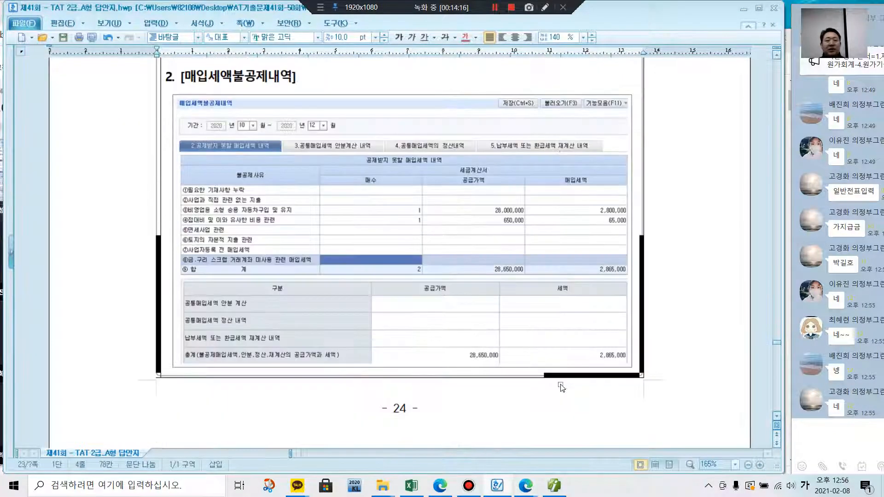
scroll(561, 387, "down", 20)
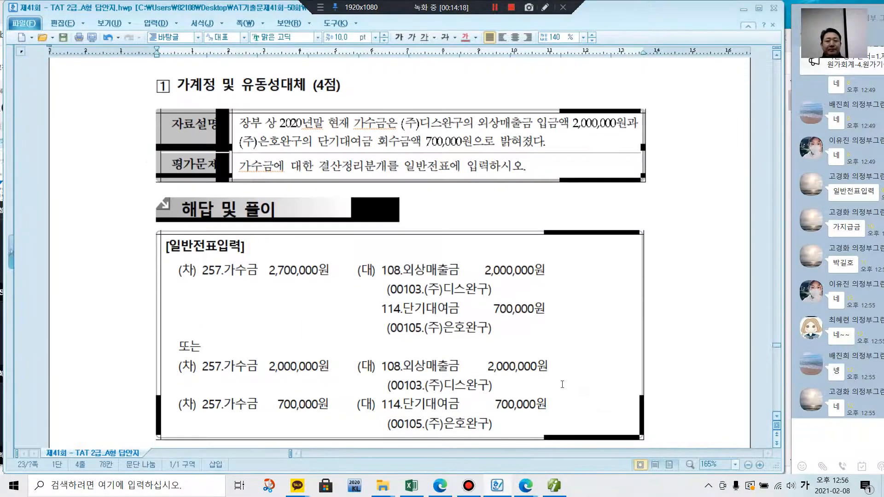
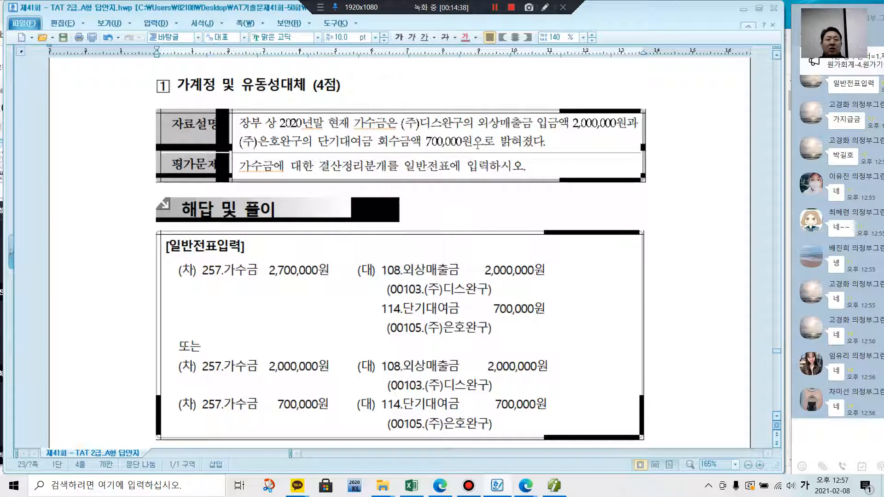
left_click_drag(353, 123, 385, 124)
left_click(465, 39)
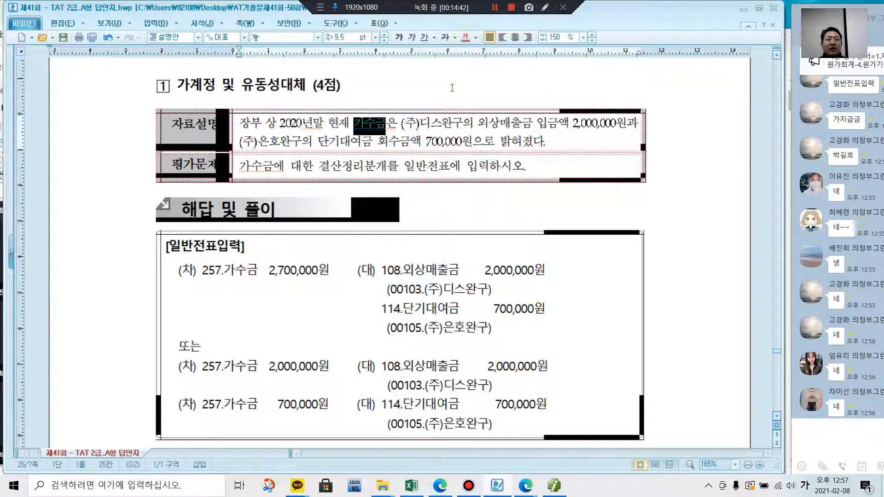
left_click(452, 87)
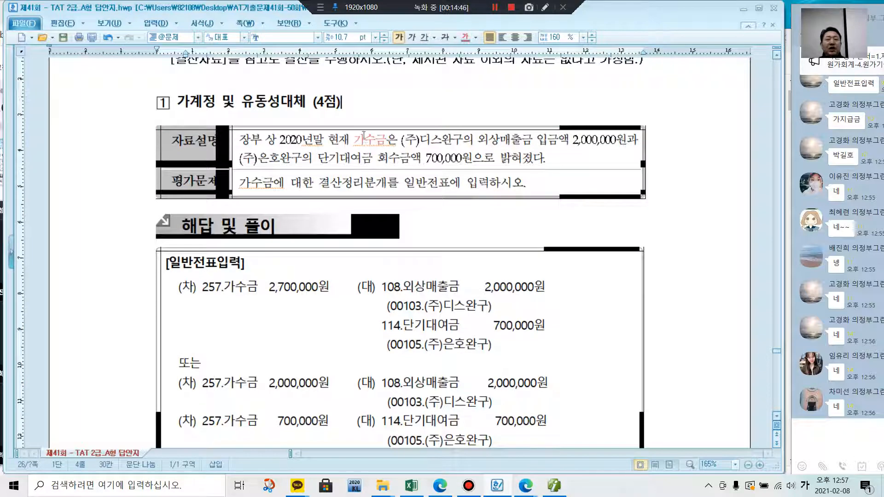
- Switch back to the accounting program, bring up 일반전표입력, and position its window below the question text
scroll(439, 206, "down", 1)
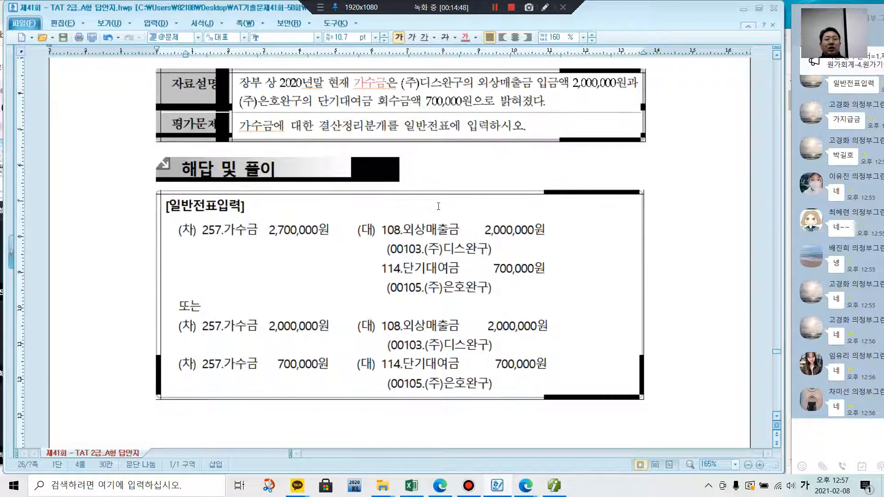
scroll(438, 206, "up", 1)
scroll(439, 207, "down", 1)
left_click(555, 487)
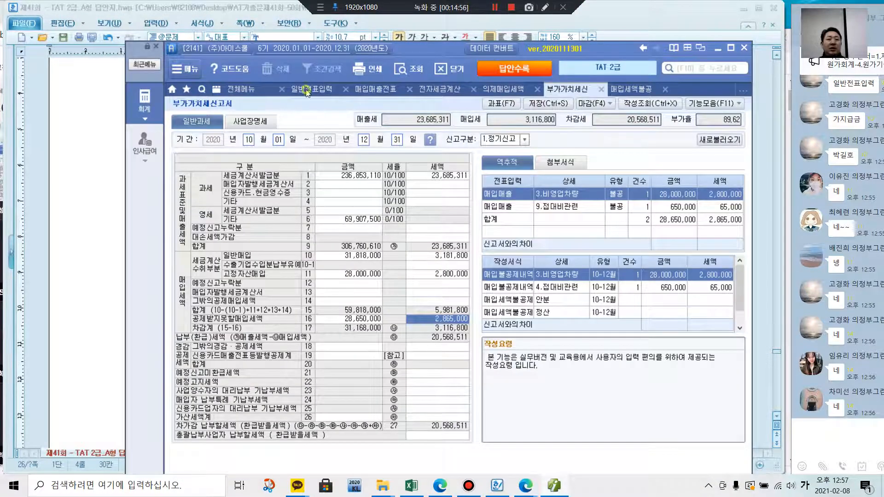
left_click(295, 88)
left_click_drag(596, 46, 561, 142)
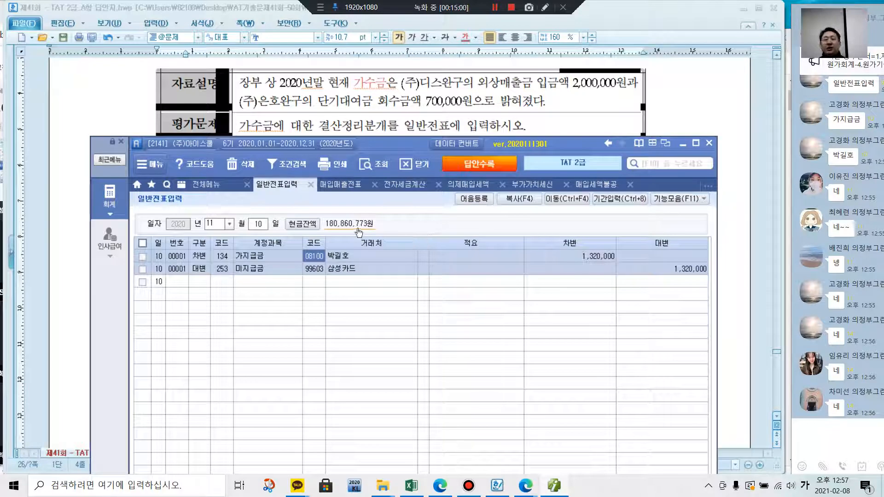
- Set the 일반전표입력 voucher date to December 31
type("1231")
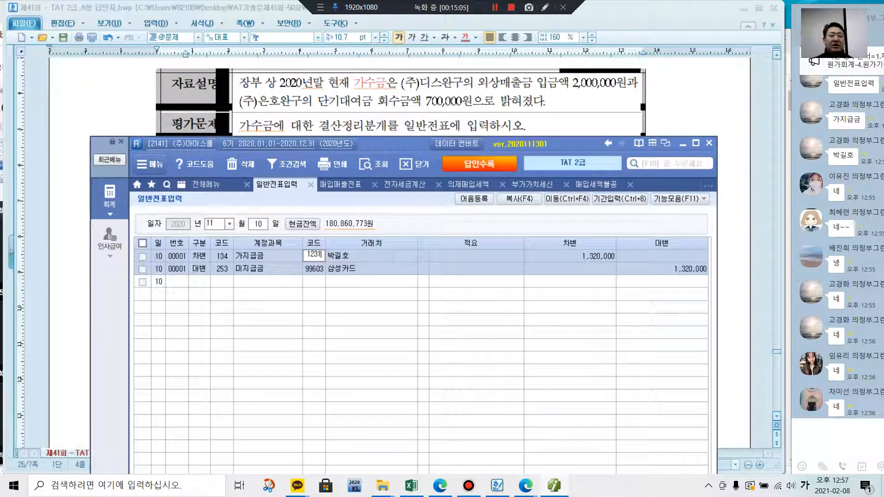
left_click(216, 224)
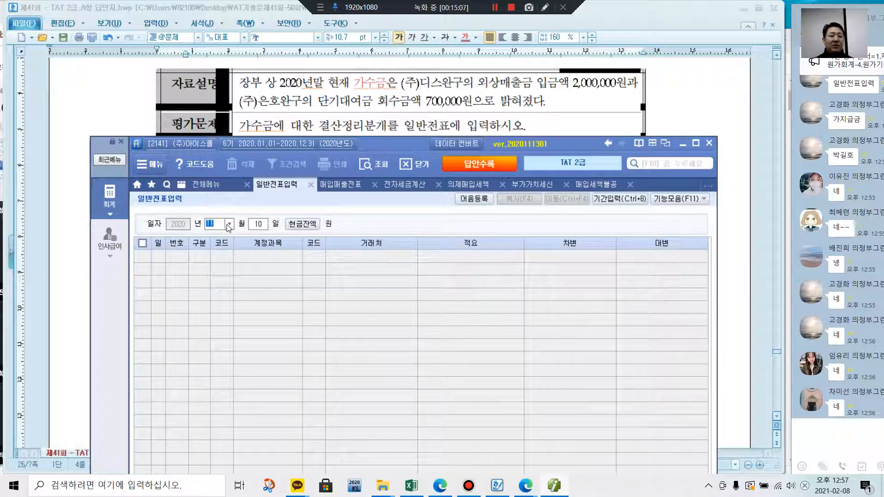
type("12")
key("Return")
type("31")
key("Return")
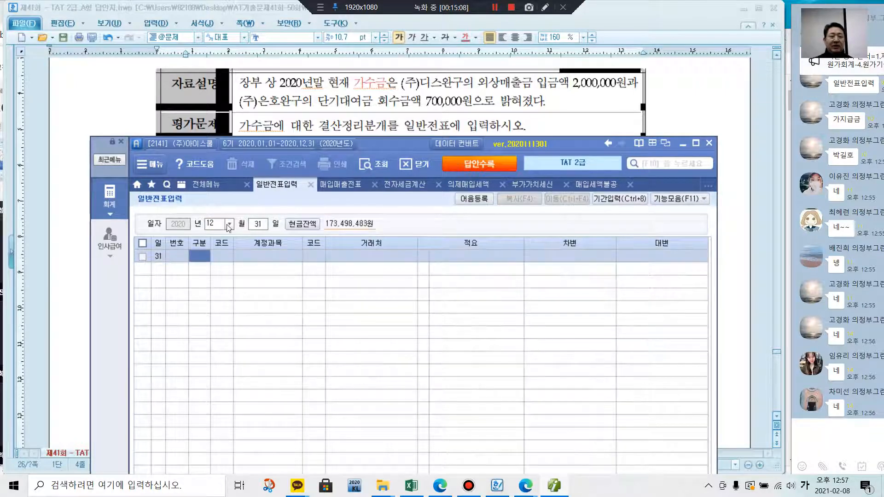
- Enter the debit line for account 257 가수금 with no 거래처 and an amount of 2,700,000
type("3")
key("Return")
type("257")
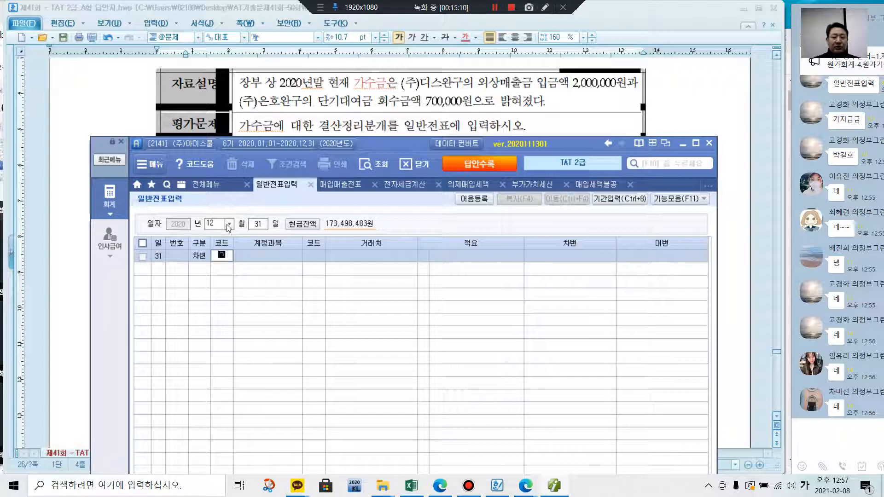
key("Return")
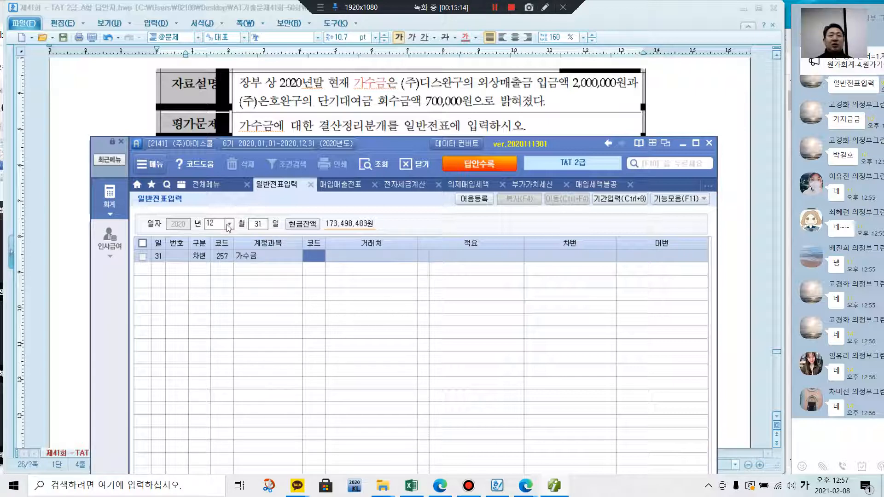
key("Return")
key("Return")
key("Return")
key("Return")
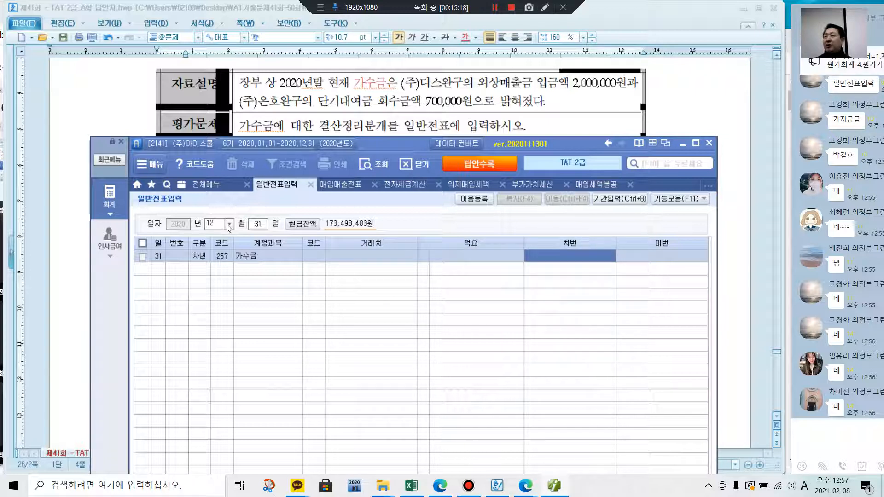
type("2,700,")
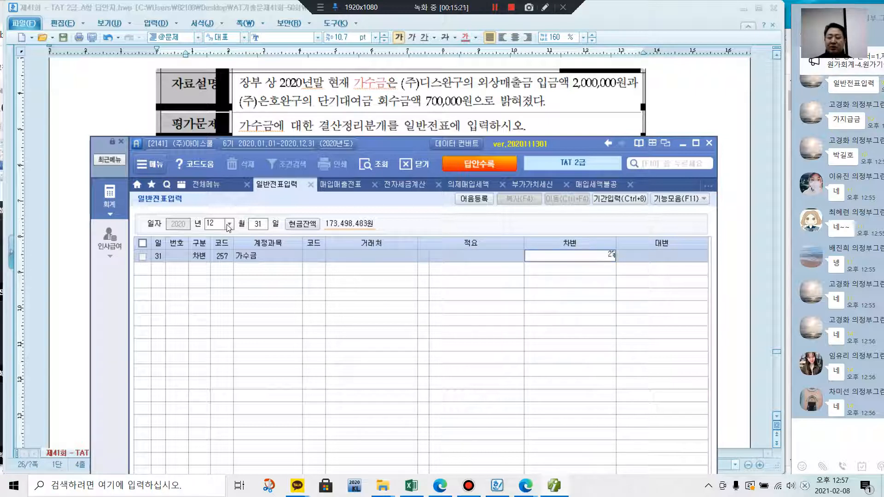
type("000")
key("Return")
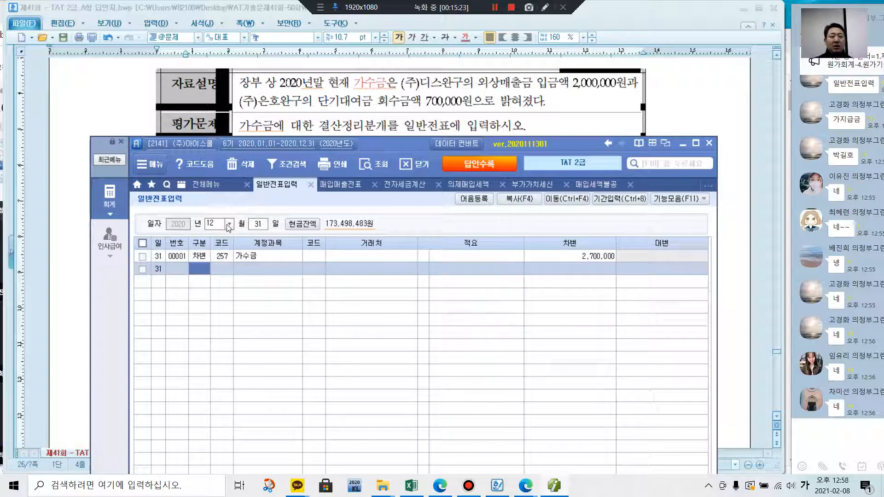
- Add a credit line for account 108 외상매출금 with 거래처 (주)디스완구 and an amount of 2,000,000
type("4")
key("Return")
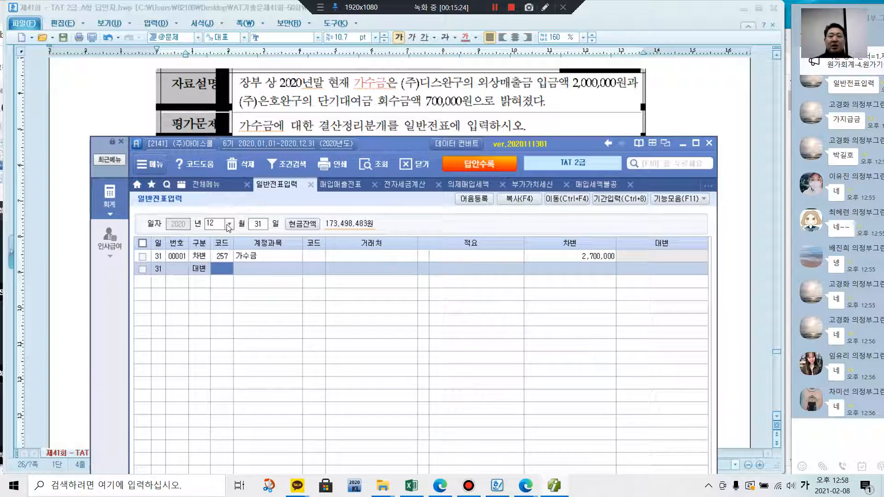
type("108")
key("Return")
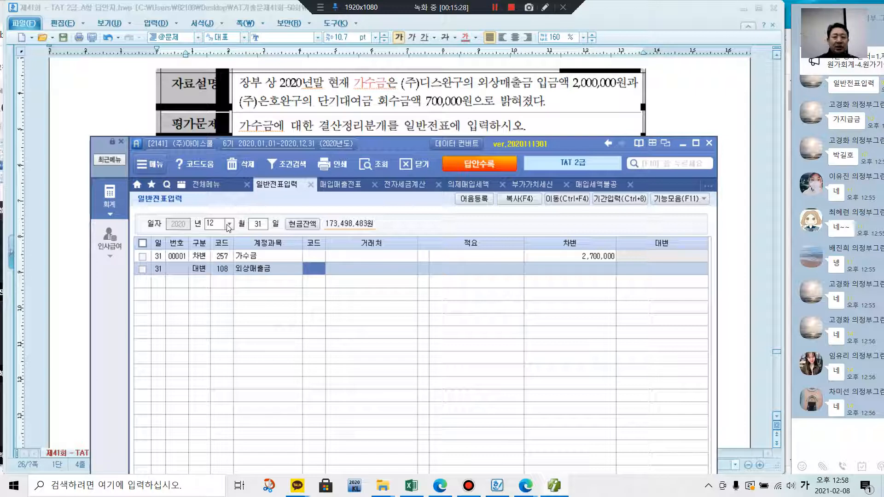
type("디스")
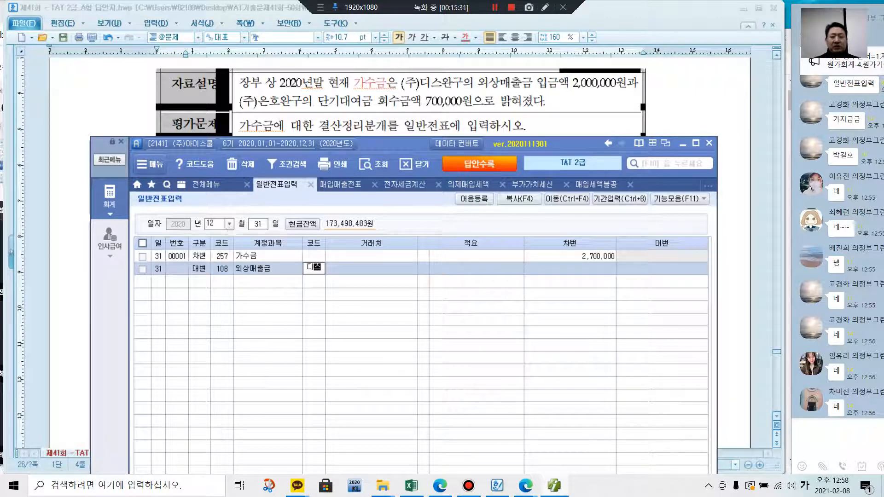
key("Return")
key("Return")
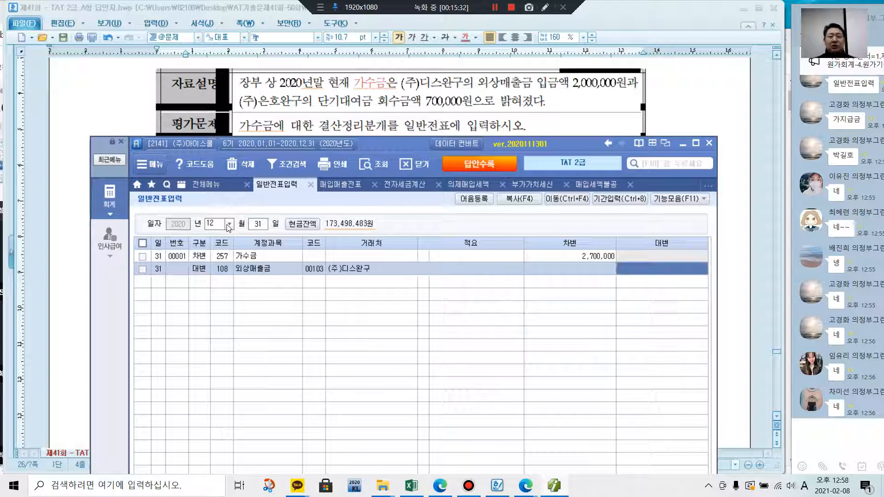
type("2000000")
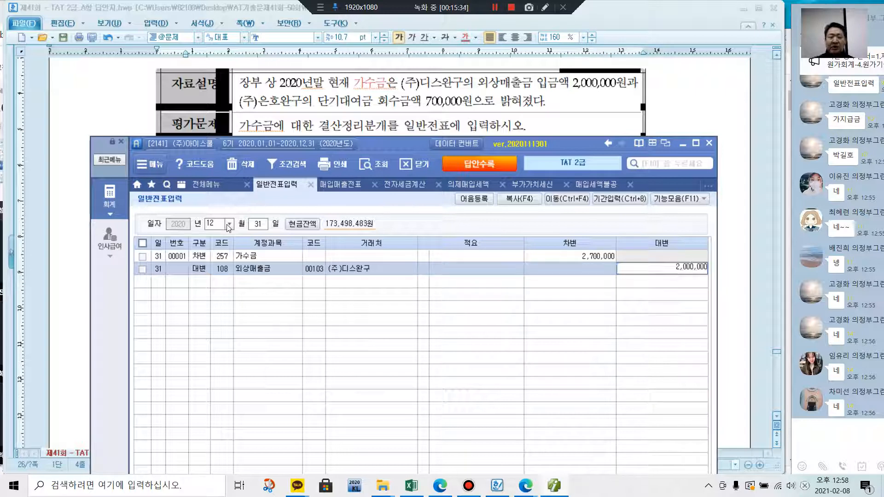
key("Return")
- Add a credit line for account 114 단기대여금 with 거래처 (주)은호완구 and an amount of 700,000
key("4")
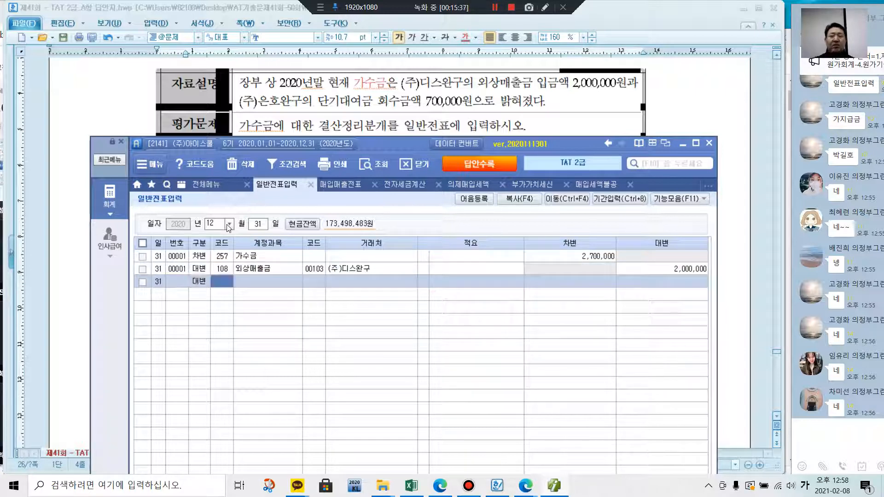
type("단기")
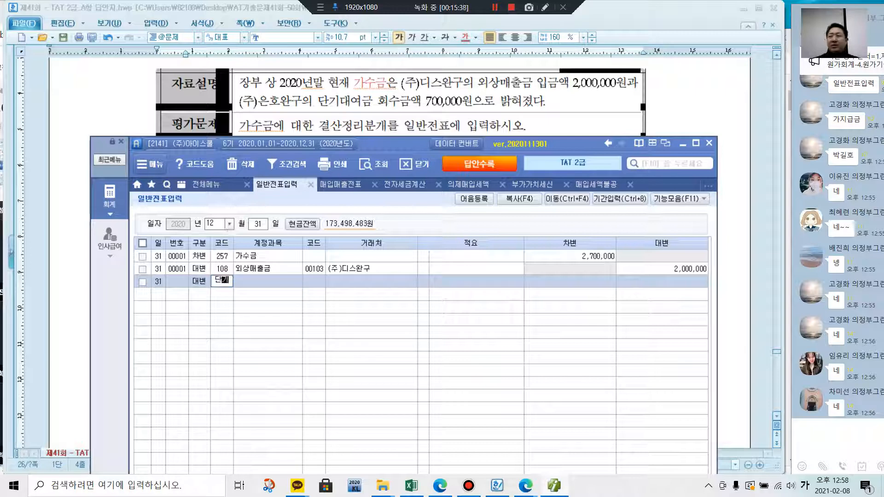
key("Return")
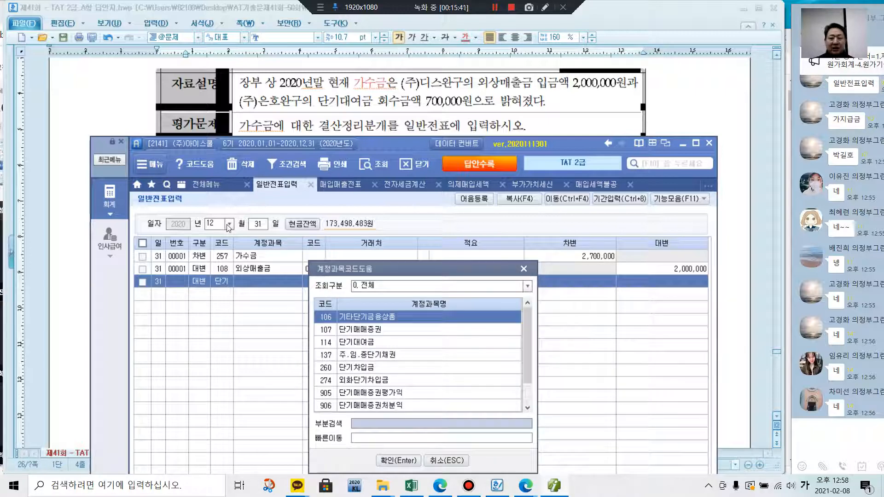
key("Down")
key("Down")
key("Return")
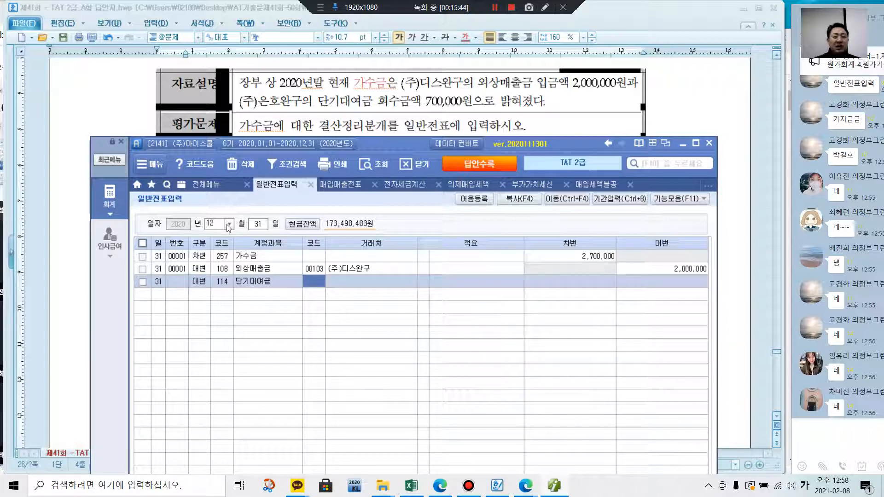
type("은호")
key("Return")
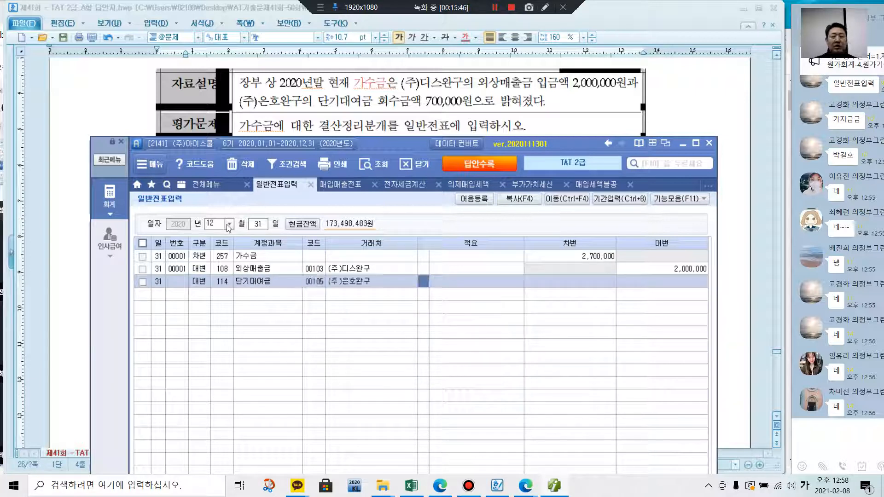
key("Return")
type("7000000")
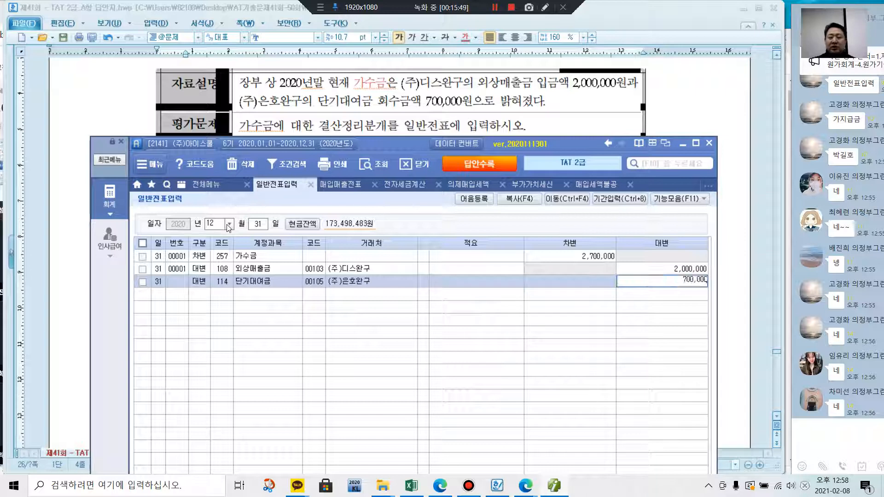
key("Return")
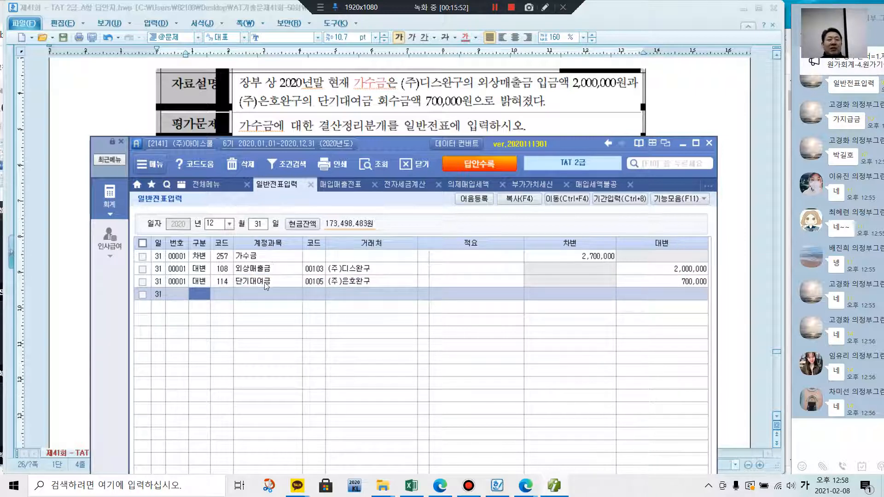
- Compare the December 31 가수금 voucher with the 해답 및 풀이 journal entry in the Hangul document
key("Up")
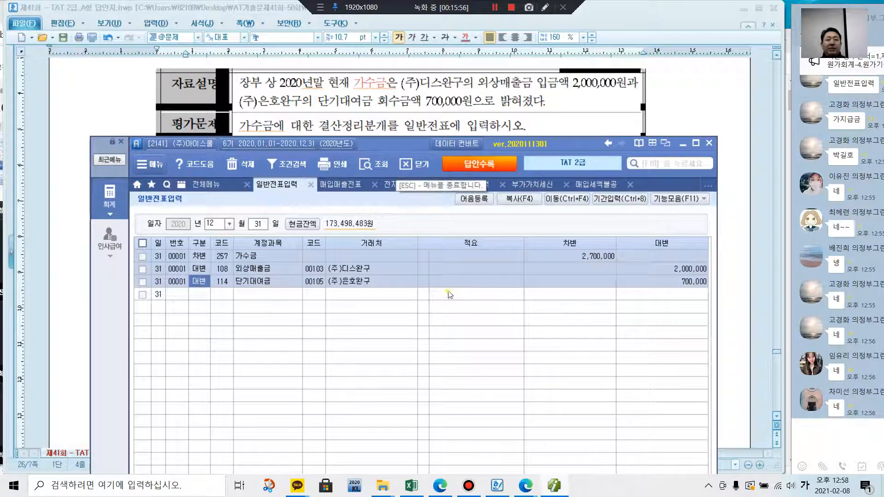
key("Down")
left_click_drag(413, 147, 413, 287)
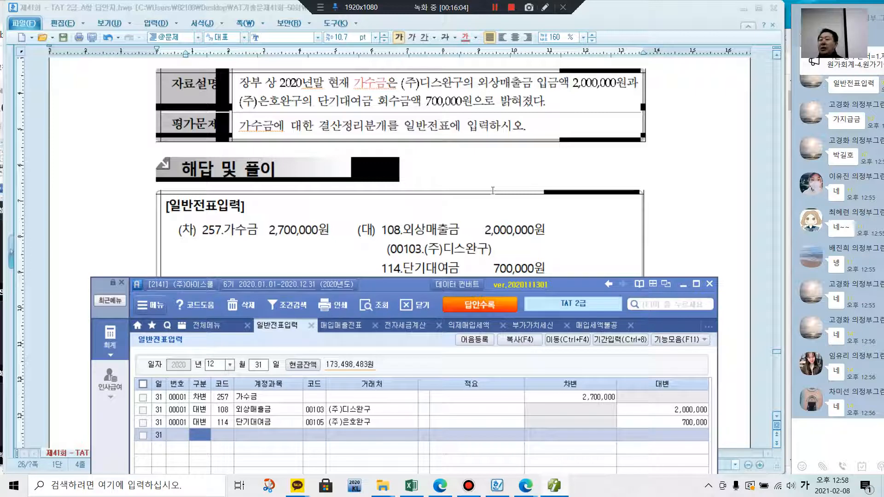
left_click(493, 190)
scroll(492, 191, "down", 10)
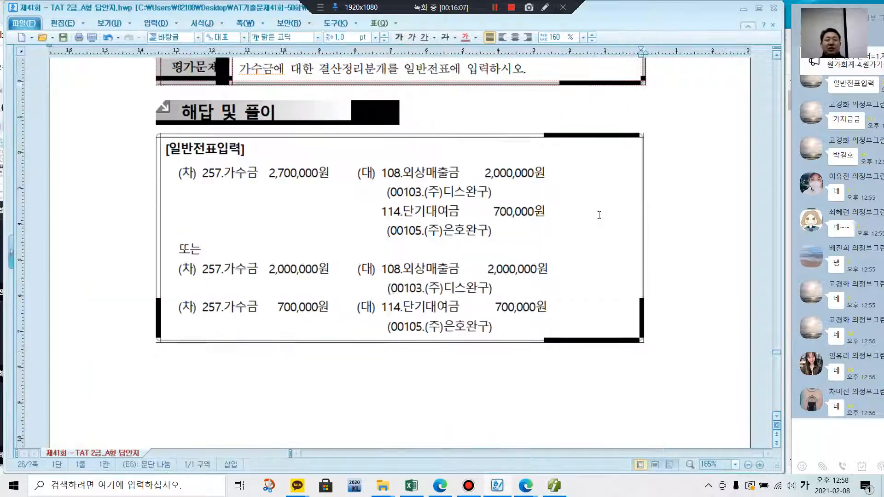
- In the 자동결산 question's 자료설명, colour the phrases "퇴직급여추계액에 100%" and "퇴직급여충당부채" red
scroll(591, 217, "down", 6)
scroll(585, 213, "up", 1)
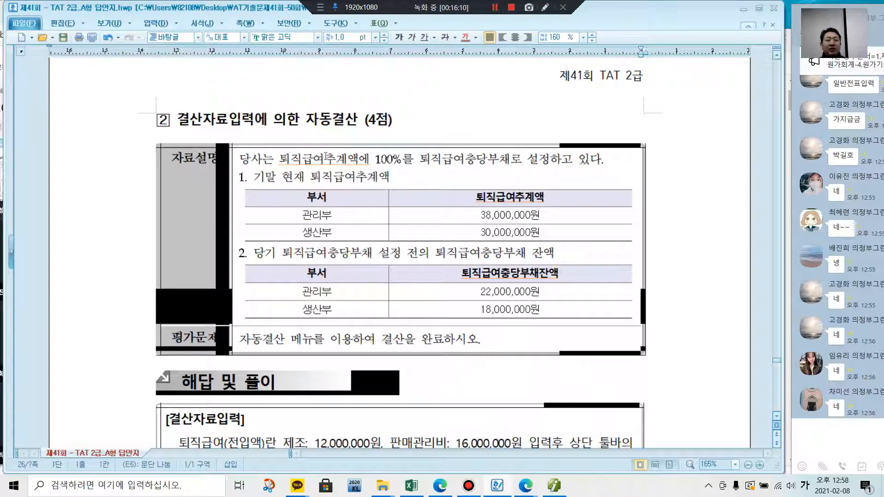
left_click_drag(282, 159, 401, 161)
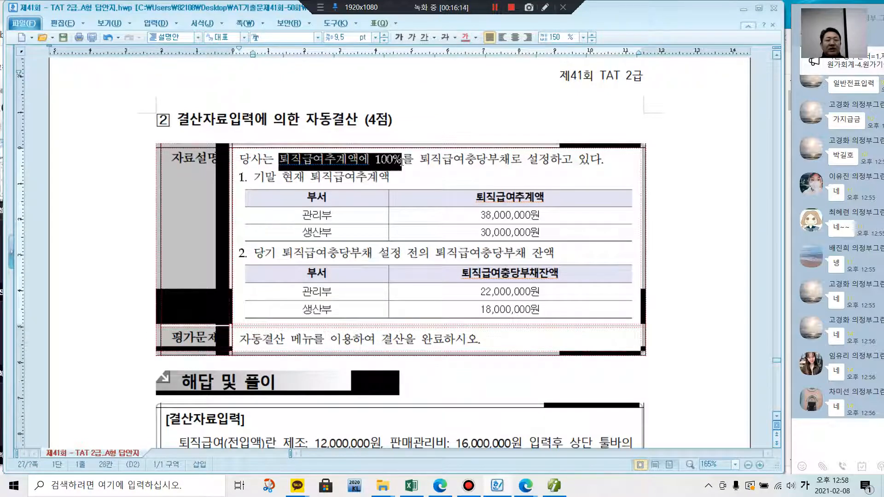
left_click(465, 38)
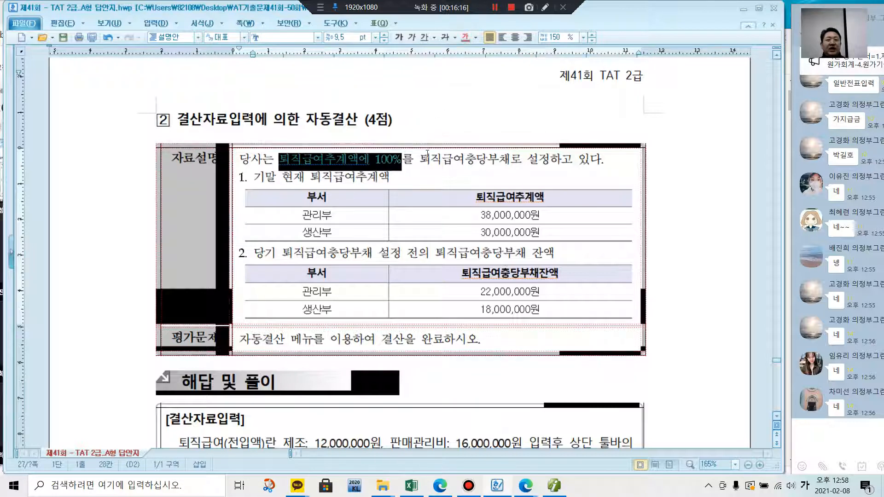
left_click(427, 153)
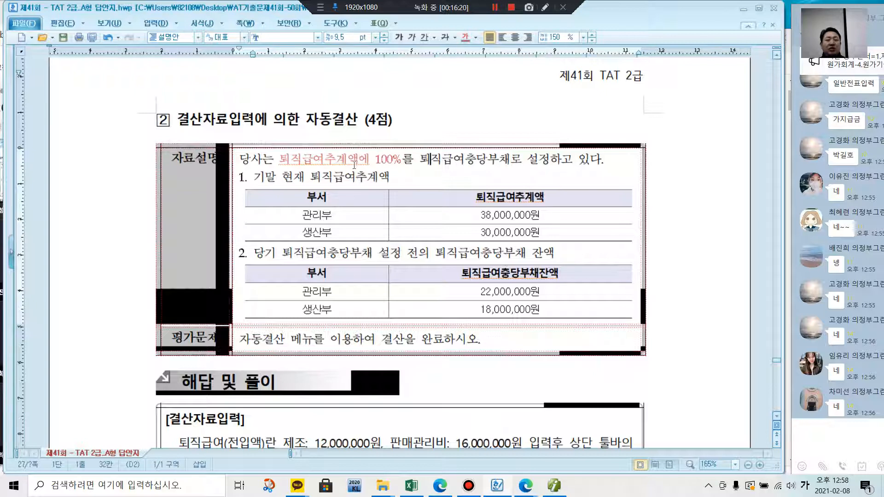
left_click_drag(418, 161, 510, 161)
left_click(466, 36)
left_click(575, 182)
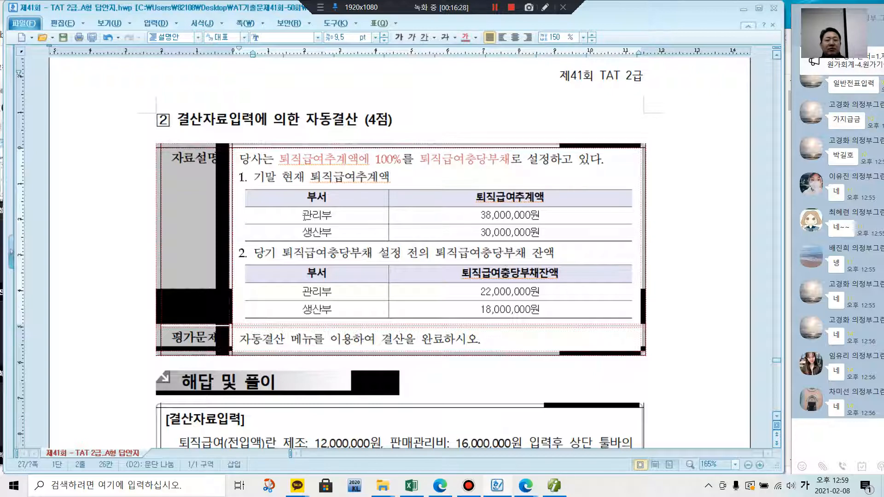
- Colour the 관리부 amounts red in both tables: 퇴직급여추계액 38,000,000원 and 퇴직급여충당부채잔액 22,000,000원
left_click_drag(479, 215, 541, 216)
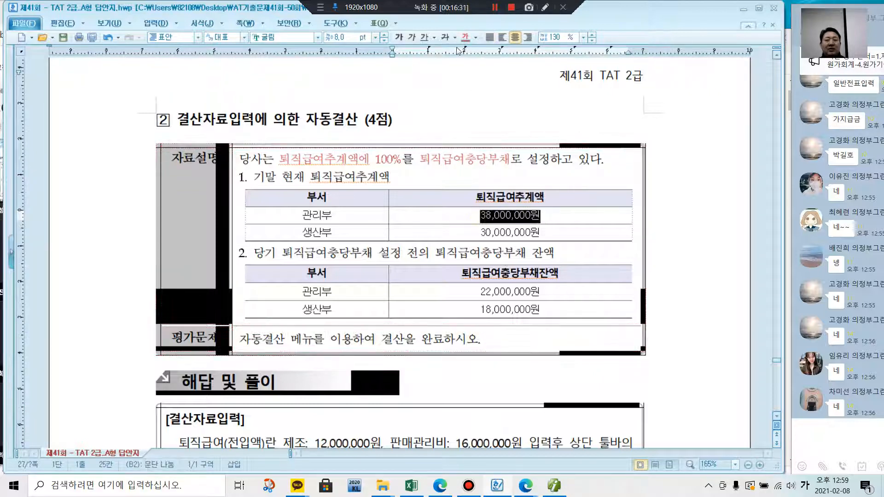
left_click(466, 37)
left_click(573, 215)
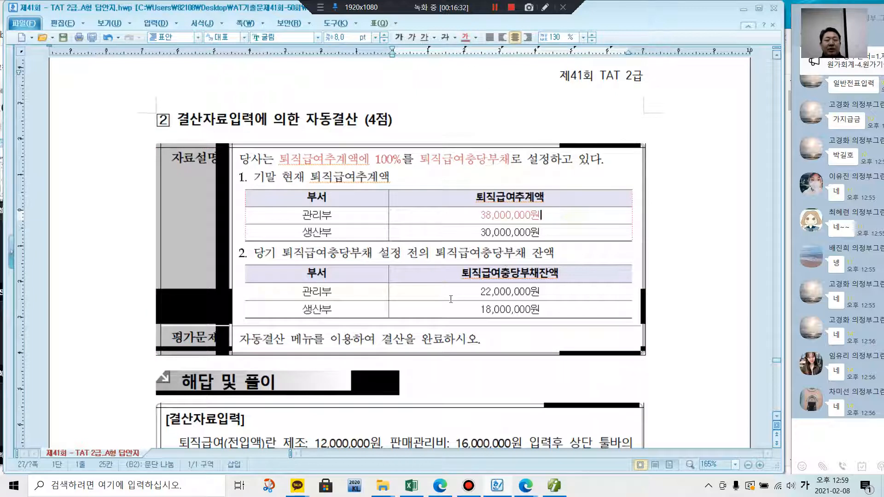
left_click_drag(476, 295, 542, 292)
left_click(465, 37)
left_click(581, 293)
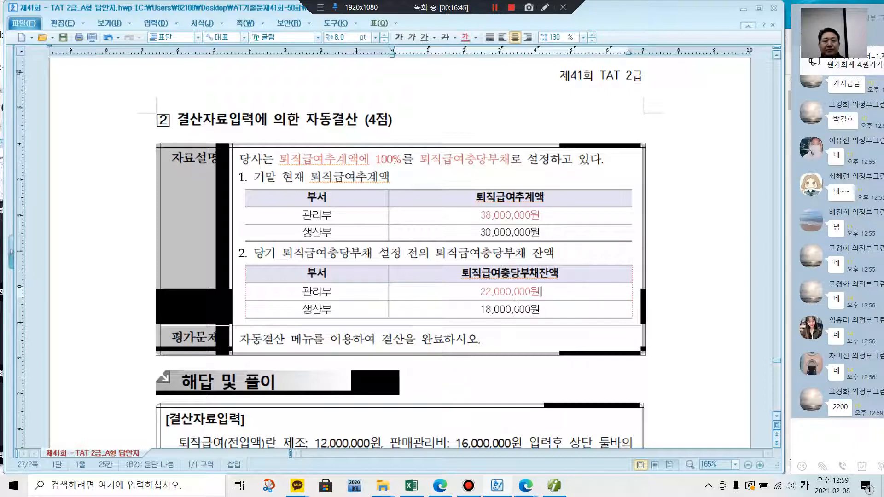
- In the 해답 및 풀이 box, colour "판매관리비: 16,000,000원" and "제조: 12,000,000원" red
scroll(516, 305, "down", 3)
left_click_drag(391, 386, 523, 386)
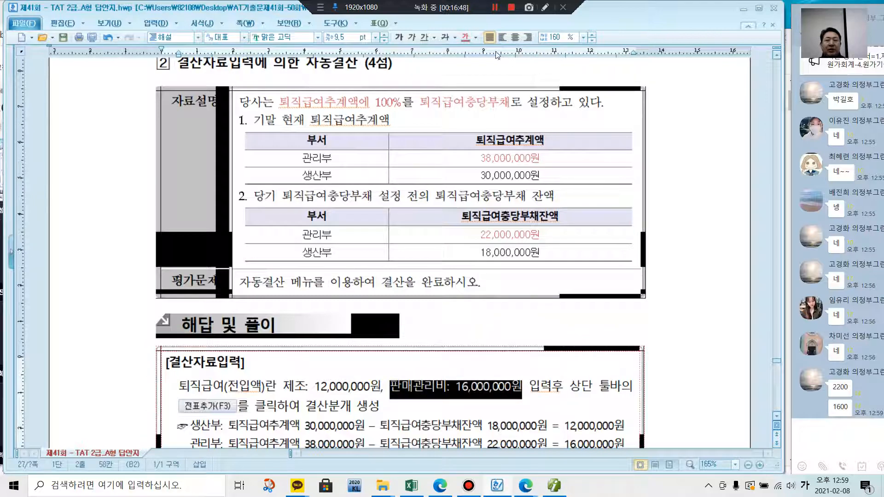
left_click(469, 37)
left_click(487, 180)
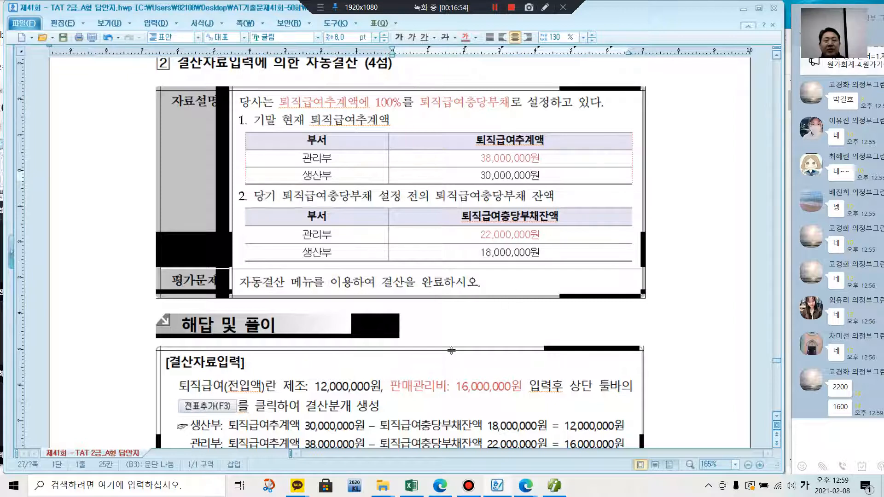
left_click_drag(283, 387, 380, 387)
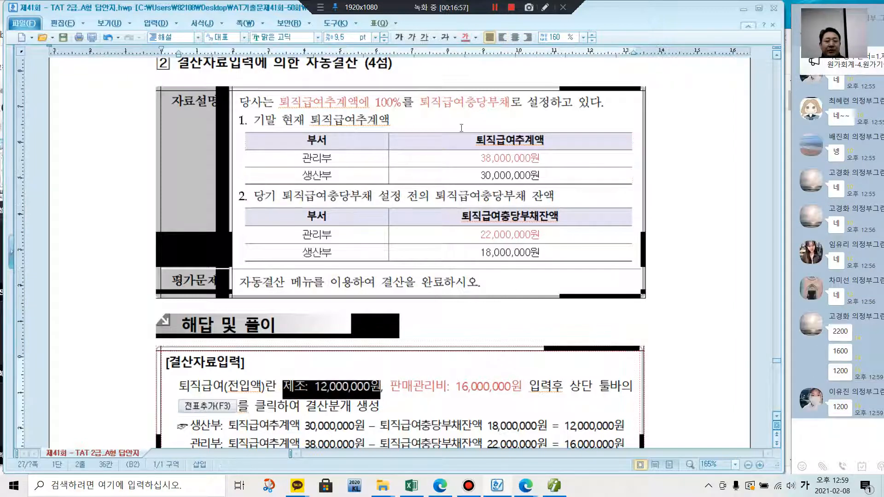
left_click(466, 37)
left_click(662, 316)
- Switch to the accounting program and open 결산자료입력 for the period from month 01 to month 12 of 2020
scroll(464, 371, "down", 3)
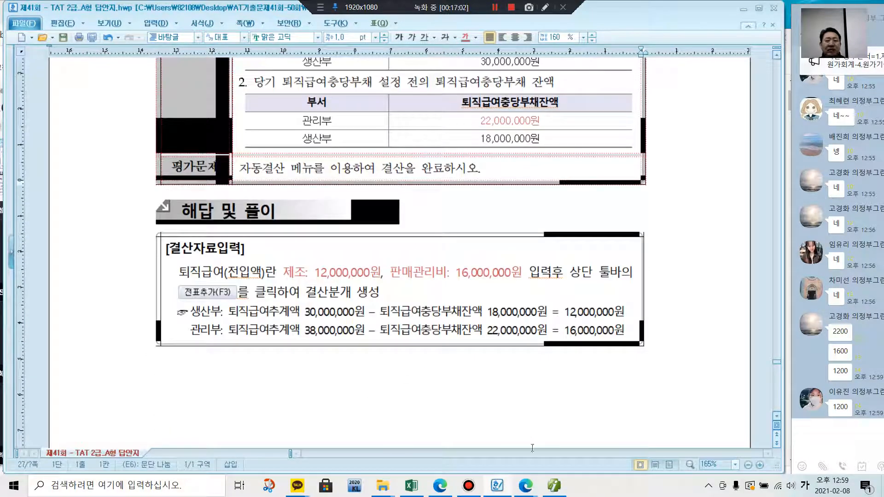
left_click(554, 486)
left_click(219, 326)
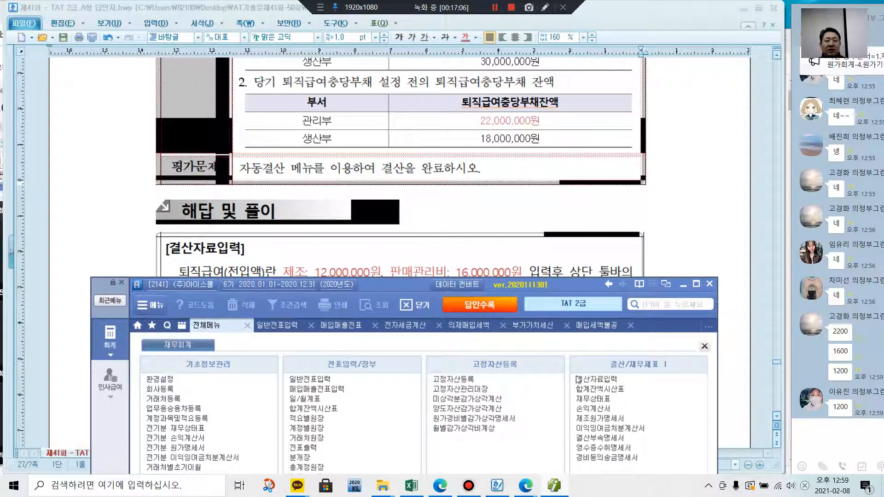
left_click(594, 379)
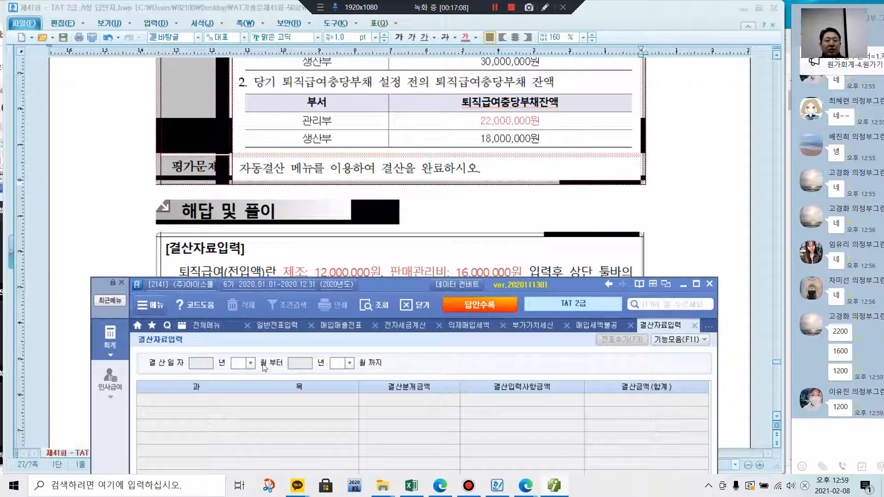
left_click(250, 363)
left_click(246, 375)
left_click(350, 363)
left_click(342, 469)
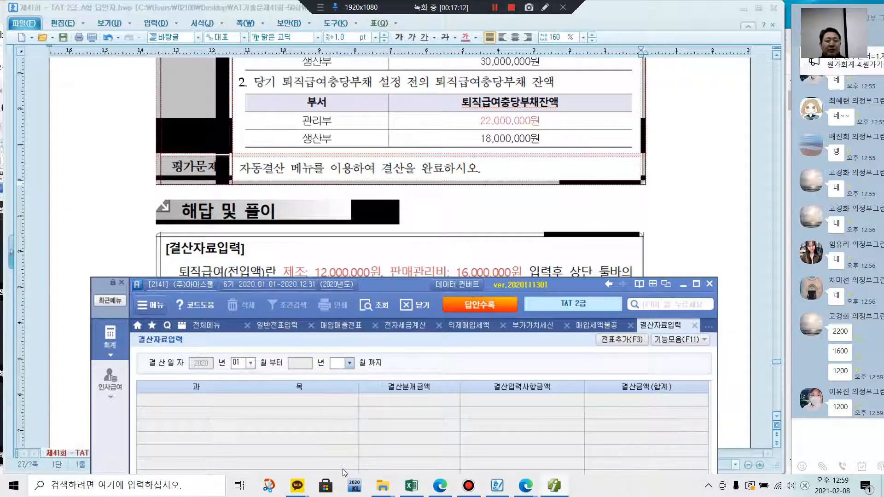
- Enter 12,000,000 as the 결산입력사항금액 for 퇴직급여(전입액) under 노무비
scroll(424, 413, "down", 4)
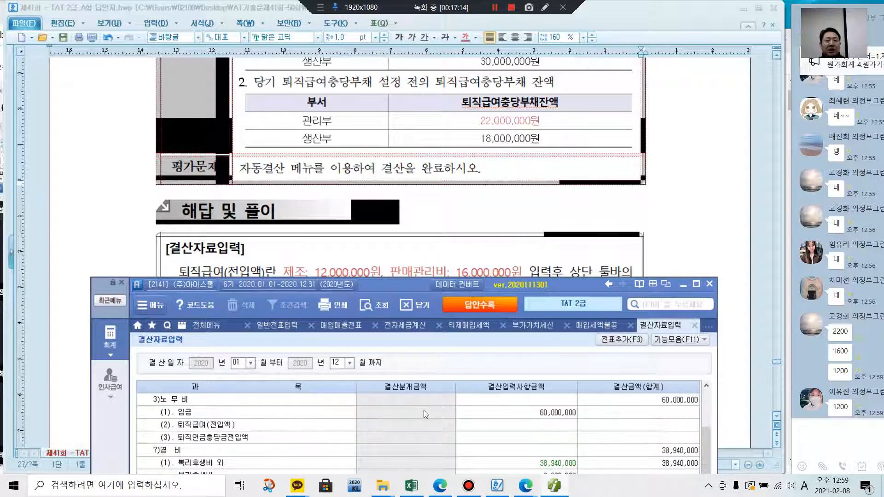
scroll(424, 419, "down", 6)
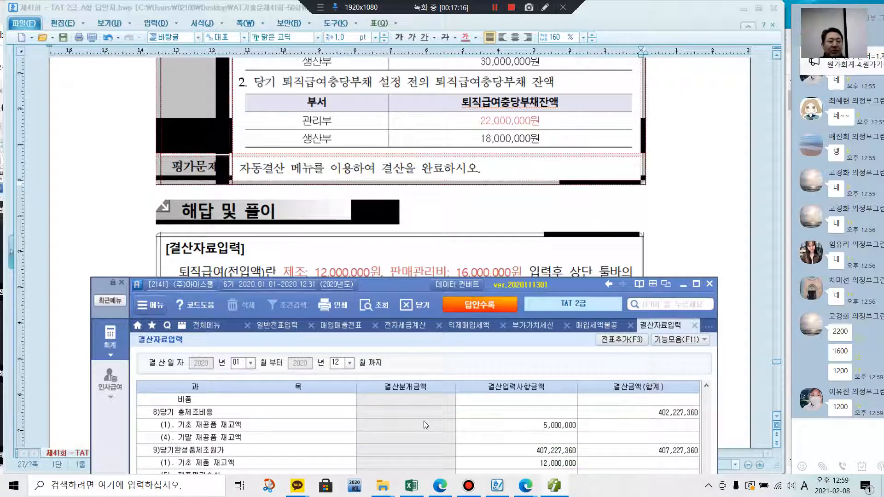
scroll(423, 421, "down", 4)
scroll(424, 421, "down", 3)
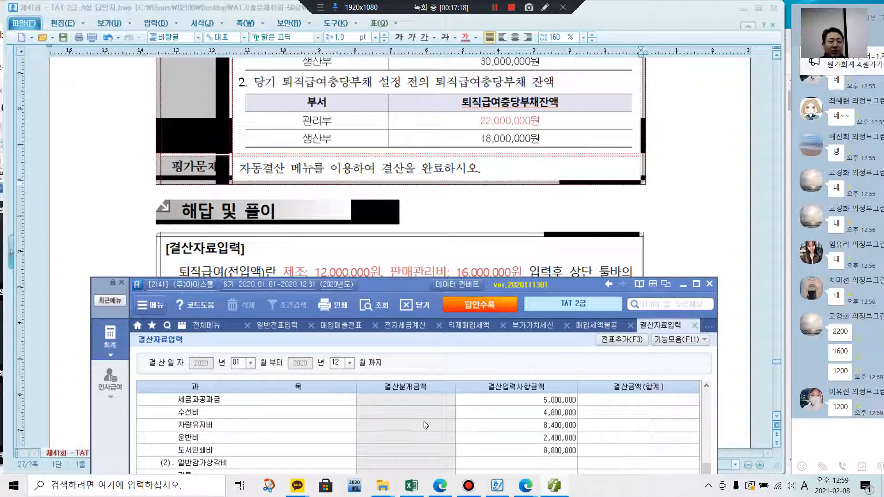
scroll(424, 421, "up", 10)
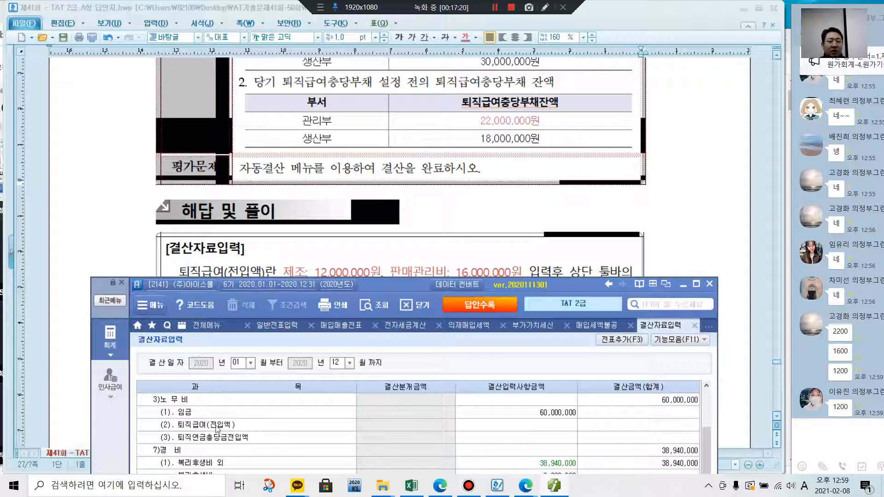
left_click(526, 426)
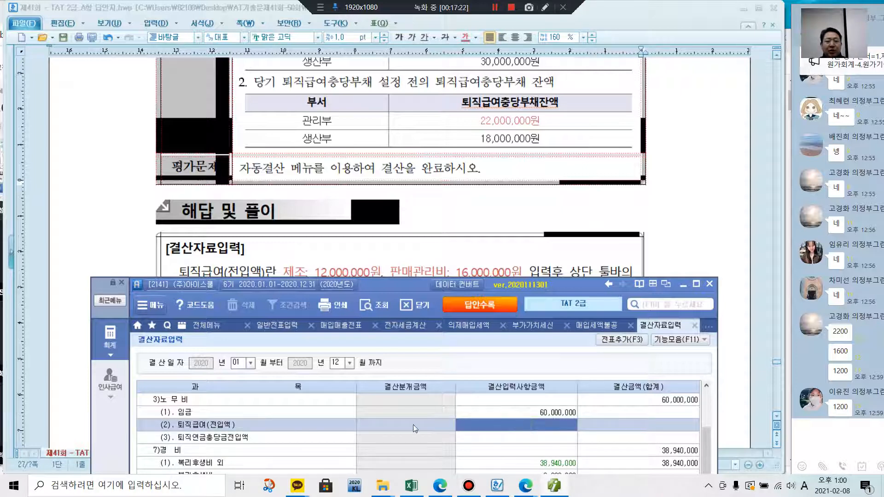
left_click(512, 422)
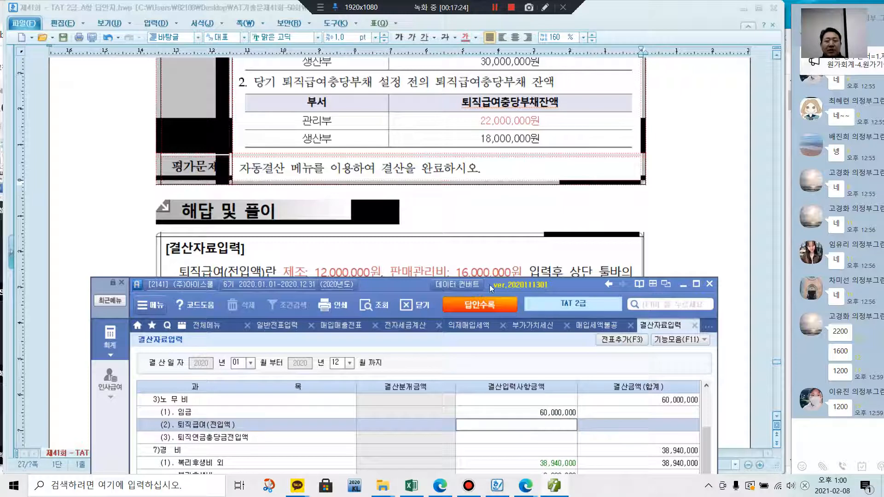
left_click_drag(411, 284, 428, 209)
type("12,000,000")
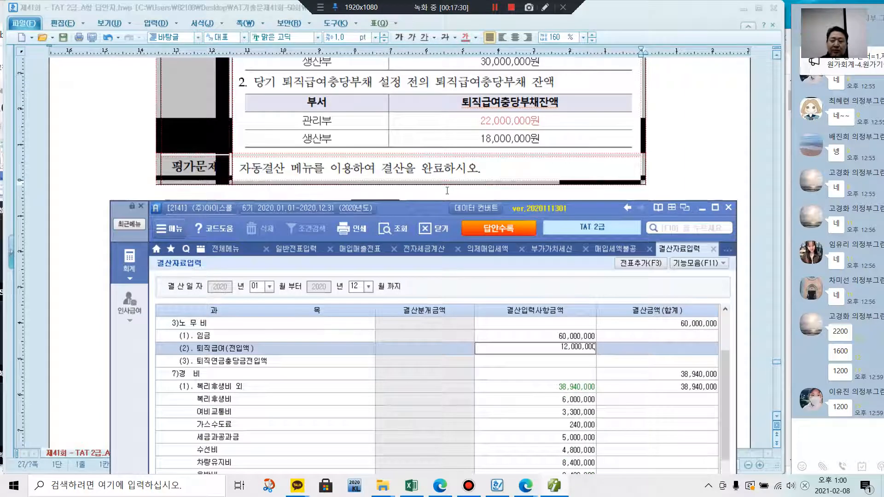
key("Return")
- Enter 16,000,000 as the 결산입력사항금액 for 퇴직급여(전입액) under 판매비와 일반관리비
scroll(560, 392, "down", 5)
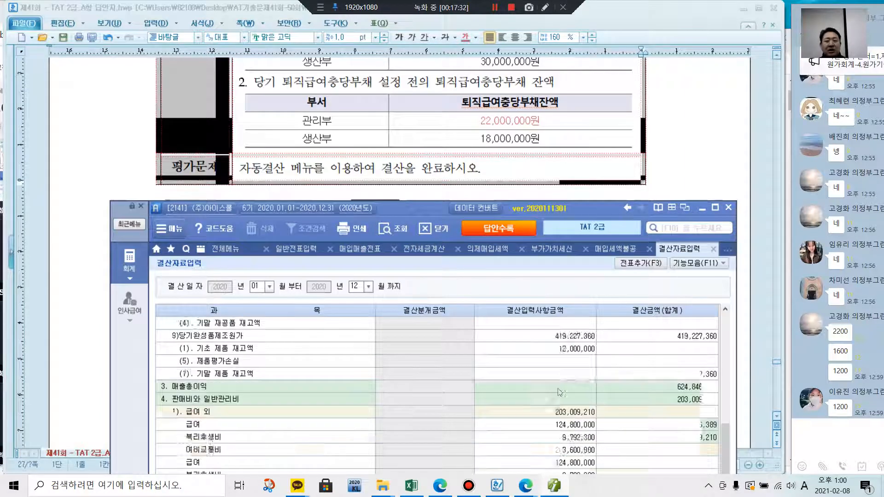
scroll(559, 392, "down", 8)
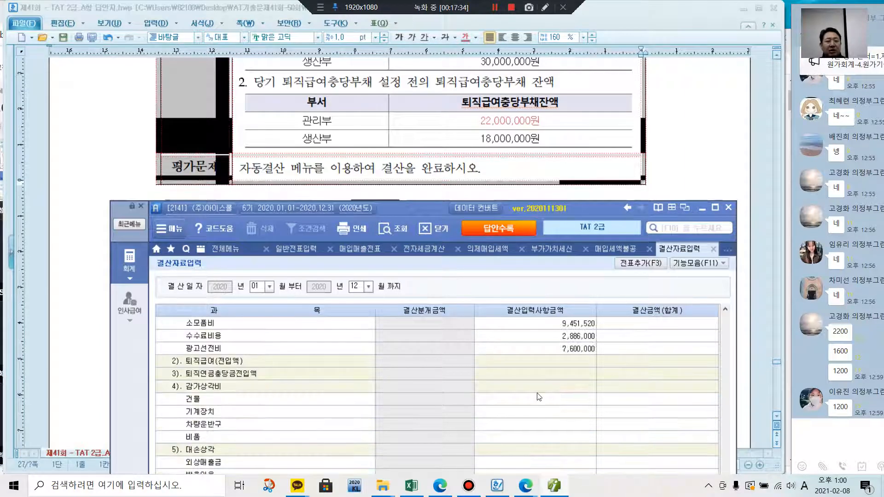
left_click(546, 363)
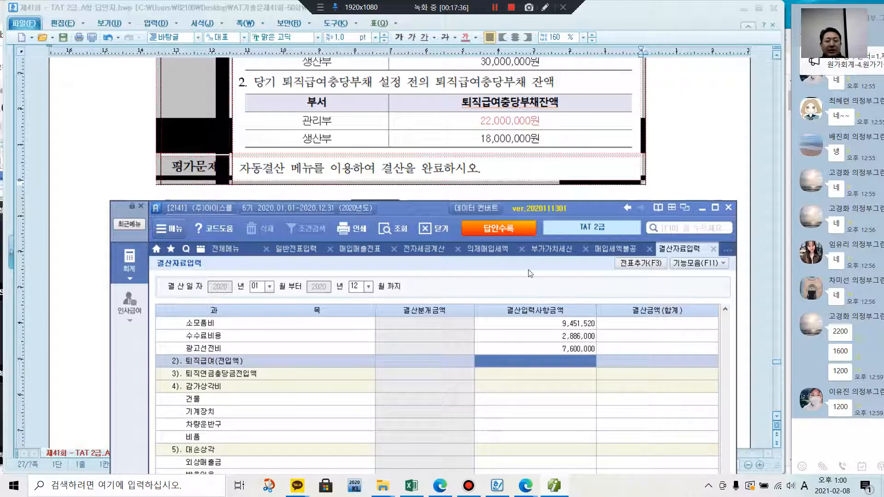
left_click_drag(424, 213, 477, 129)
type("16000000")
key("Return")
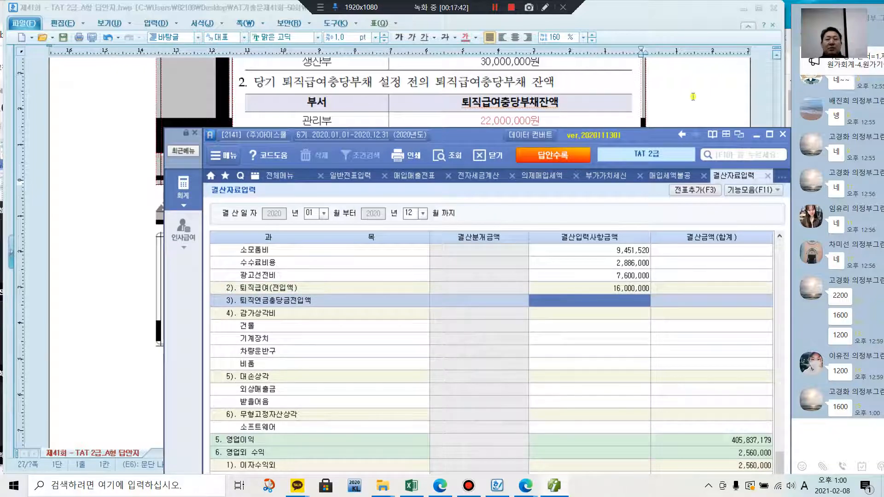
- Switch to the Hangul document and review the 결산자료입력 solution for the 퇴직급여(전입액) amounts and the 전표추가 instruction
left_click(550, 61)
scroll(533, 312, "down", 10)
scroll(533, 311, "up", 10)
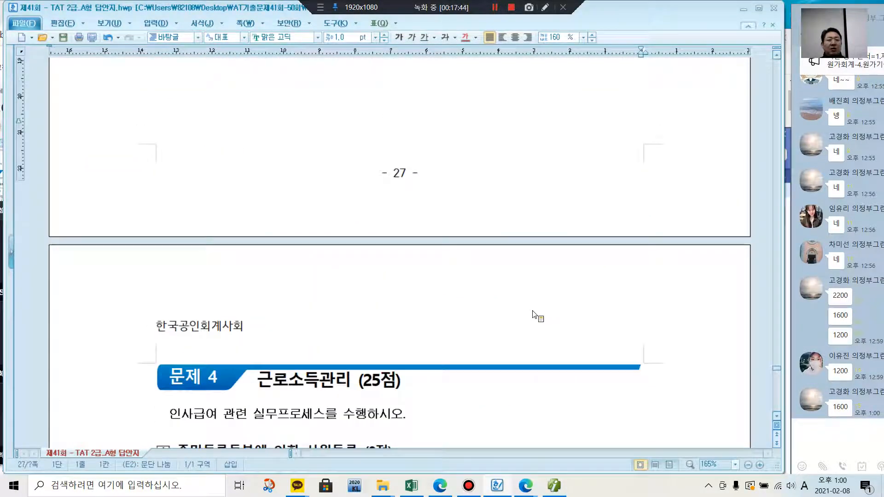
scroll(532, 310, "up", 8)
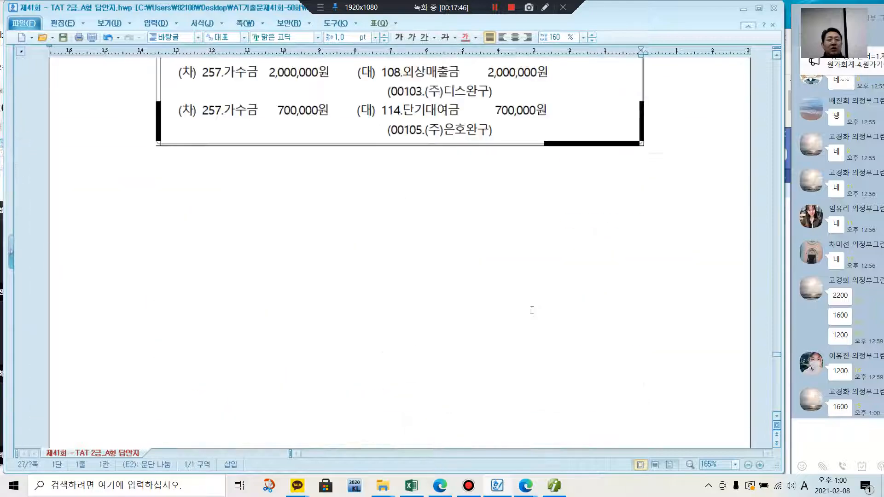
scroll(532, 310, "down", 3)
scroll(532, 310, "down", 10)
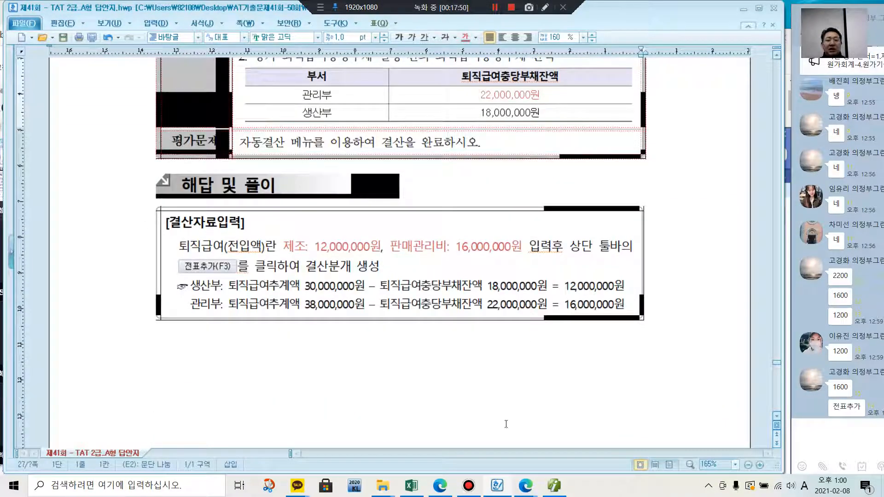
- Return to 결산자료입력 in the accounting program and add the closing entries to 일반전표 with 전표추가
left_click(554, 489)
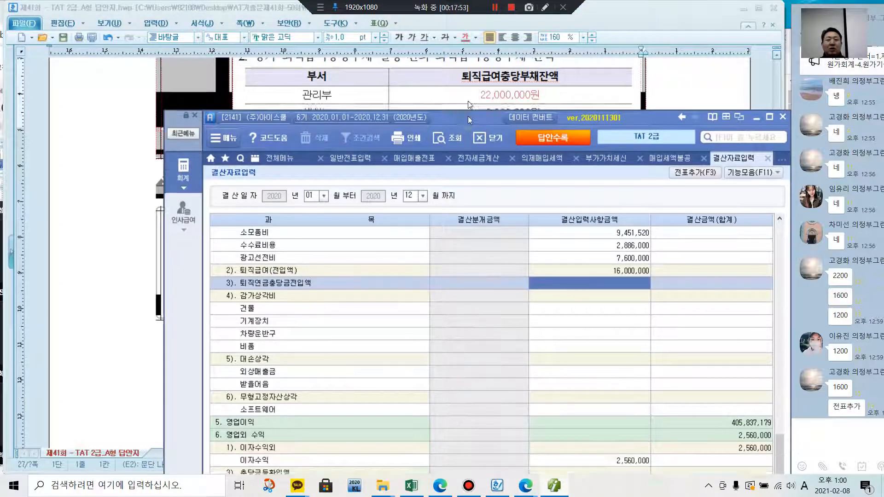
left_click_drag(465, 120, 454, 24)
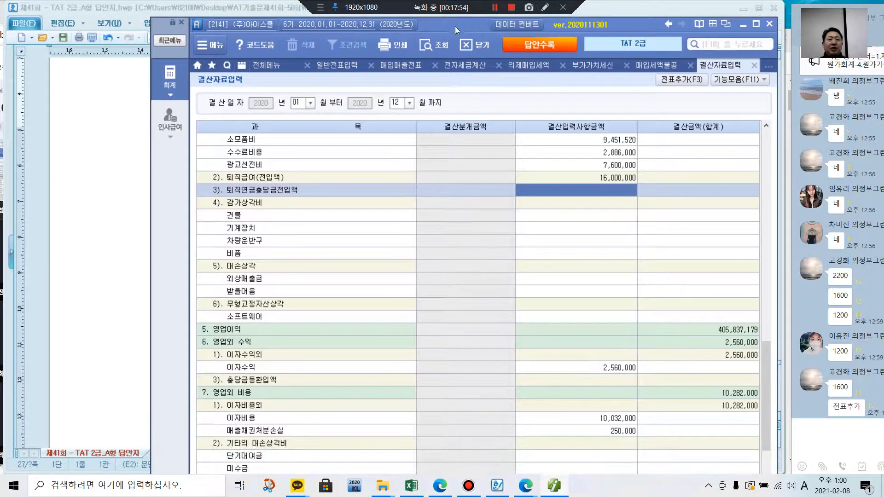
left_click(681, 81)
left_click(415, 271)
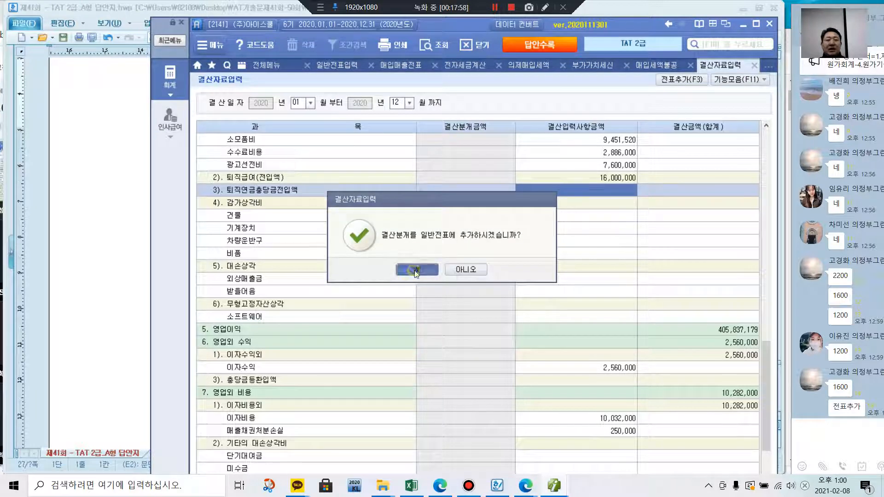
left_click(441, 270)
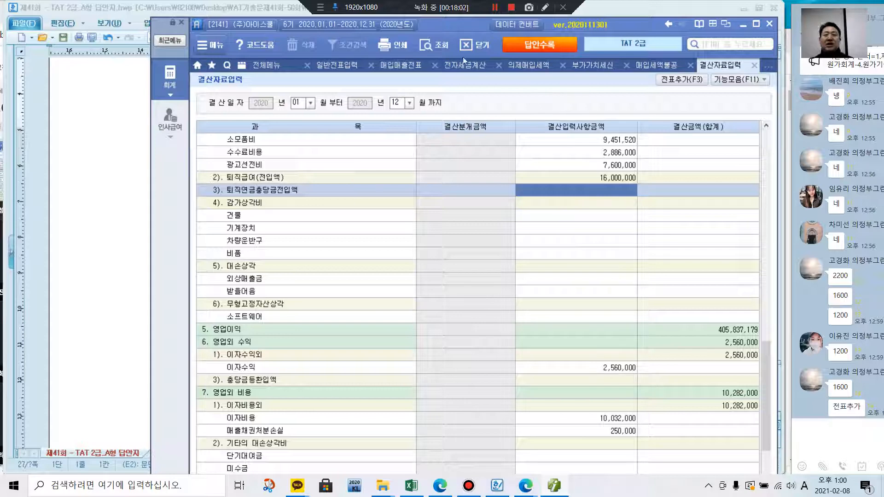
left_click(469, 487)
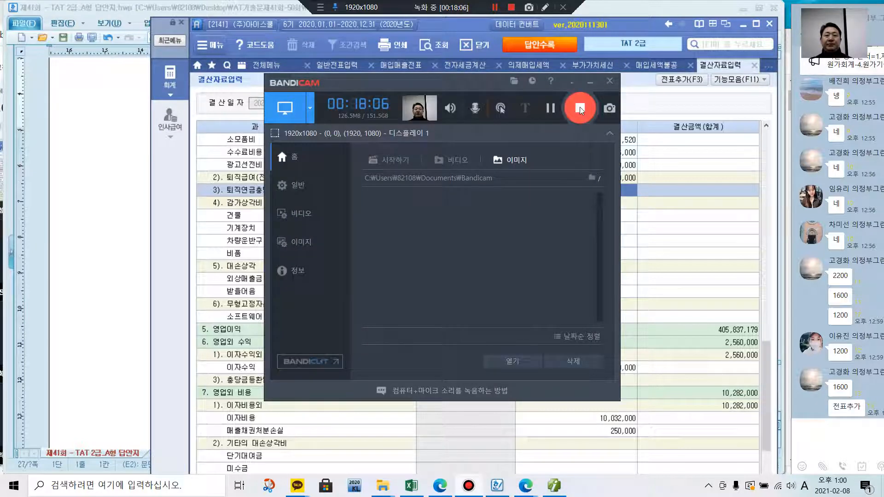